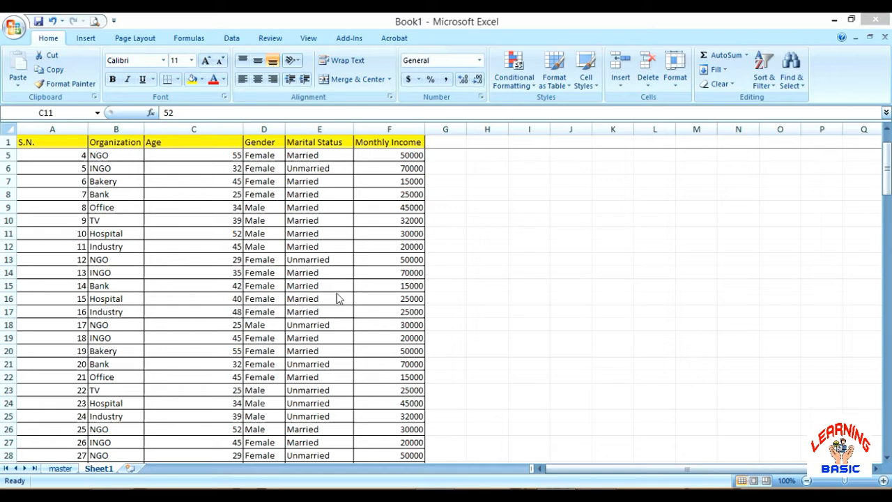
Look through the data table from its first to last rows and the Count If and Count Ifs blocks below it.
{"action": "scroll", "coordinate": [163, 181], "scroll_direction": "up", "scroll_amount": 1}
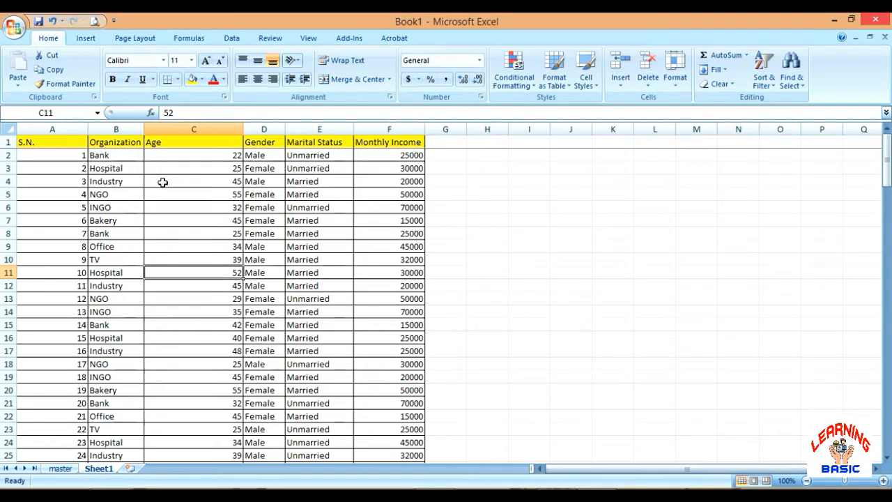
{"action": "scroll", "coordinate": [162, 182], "scroll_direction": "down", "scroll_amount": 6}
{"action": "scroll", "coordinate": [163, 182], "scroll_direction": "down", "scroll_amount": 20}
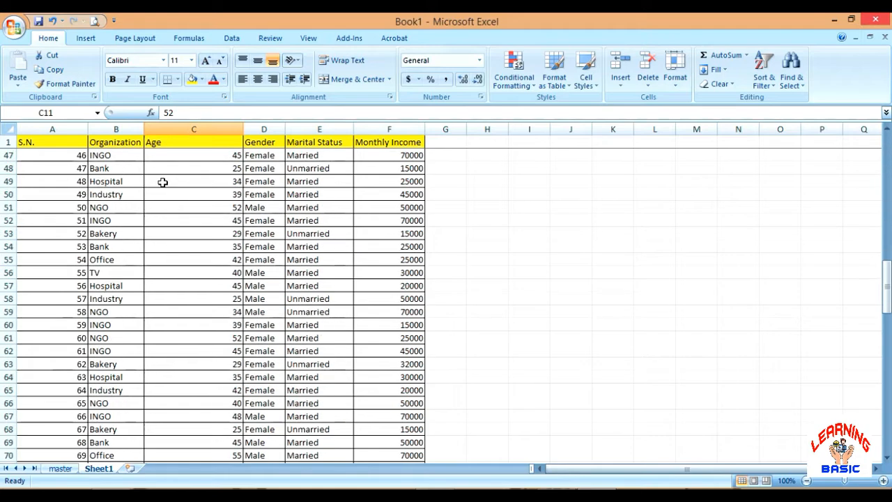
{"action": "scroll", "coordinate": [163, 182], "scroll_direction": "down", "scroll_amount": 6}
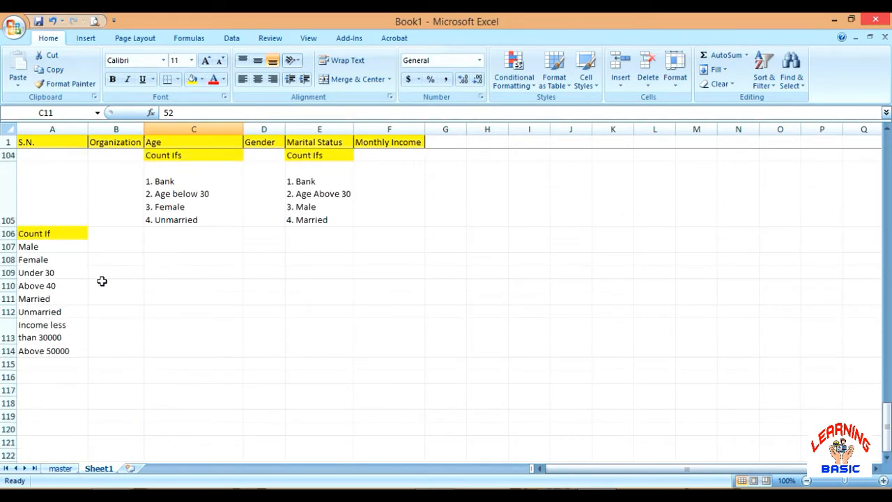
{"action": "left_click", "coordinate": [64, 246]}
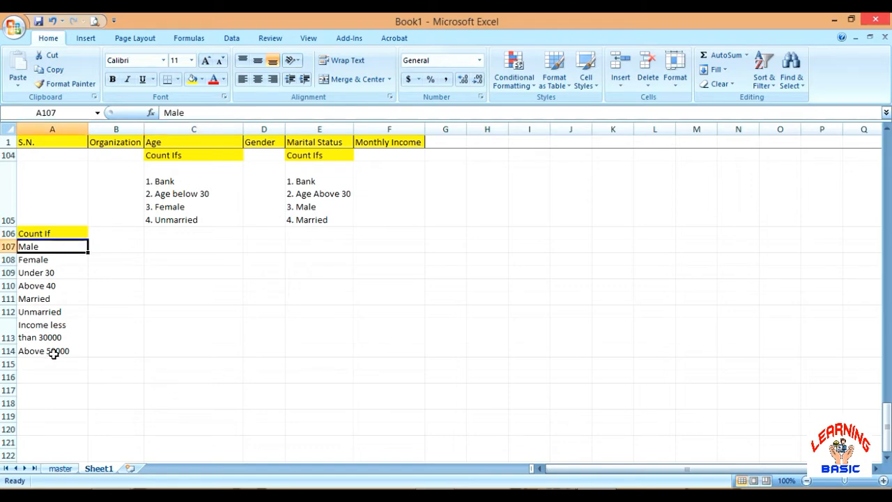
{"action": "scroll", "coordinate": [82, 286], "scroll_direction": "up", "scroll_amount": 4}
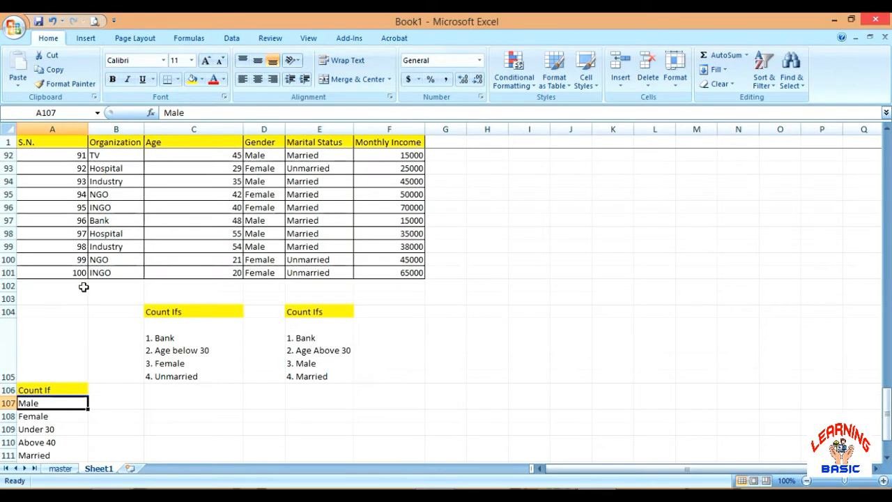
{"action": "scroll", "coordinate": [144, 261], "scroll_direction": "down", "scroll_amount": 1}
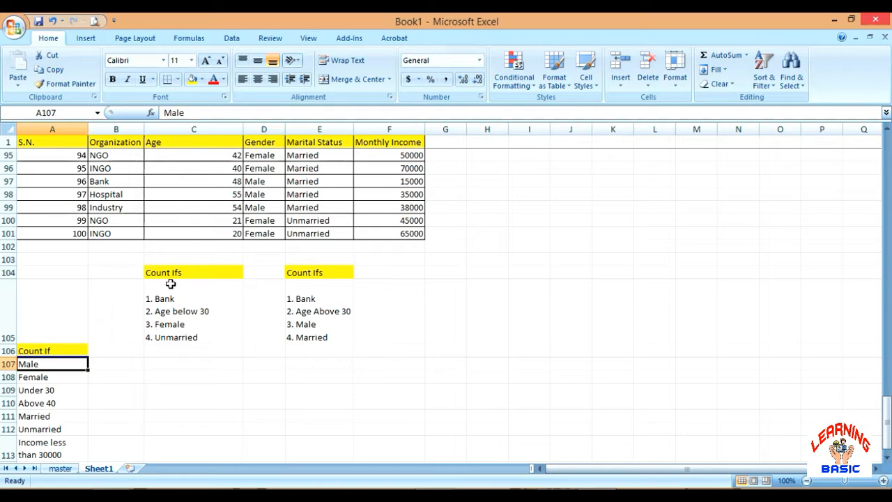
{"action": "left_click", "coordinate": [179, 272]}
{"action": "left_click", "coordinate": [338, 271]}
{"action": "left_click", "coordinate": [370, 389]}
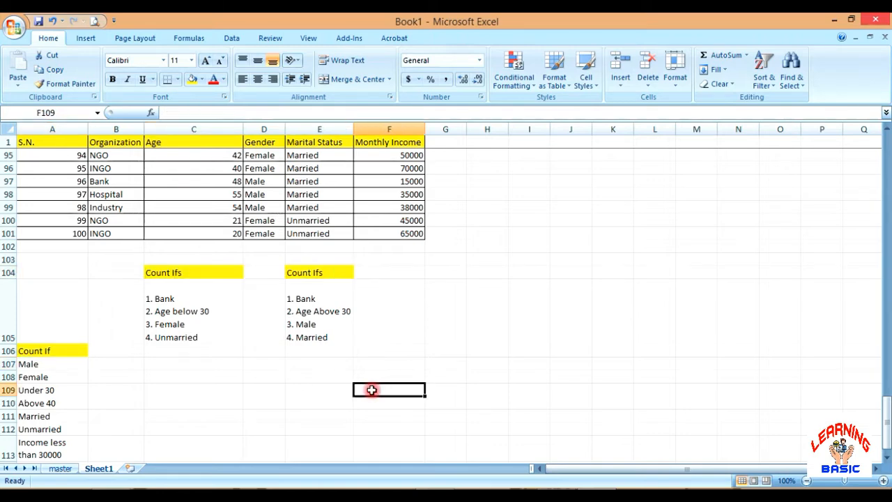
{"action": "scroll", "coordinate": [216, 329], "scroll_direction": "up", "scroll_amount": 7}
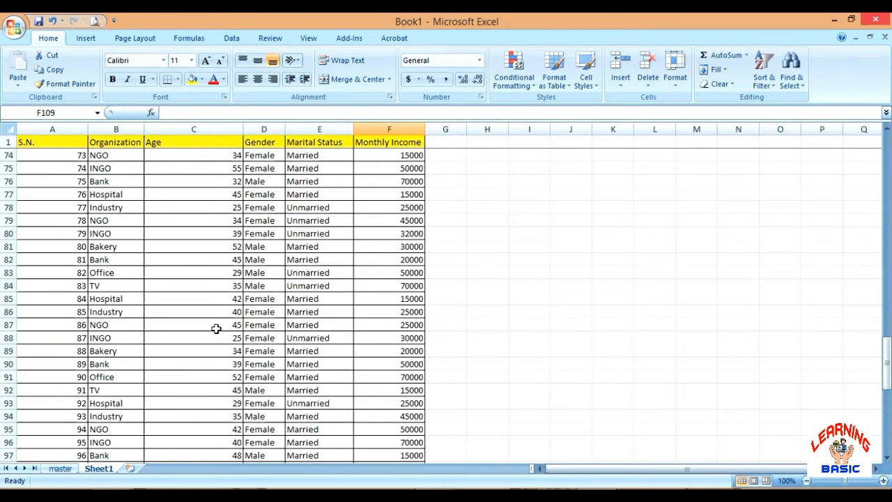
{"action": "scroll", "coordinate": [217, 328], "scroll_direction": "down", "scroll_amount": 9}
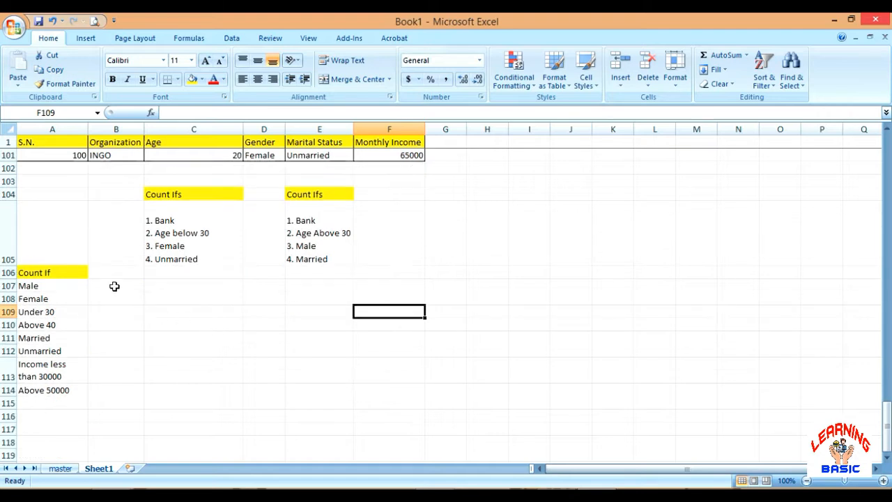
Review the Count If criteria in A107:A114 and the two sets of Count Ifs criteria in C105 and E105.
{"action": "left_click", "coordinate": [118, 293]}
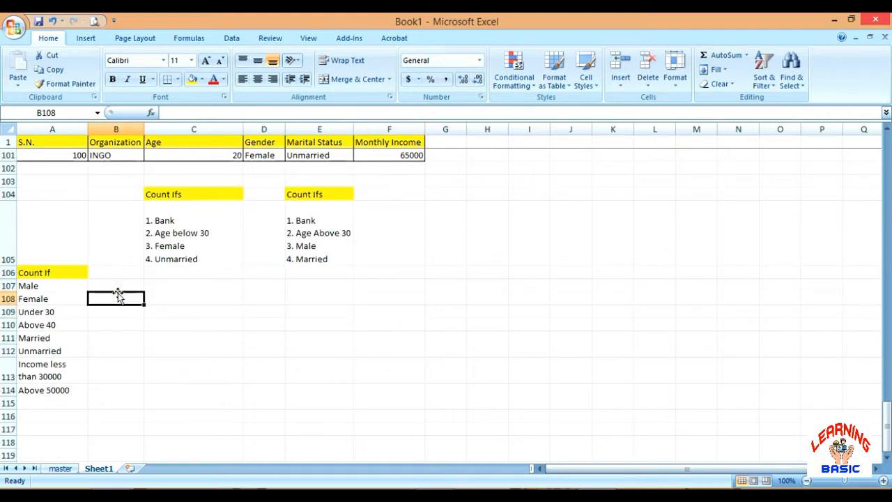
{"action": "scroll", "coordinate": [202, 300], "scroll_direction": "up", "scroll_amount": 1}
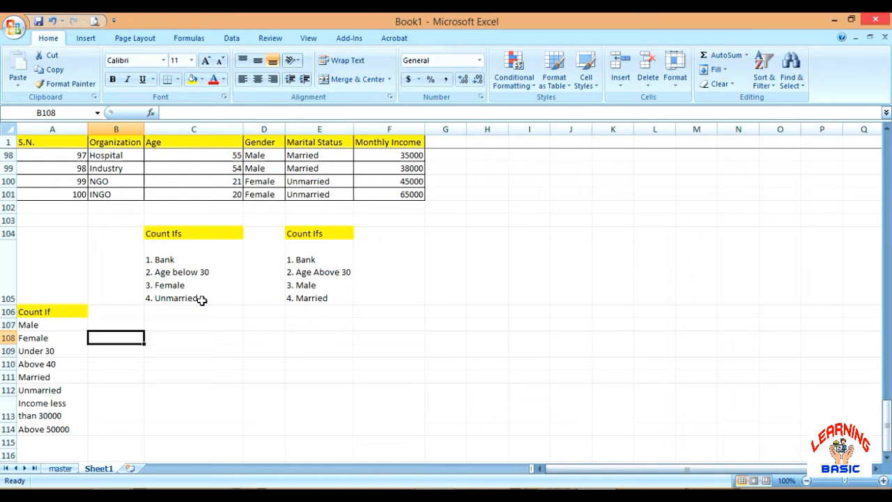
{"action": "key", "text": "Up"}
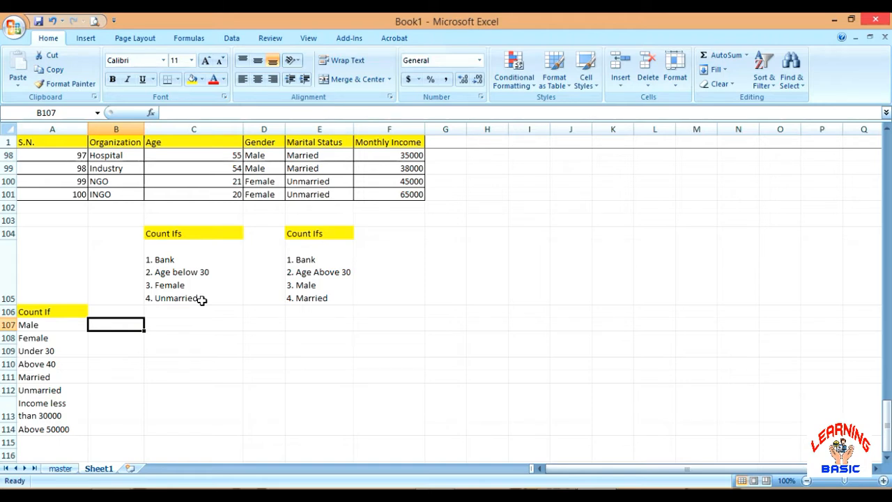
{"action": "left_click", "coordinate": [71, 327]}
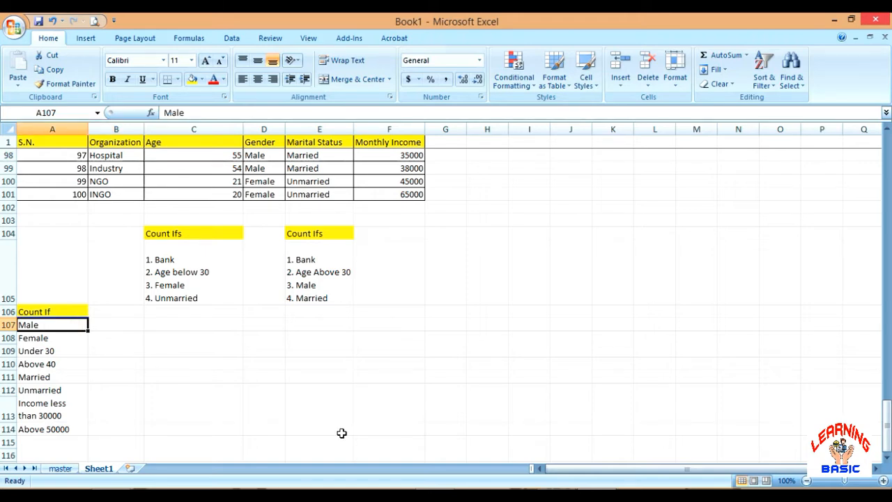
{"action": "key", "text": "Down"}
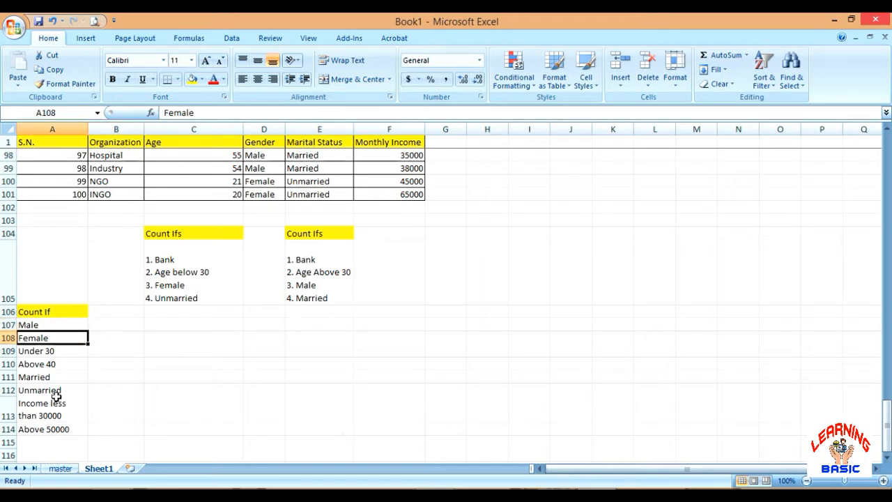
{"action": "left_click", "coordinate": [66, 351]}
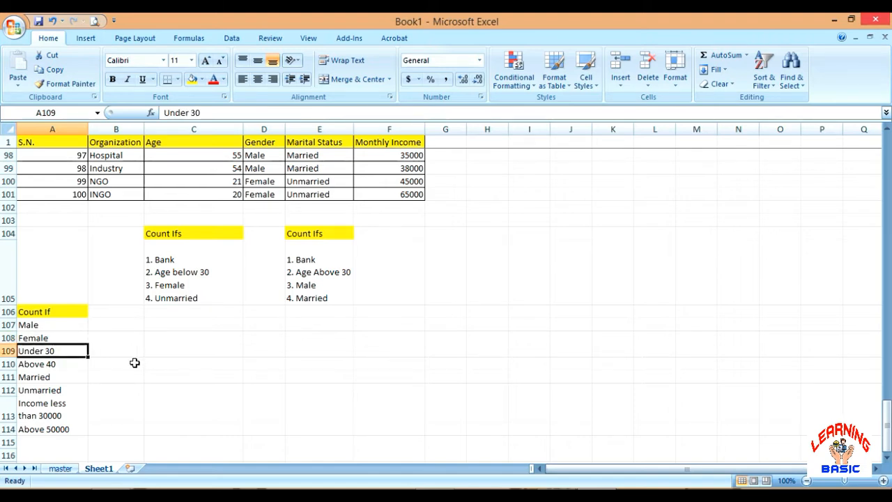
{"action": "left_click", "coordinate": [74, 365]}
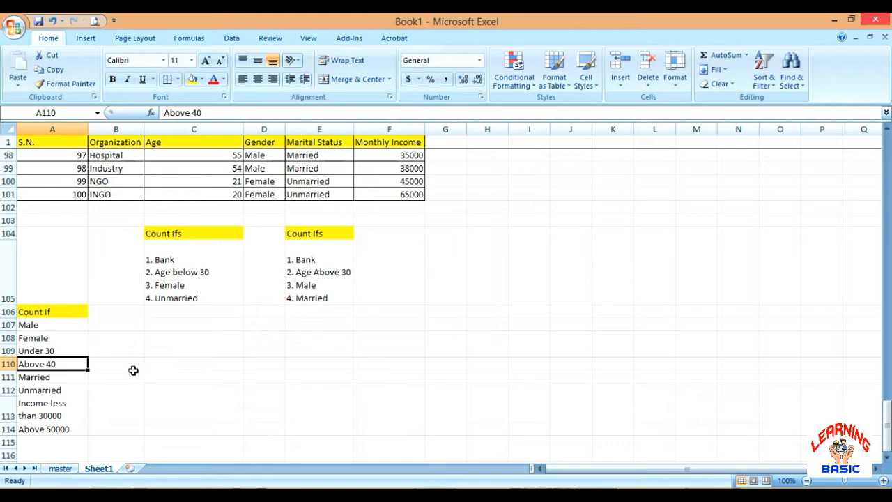
{"action": "left_click", "coordinate": [71, 378]}
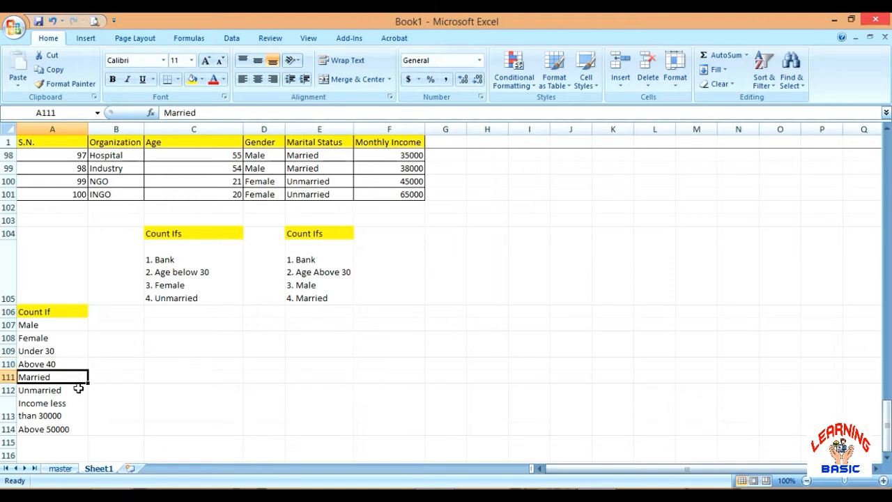
{"action": "left_click", "coordinate": [76, 391]}
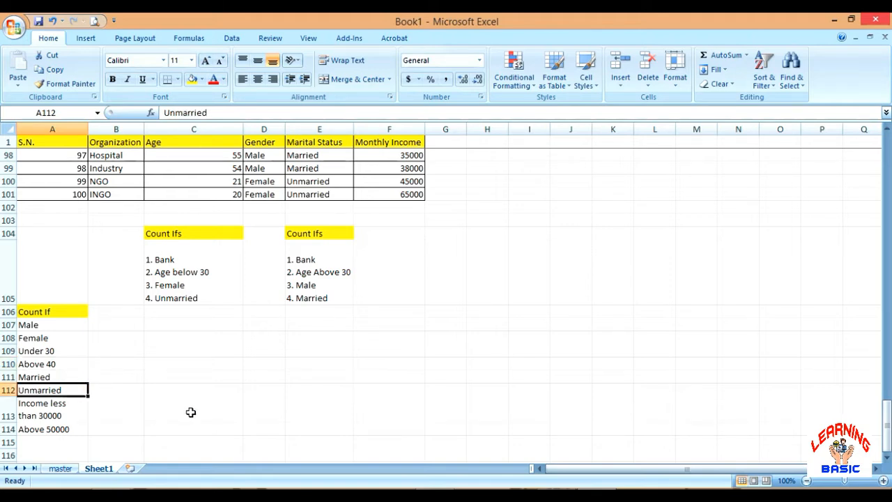
{"action": "left_click", "coordinate": [73, 414]}
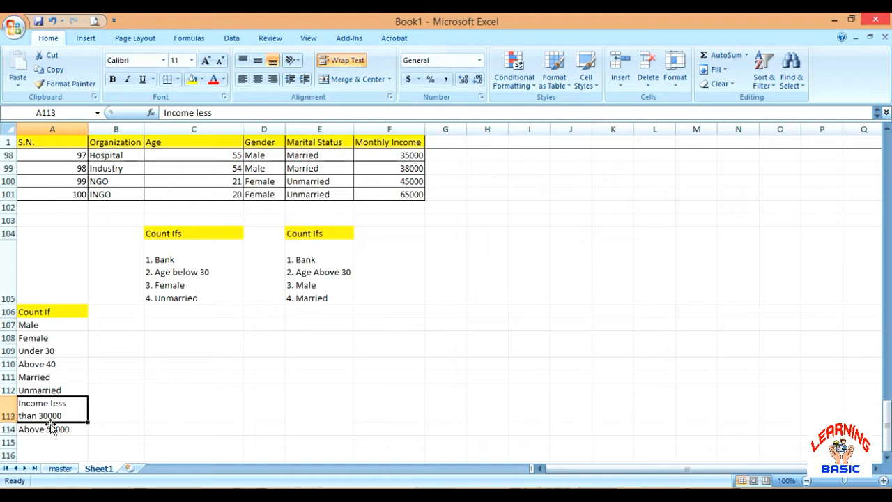
{"action": "left_click", "coordinate": [71, 429]}
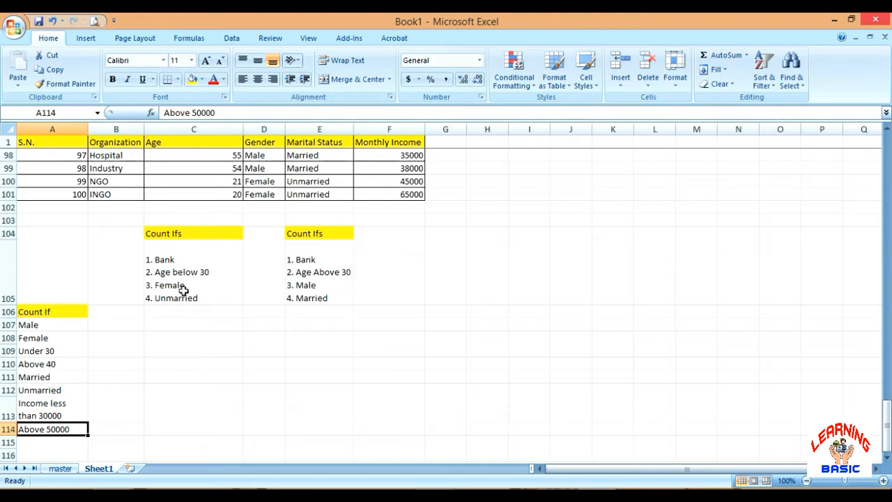
{"action": "left_click", "coordinate": [208, 285]}
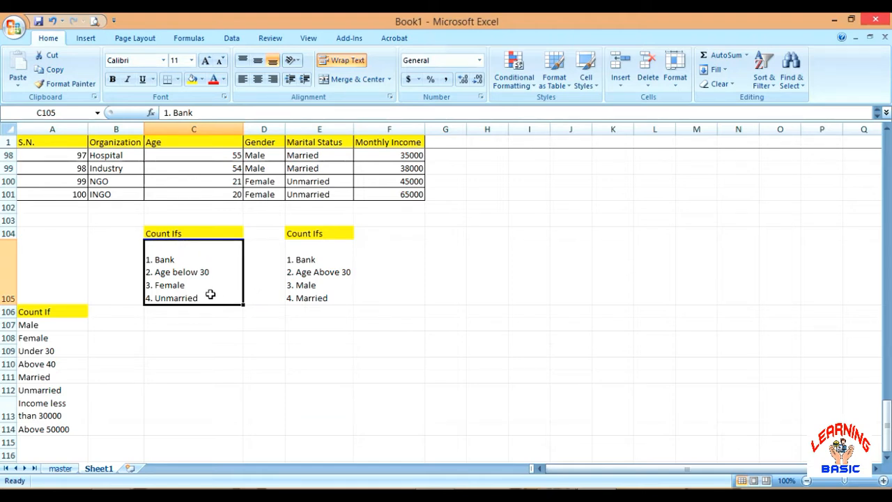
{"action": "left_click", "coordinate": [370, 255]}
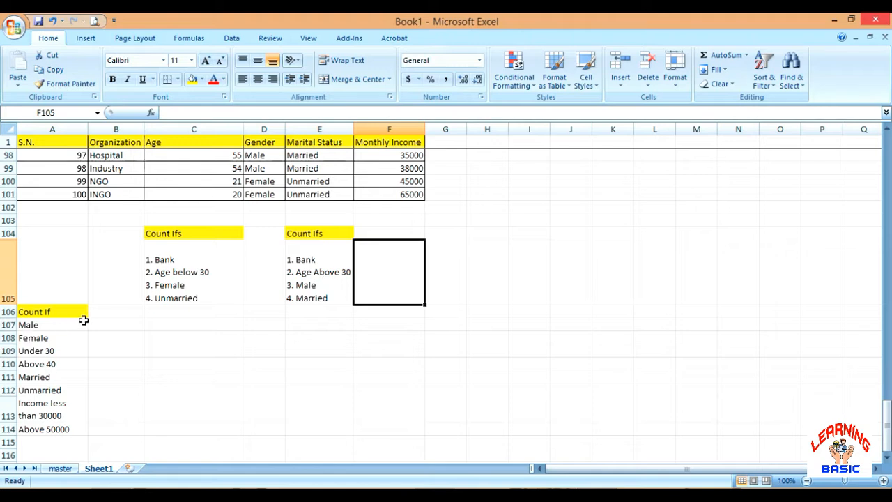
{"action": "left_click", "coordinate": [110, 316]}
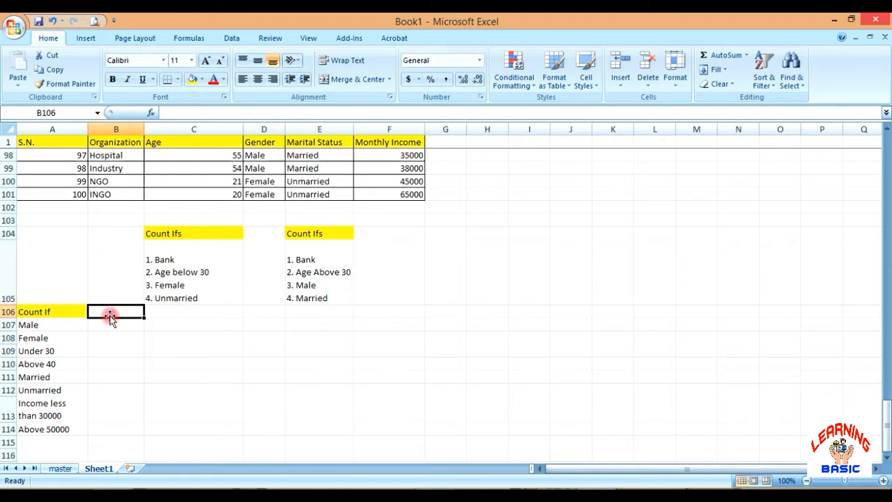
{"action": "left_click", "coordinate": [109, 333]}
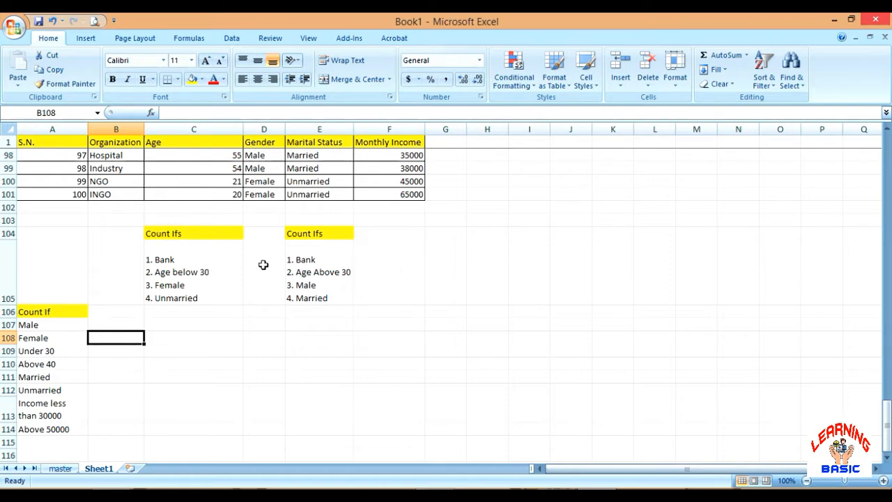
Check the first and last data rows of the Organization column to establish the table's row range.
{"action": "left_click", "coordinate": [96, 225]}
{"action": "scroll", "coordinate": [98, 226], "scroll_direction": "up", "scroll_amount": 8}
{"action": "scroll", "coordinate": [98, 224], "scroll_direction": "up", "scroll_amount": 20}
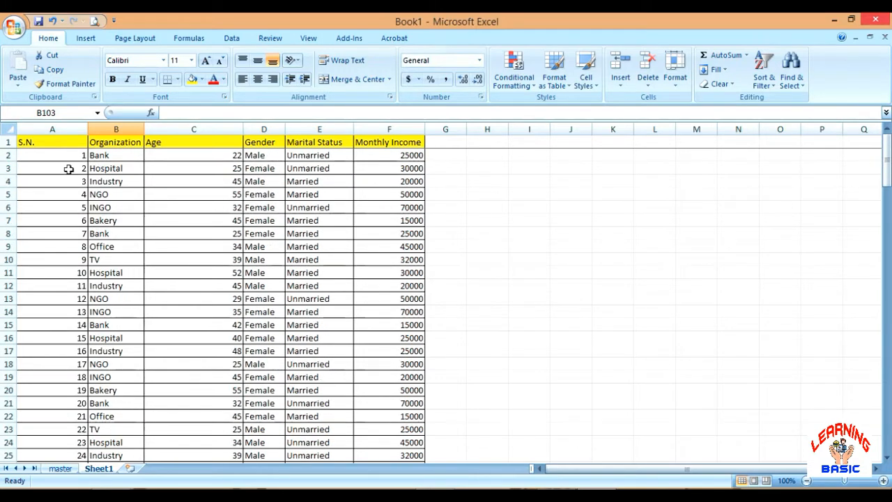
{"action": "left_click", "coordinate": [116, 155]}
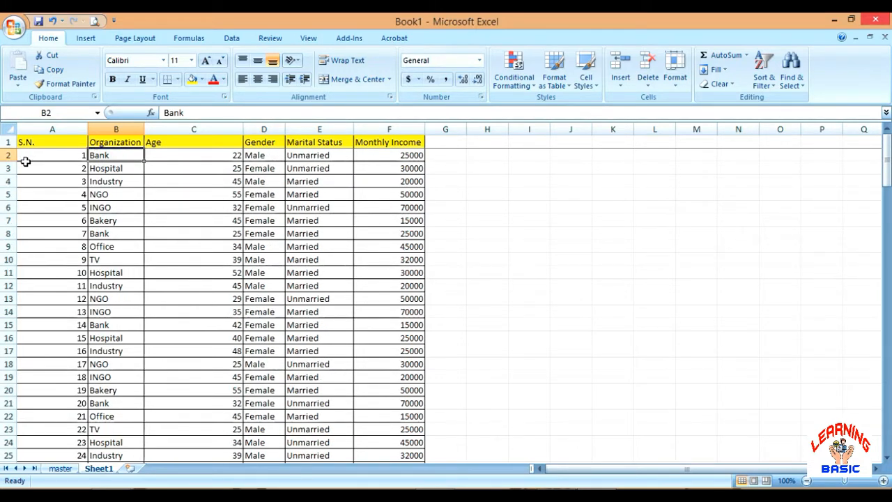
{"action": "scroll", "coordinate": [56, 158], "scroll_direction": "down", "scroll_amount": 16}
{"action": "scroll", "coordinate": [57, 157], "scroll_direction": "down", "scroll_amount": 16}
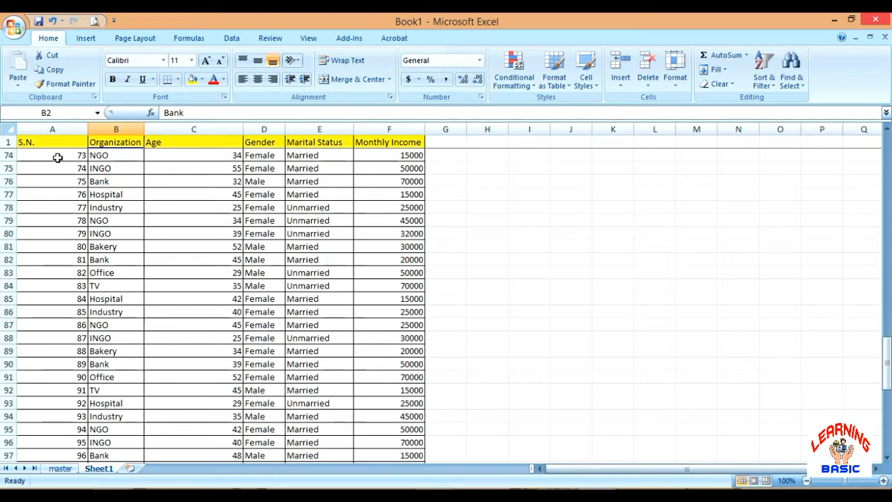
{"action": "left_click", "coordinate": [104, 193]}
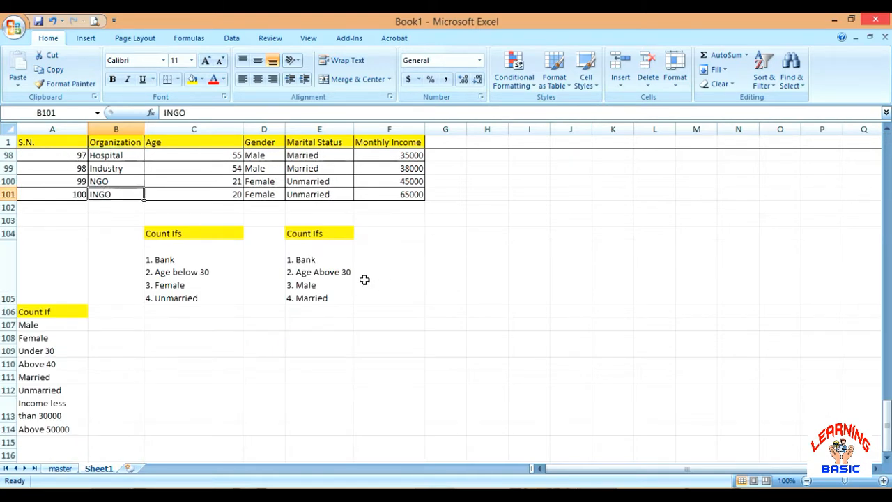
Count the male records in B107 with =countif(d2:d101,"male").
{"action": "left_click", "coordinate": [115, 326]}
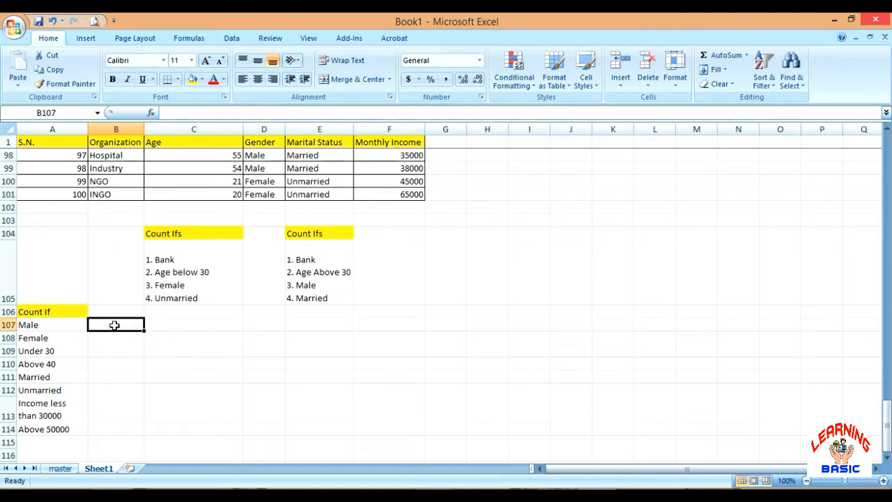
{"action": "scroll", "coordinate": [208, 330], "scroll_direction": "down", "scroll_amount": 1}
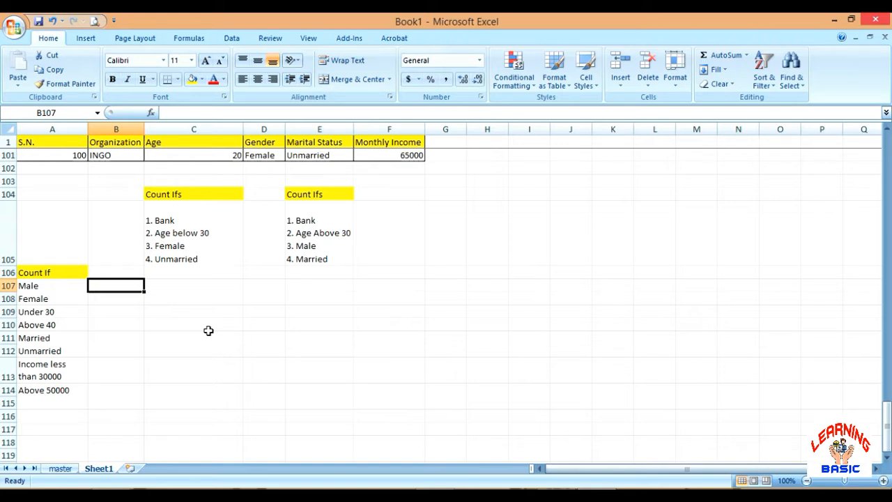
{"action": "type", "text": "=coun"}
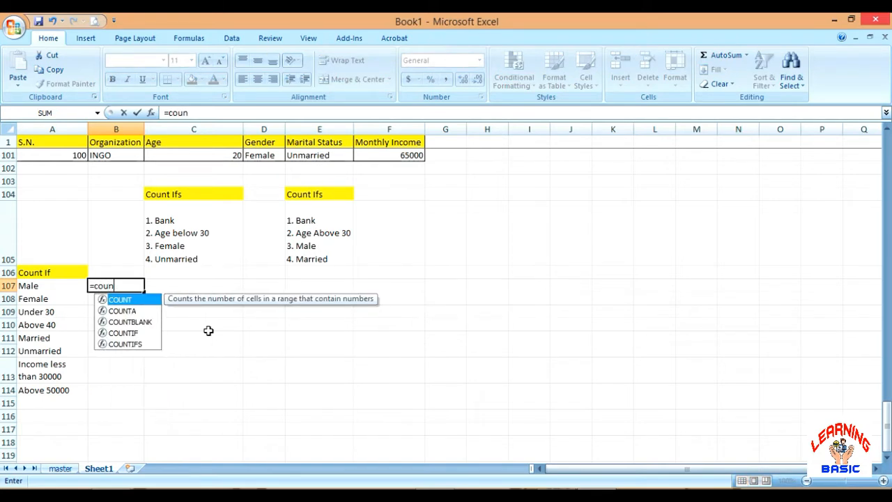
{"action": "type", "text": "tif"}
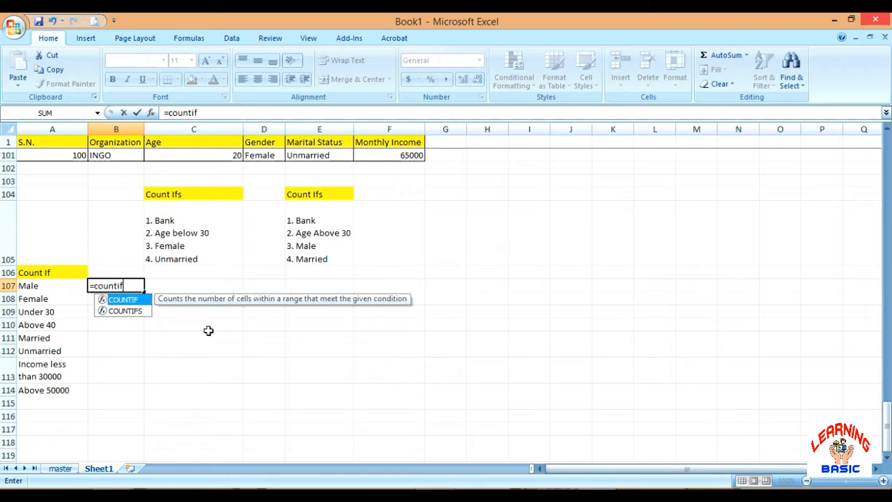
{"action": "type", "text": "("}
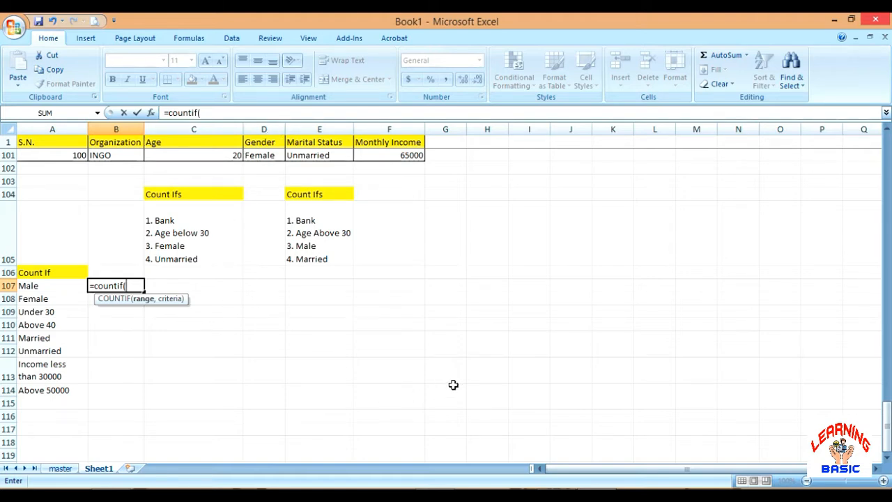
{"action": "type", "text": "d2:d101"}
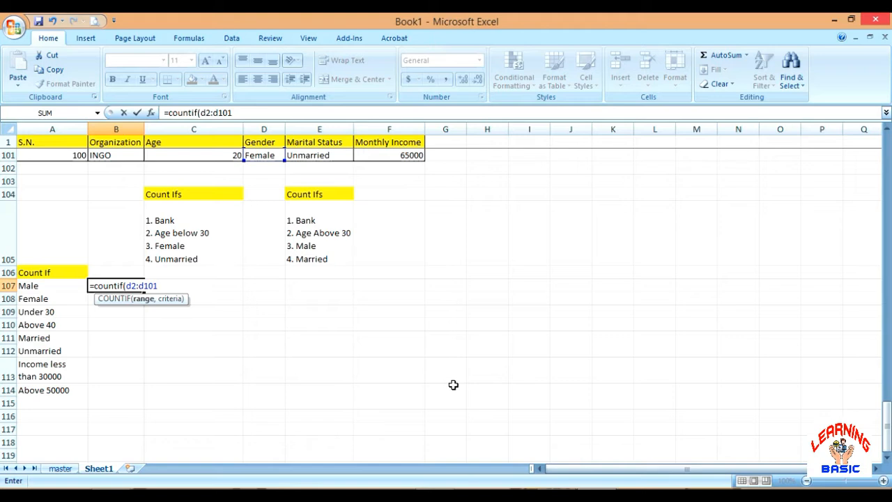
{"action": "type", "text": ",\"male"}
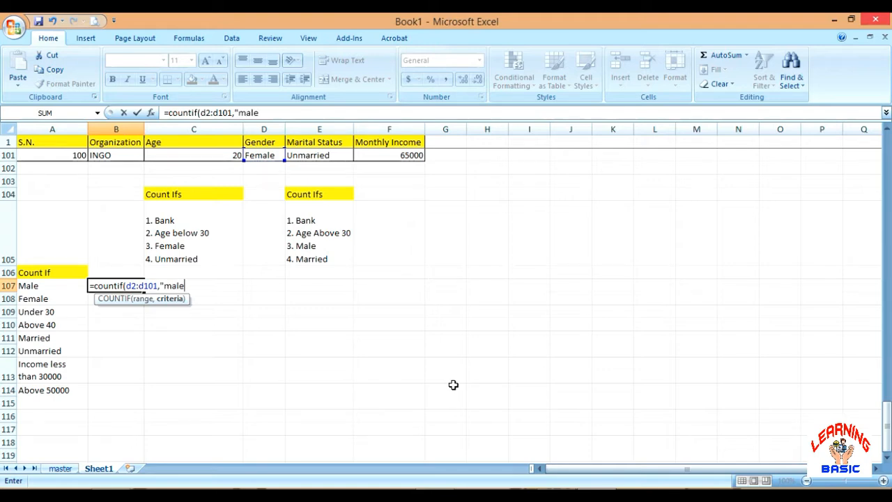
{"action": "type", "text": "\")"}
{"action": "key", "text": "Return"}
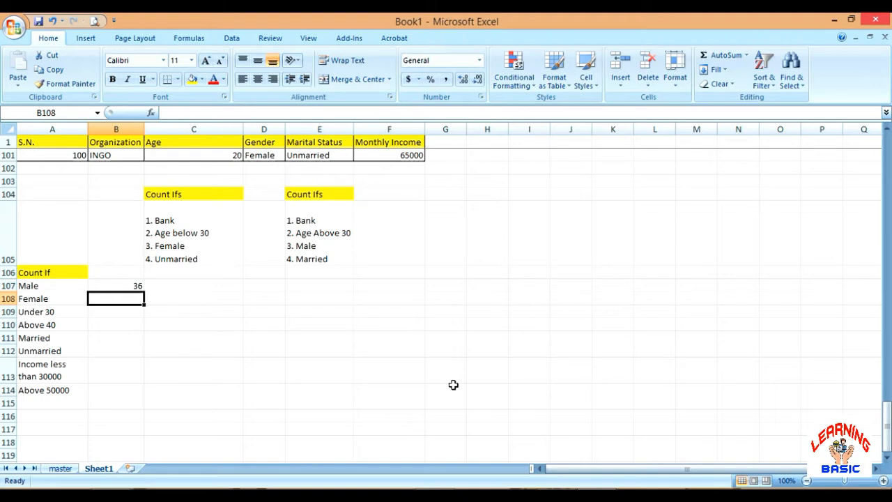
Count the female records in B108 with =countif(d2:d101,"female").
{"action": "type", "text": "="}
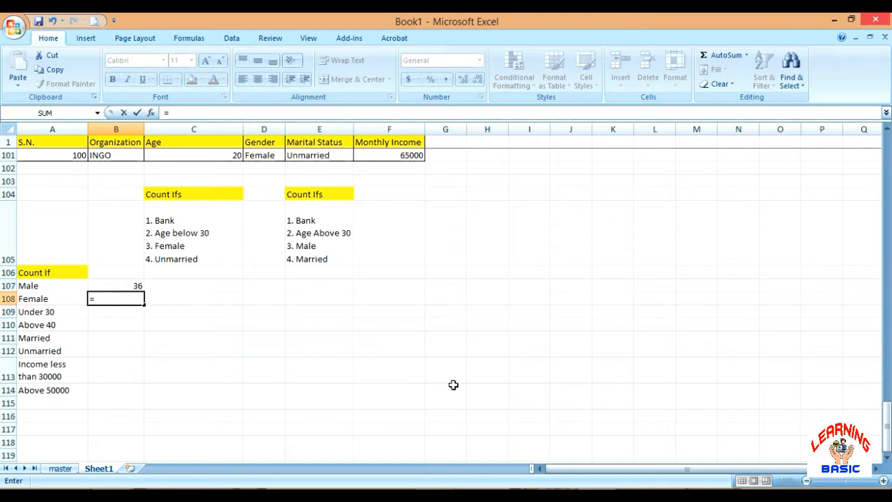
{"action": "type", "text": "count"}
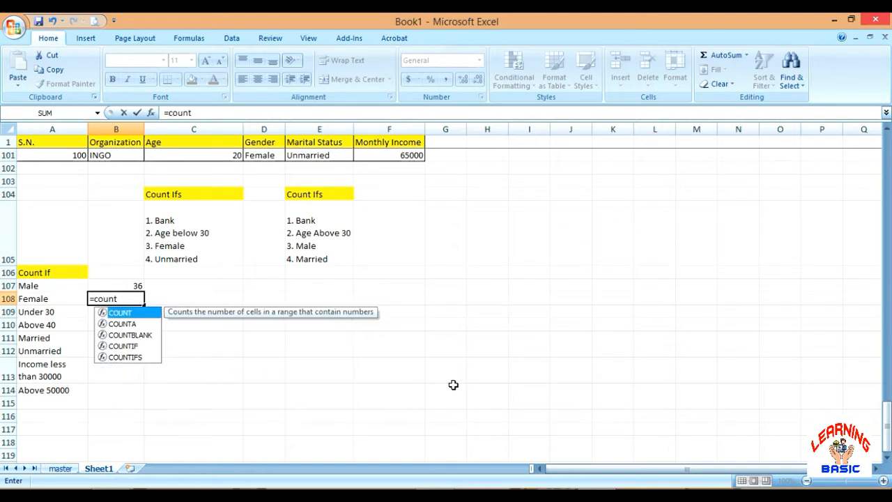
{"action": "type", "text": "if("}
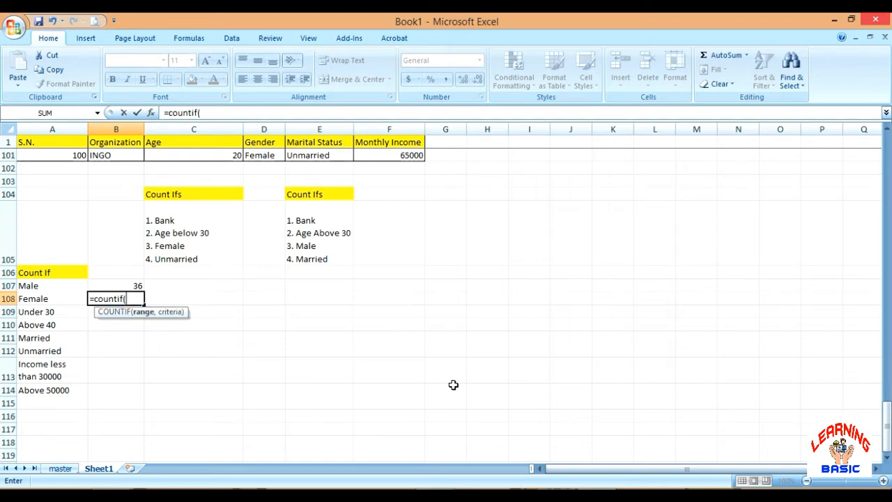
{"action": "type", "text": "d"}
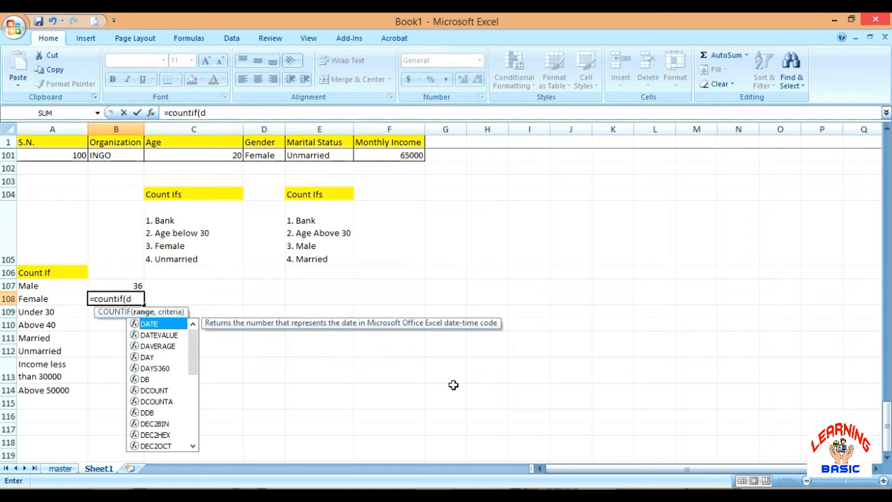
{"action": "type", "text": "3"}
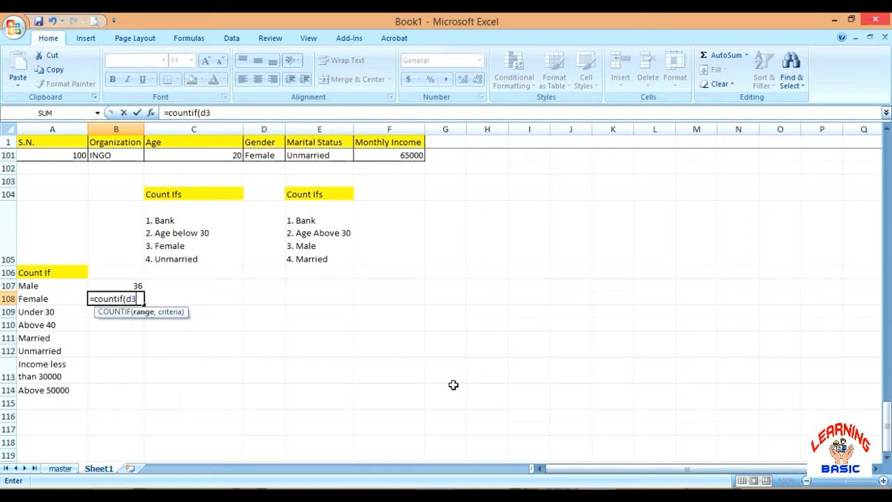
{"action": "key", "text": "BackSpace"}
{"action": "type", "text": "2:d"}
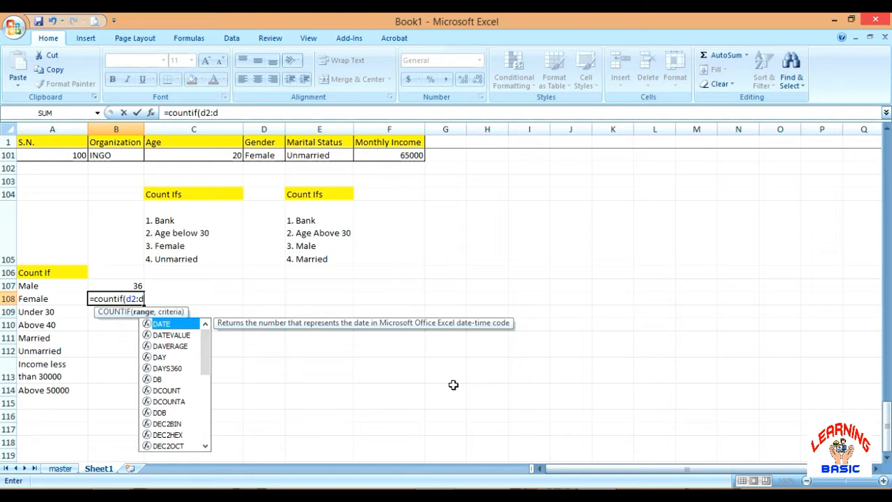
{"action": "type", "text": "101"}
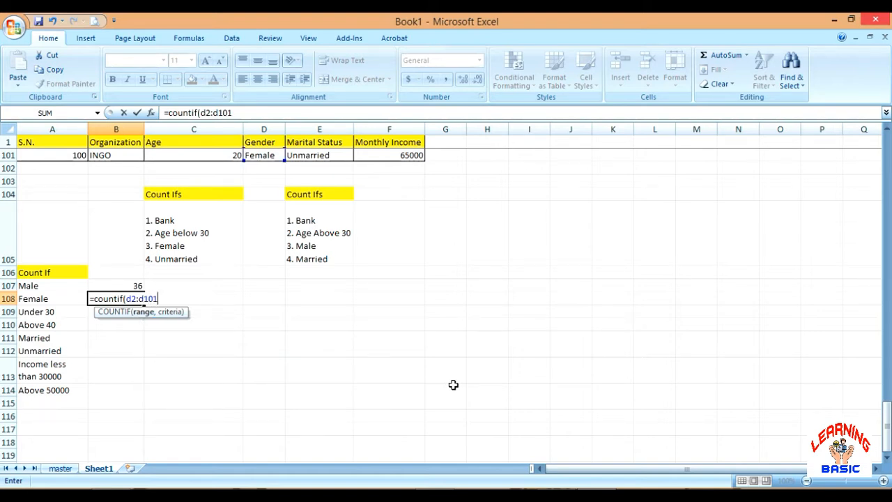
{"action": "type", "text": ",\"female"}
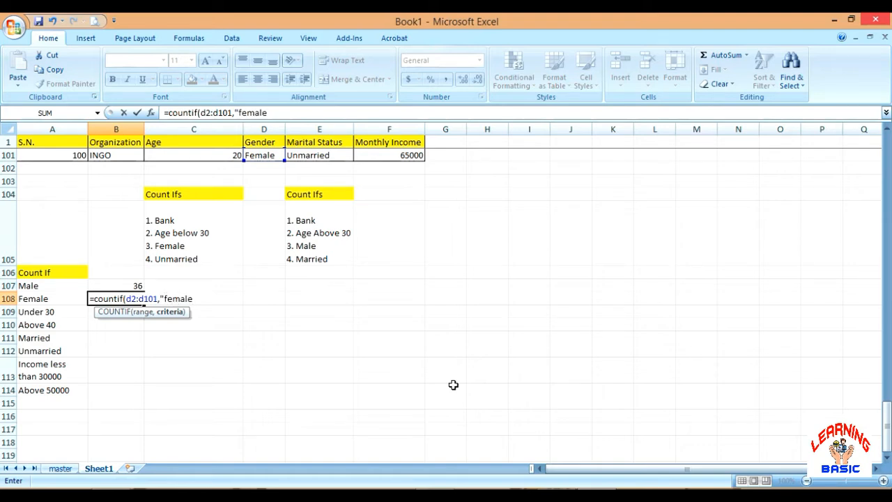
{"action": "type", "text": "\")"}
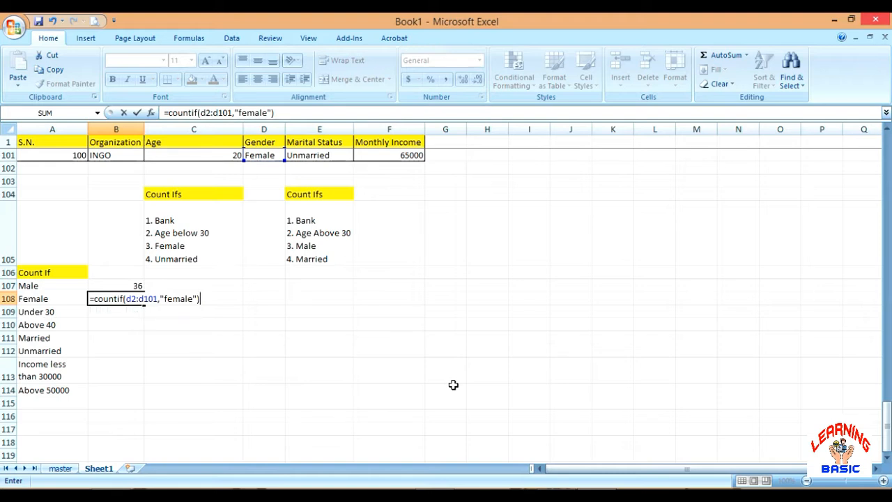
{"action": "key", "text": "Return"}
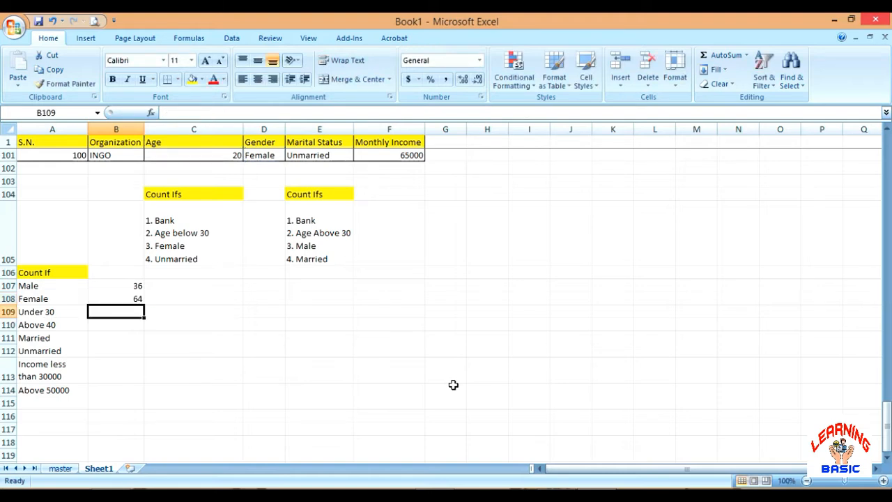
Add the female and male counts in C108 with =B108+B107 as a check.
{"action": "key", "text": "Right"}
{"action": "key", "text": "Up"}
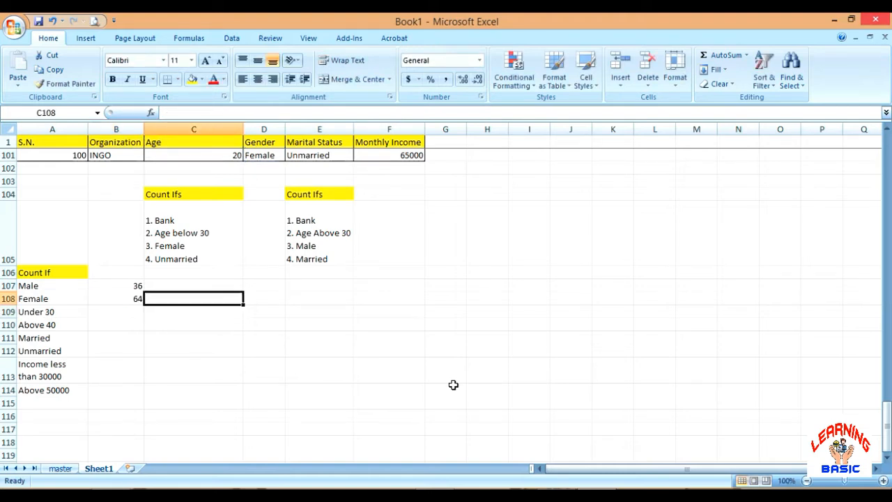
{"action": "type", "text": "="}
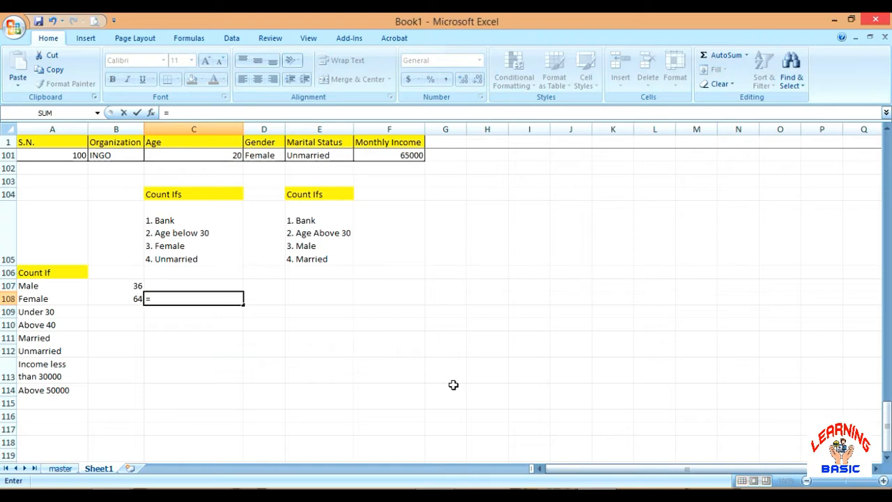
{"action": "key", "text": "Left"}
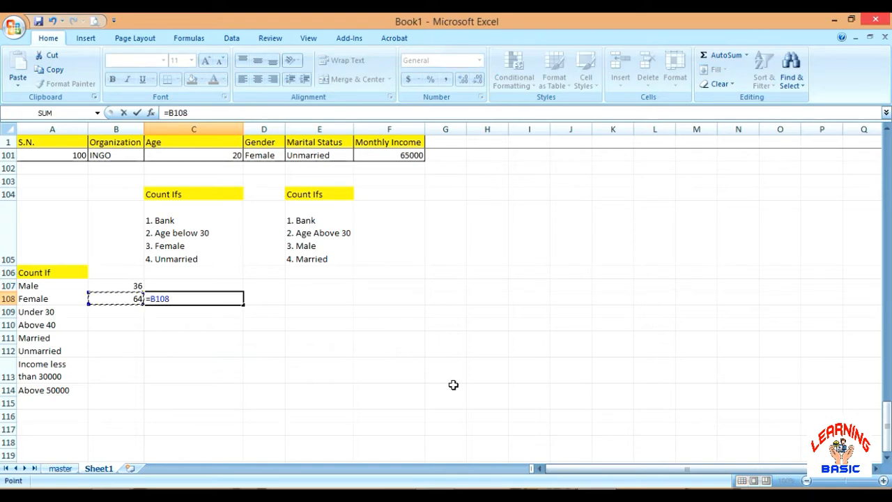
{"action": "type", "text": "+"}
{"action": "key", "text": "Up"}
{"action": "key", "text": "Left"}
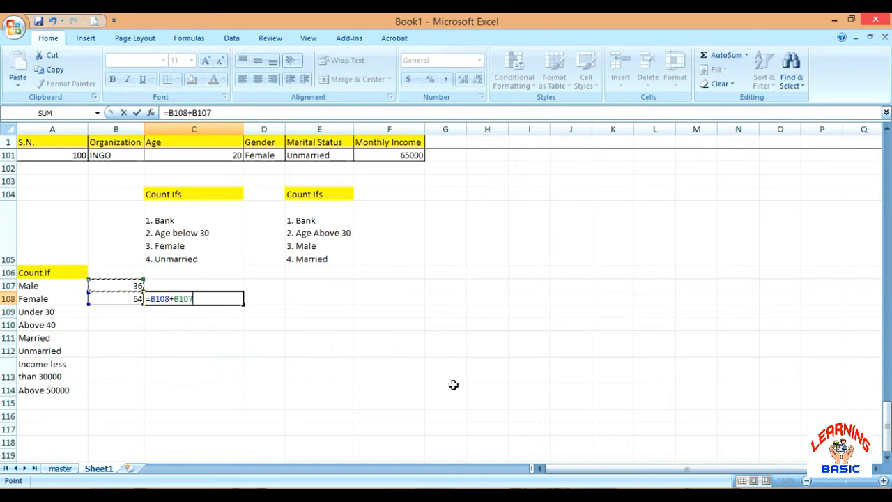
{"action": "key", "text": "Return"}
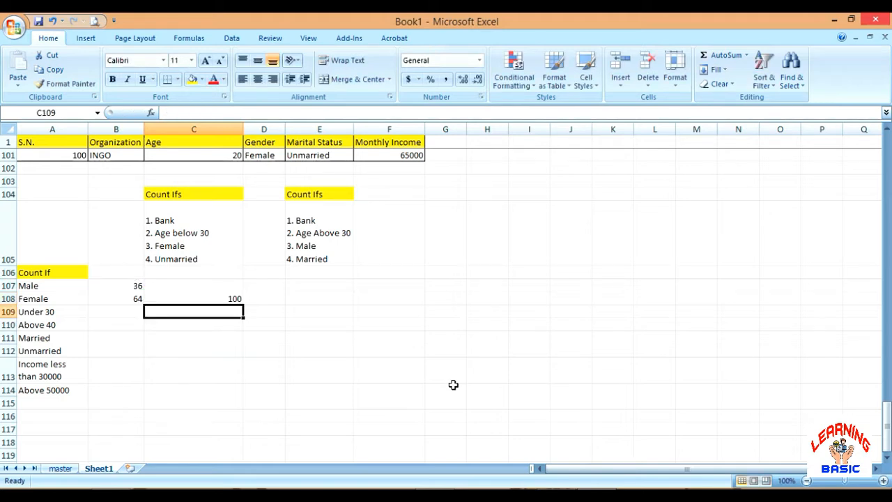
Compare the check sum with the table's last serial number and clear cell C108.
{"action": "scroll", "coordinate": [117, 203], "scroll_direction": "up", "scroll_amount": 2}
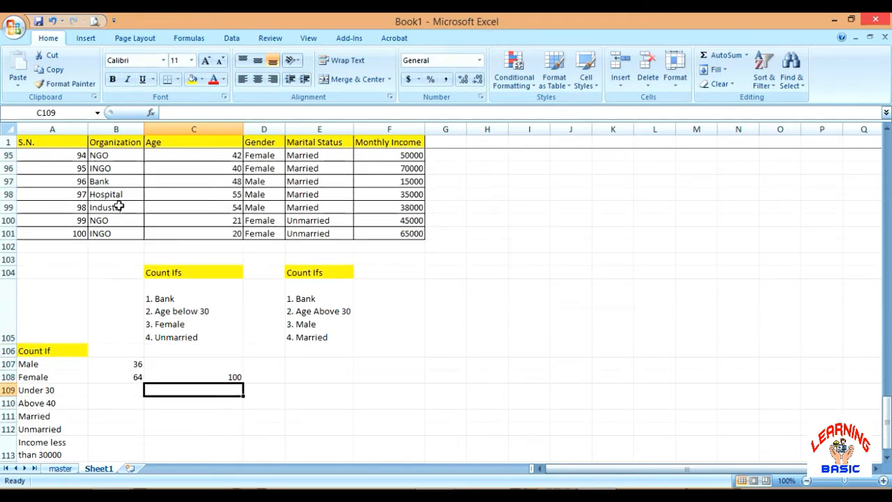
{"action": "scroll", "coordinate": [74, 249], "scroll_direction": "down", "scroll_amount": 2}
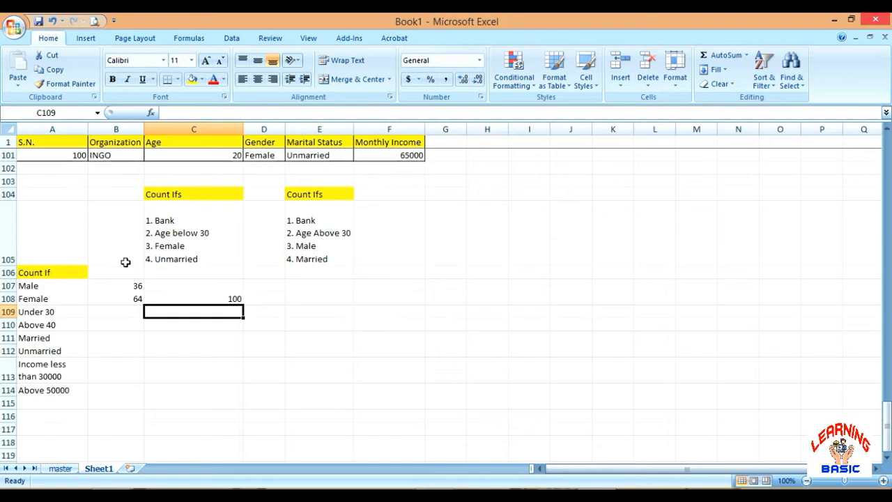
{"action": "left_click", "coordinate": [196, 297]}
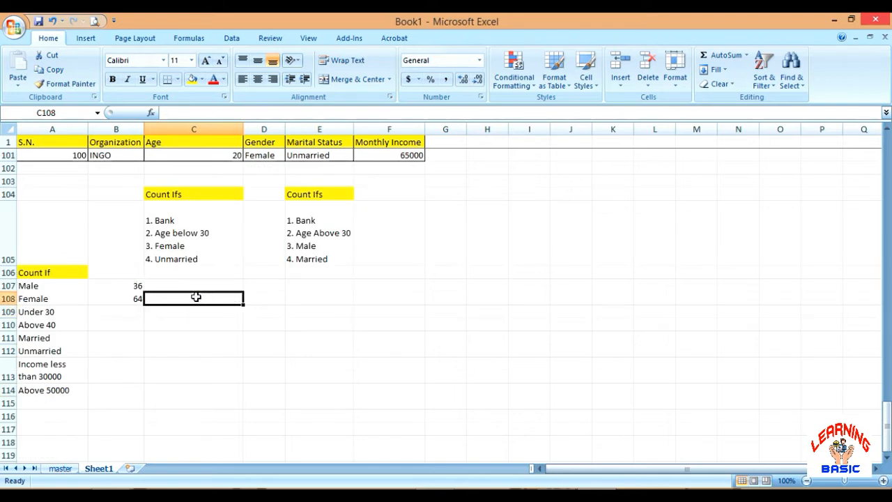
Count the records with an age under 30 in B109 with =countif(c2:c101,"<30").
{"action": "left_click", "coordinate": [123, 308]}
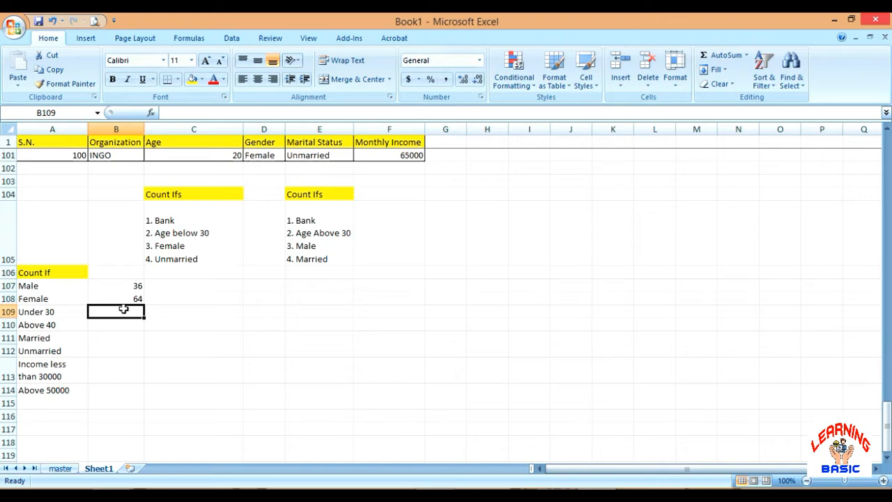
{"action": "double_click", "coordinate": [123, 309]}
{"action": "type", "text": "="}
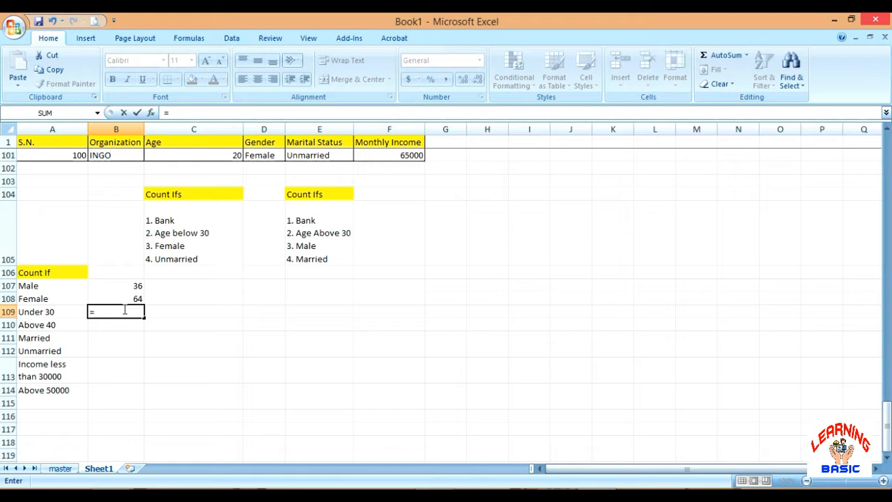
{"action": "type", "text": "count"}
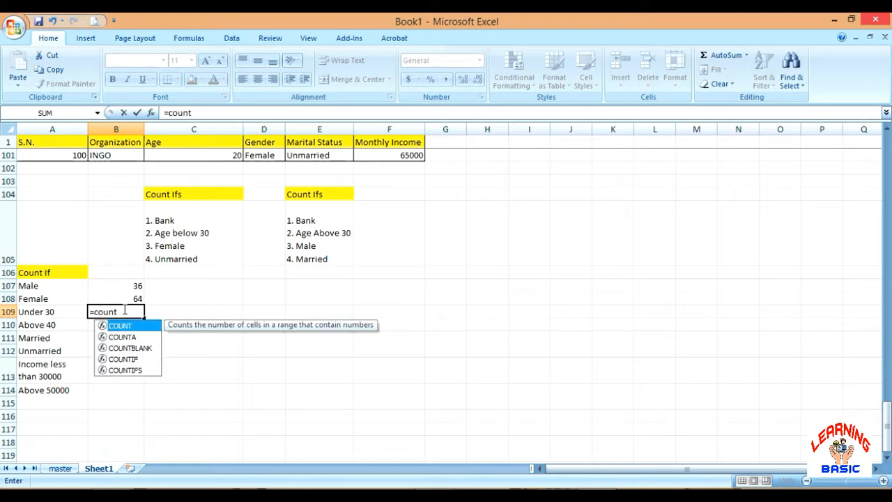
{"action": "type", "text": "if"}
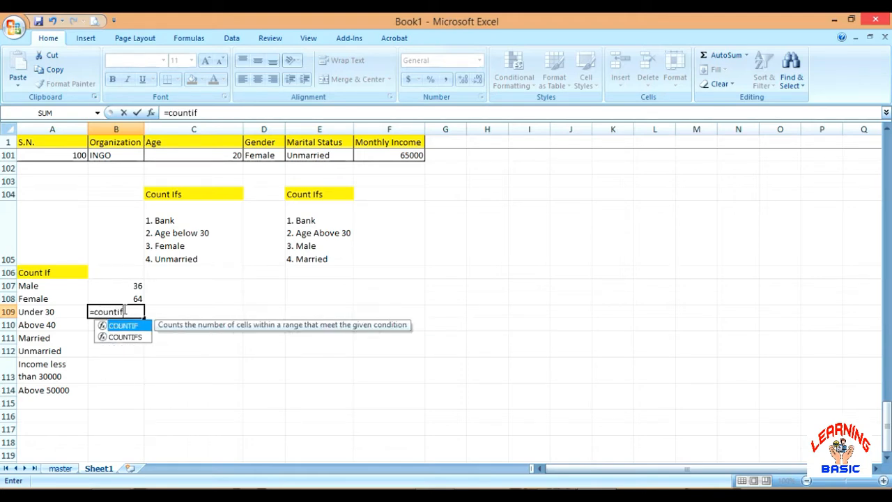
{"action": "type", "text": "("}
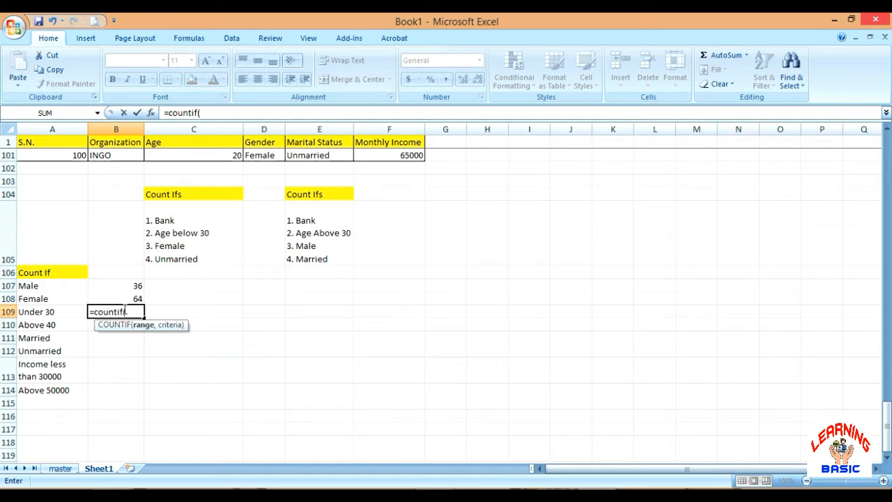
{"action": "type", "text": "c"}
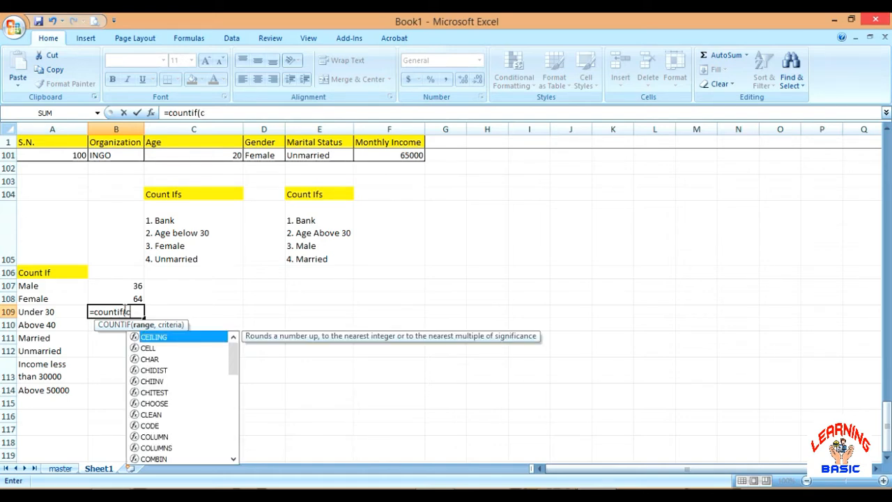
{"action": "type", "text": "2:"}
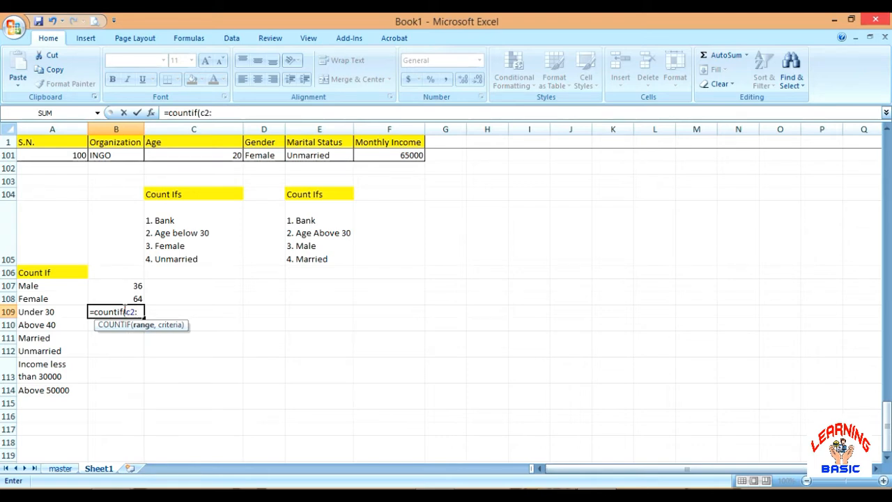
{"action": "type", "text": "c101,"}
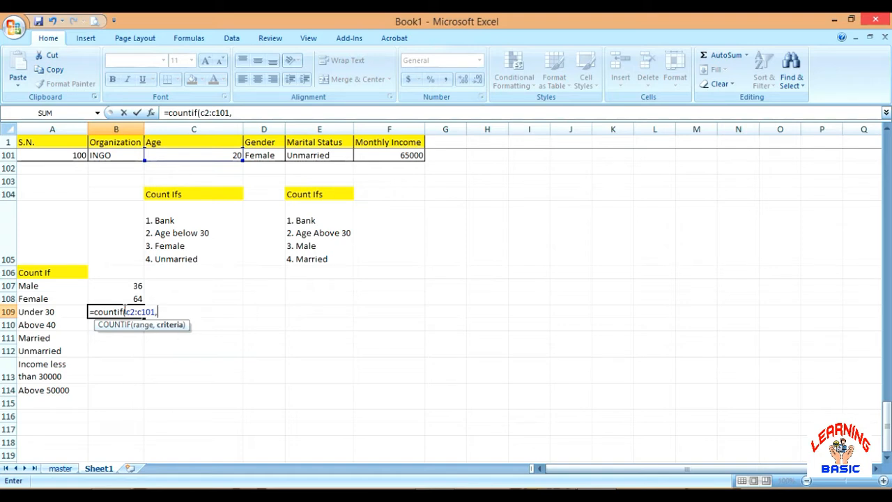
{"action": "type", "text": "\"<30\")"}
{"action": "key", "text": "Return"}
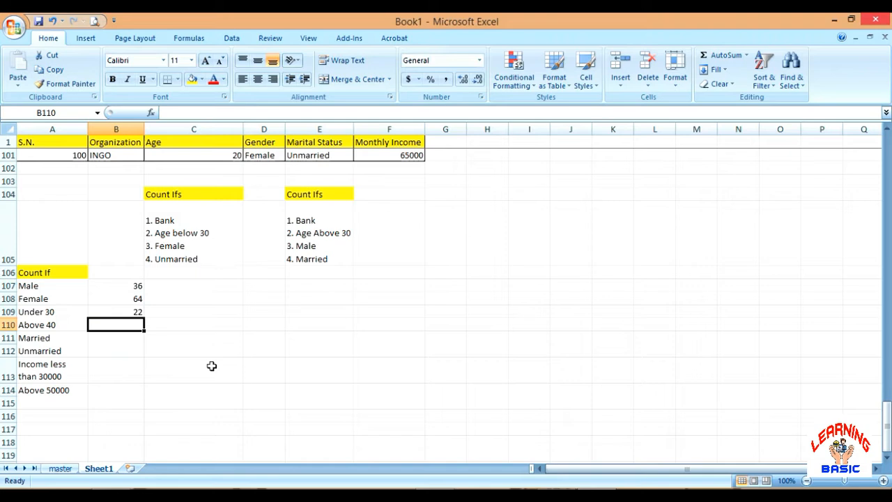
Count the records with an age above 40 in B110 with =countif(c2:c101,">40").
{"action": "type", "text": "="}
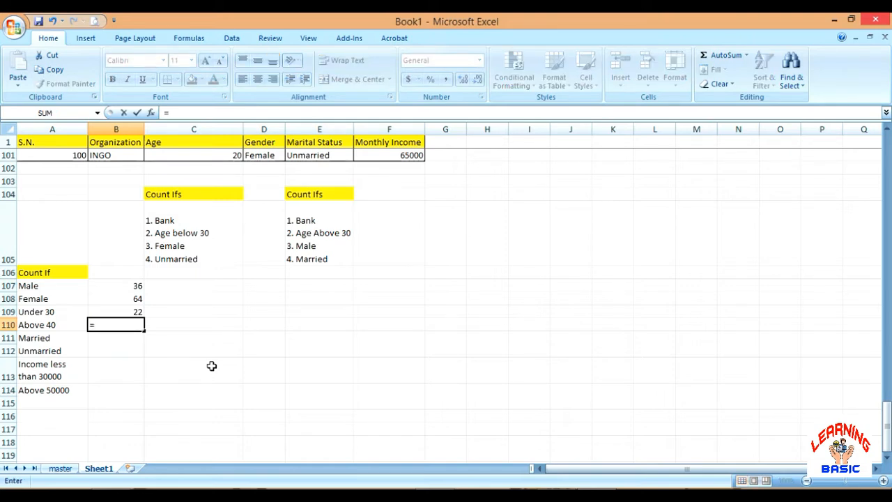
{"action": "type", "text": "count"}
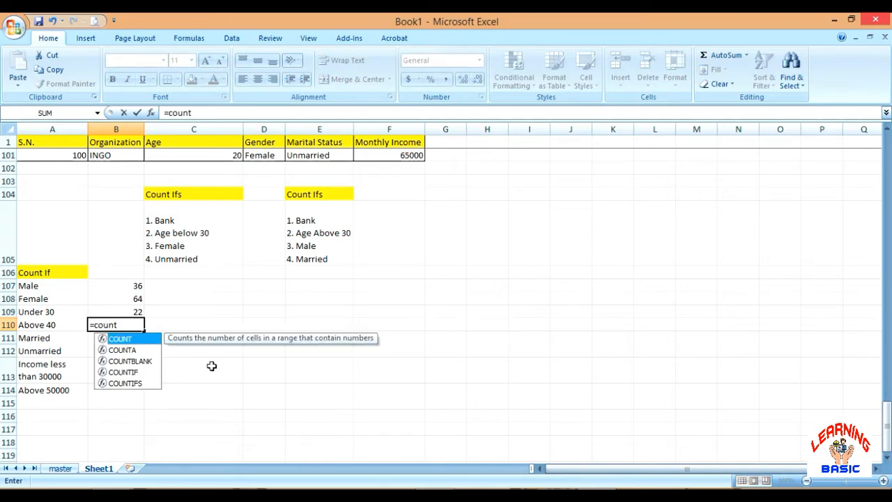
{"action": "type", "text": "if("}
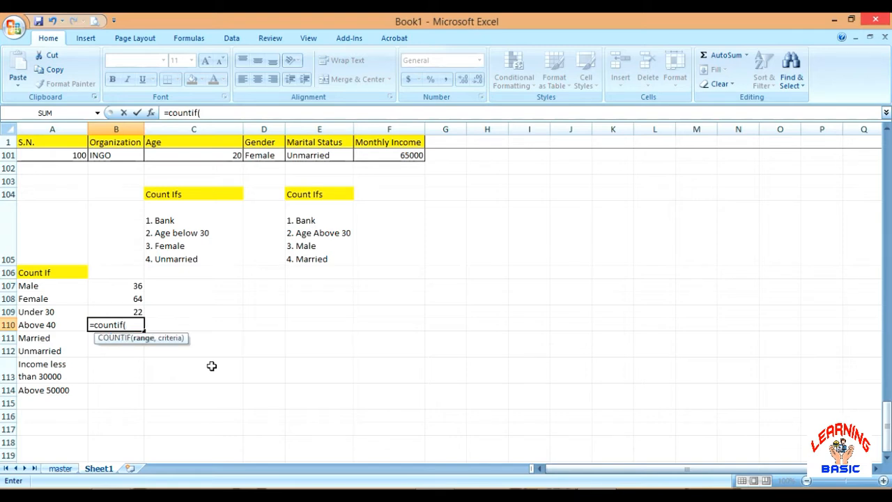
{"action": "type", "text": "c2:c101,\""}
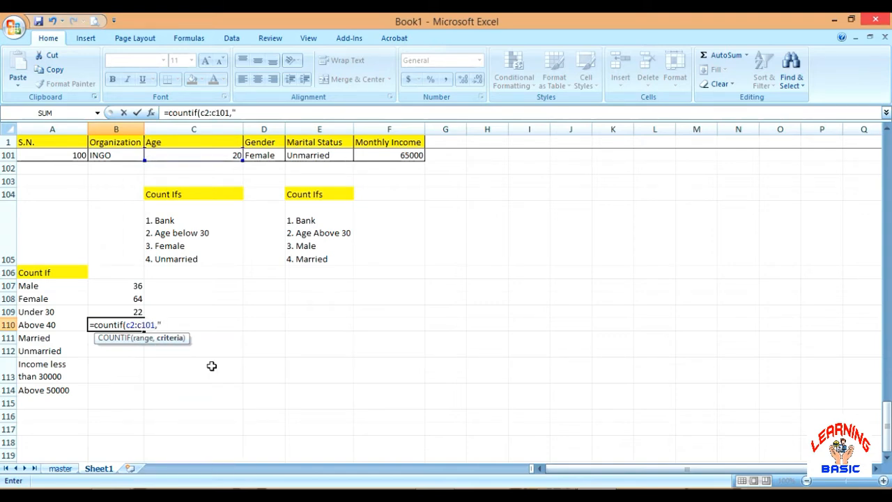
{"action": "type", "text": ">40\")"}
{"action": "key", "text": "Return"}
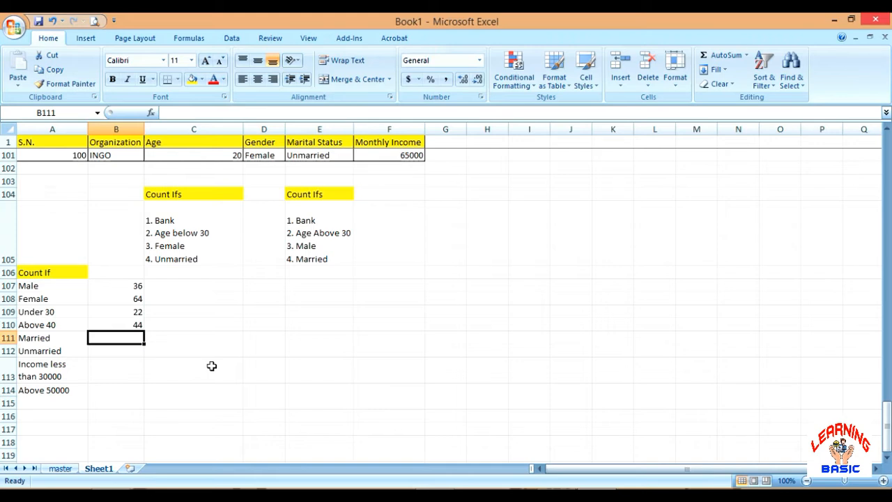
Count the married records in B111 with =countif(e2:e101,"married").
{"action": "type", "text": "="}
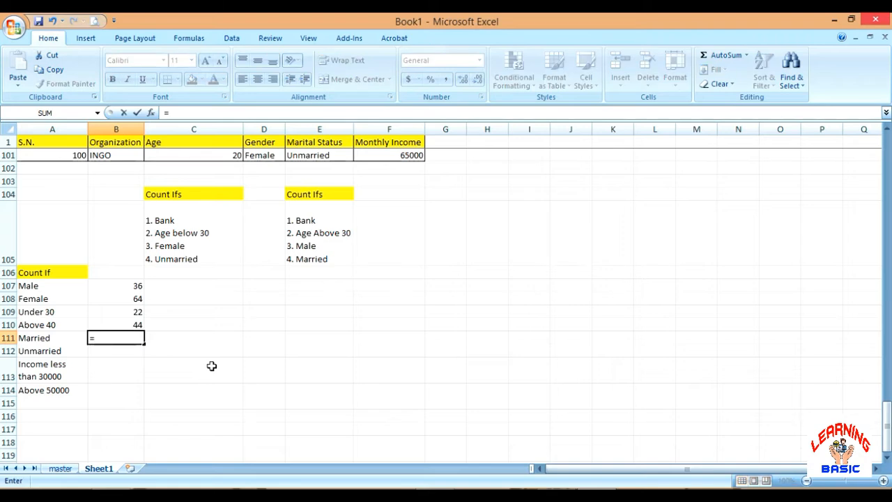
{"action": "type", "text": "countif"}
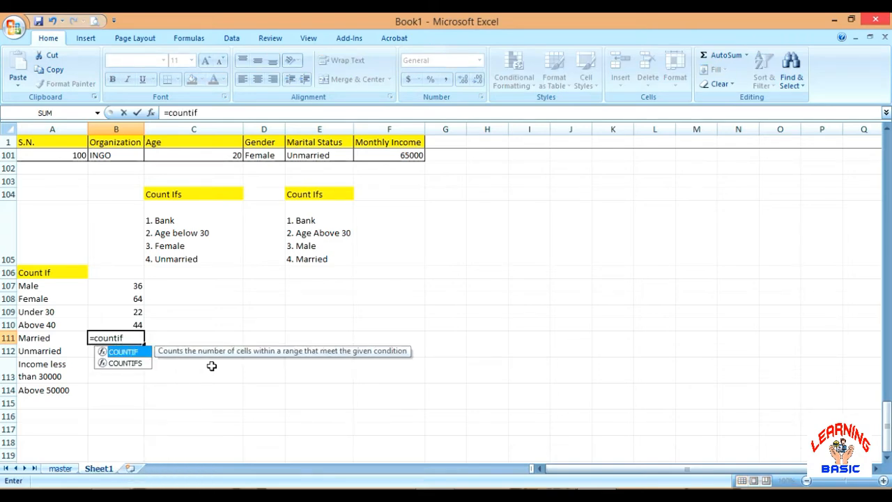
{"action": "type", "text": "("}
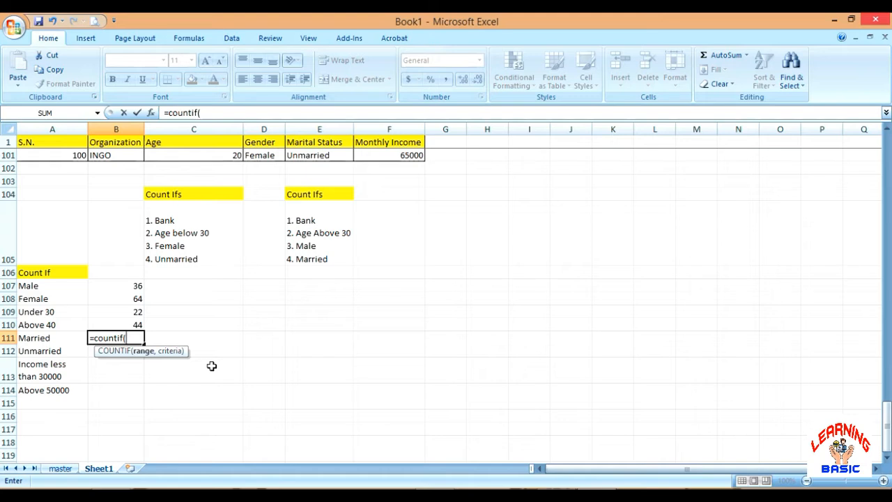
{"action": "type", "text": "e2:e101"}
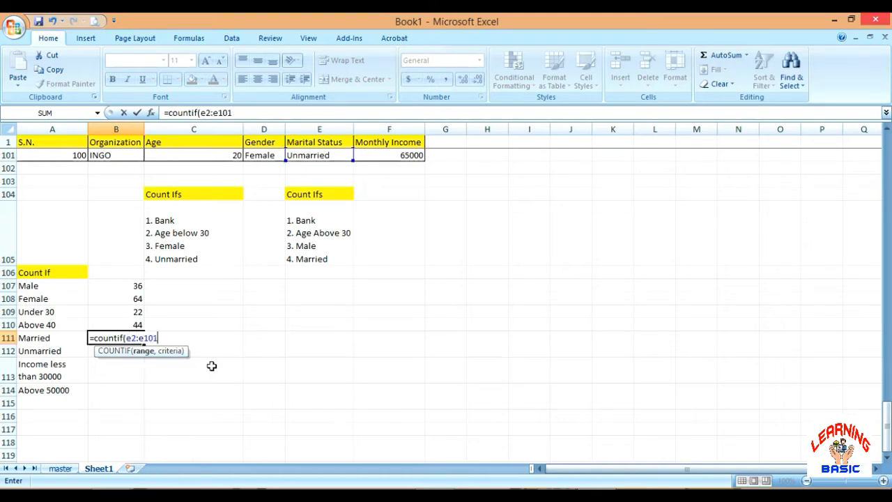
{"action": "type", "text": ",\"married"}
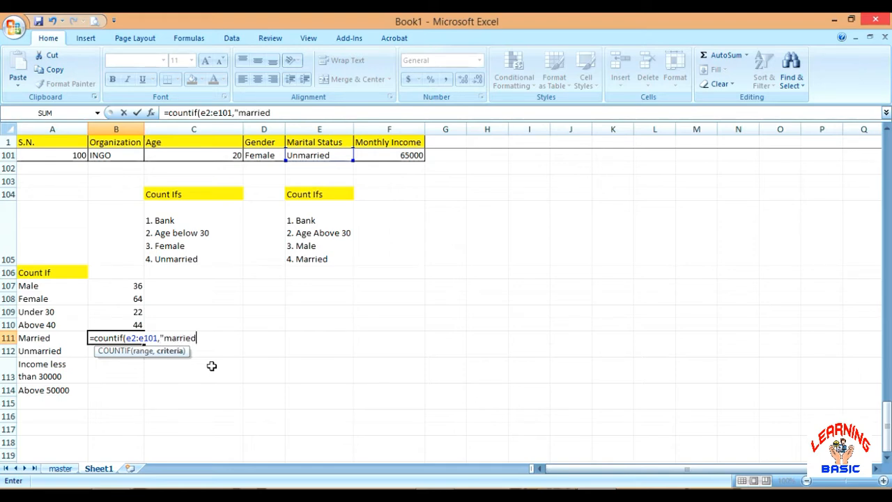
{"action": "type", "text": "\")"}
{"action": "key", "text": "Return"}
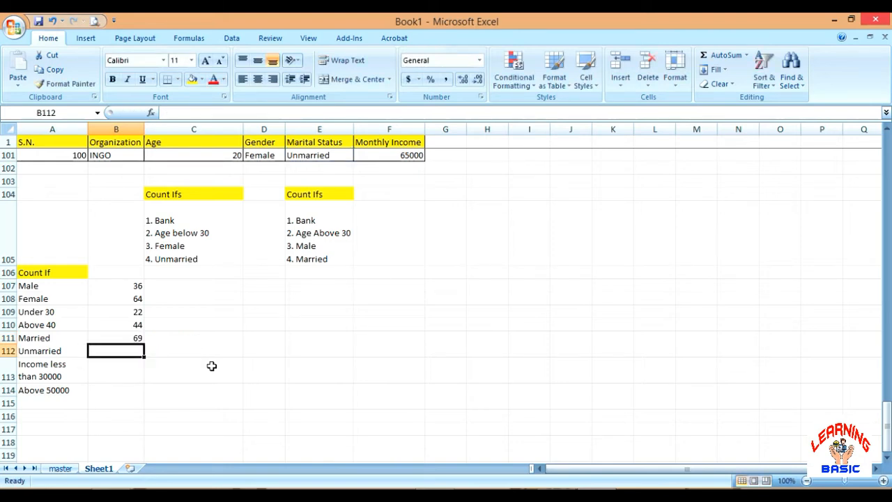
Count the unmarried records in B112 with =countif(e2:e101,"unmarried").
{"action": "type", "text": "="}
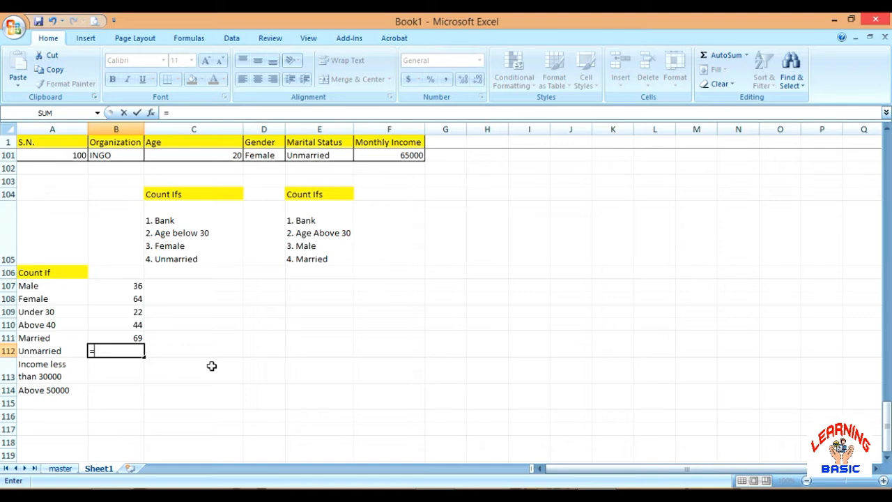
{"action": "type", "text": "count"}
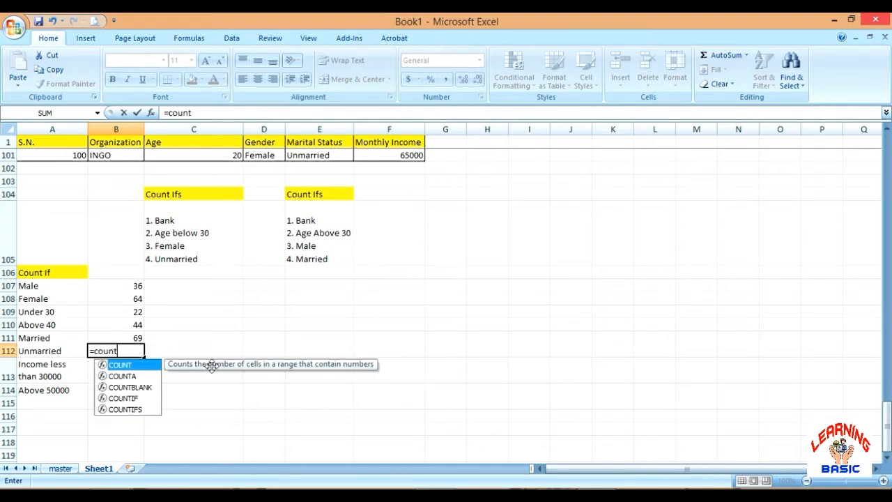
{"action": "type", "text": "if("}
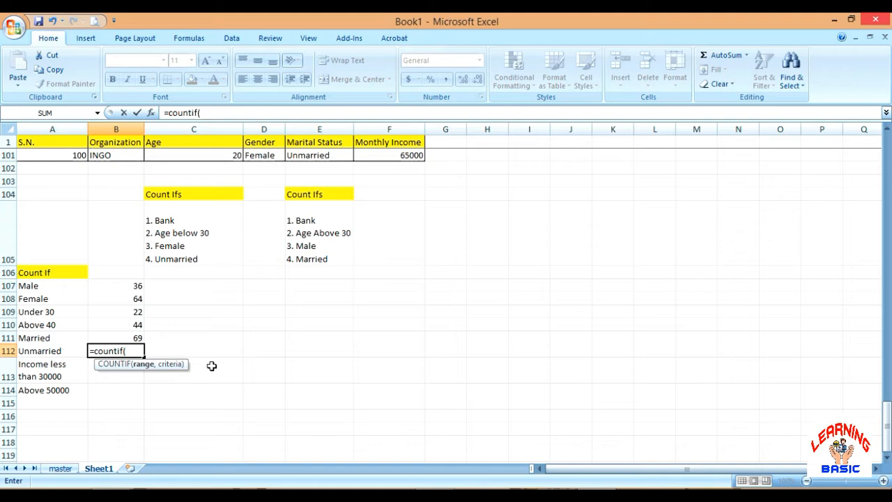
{"action": "type", "text": "e2:e101,\""}
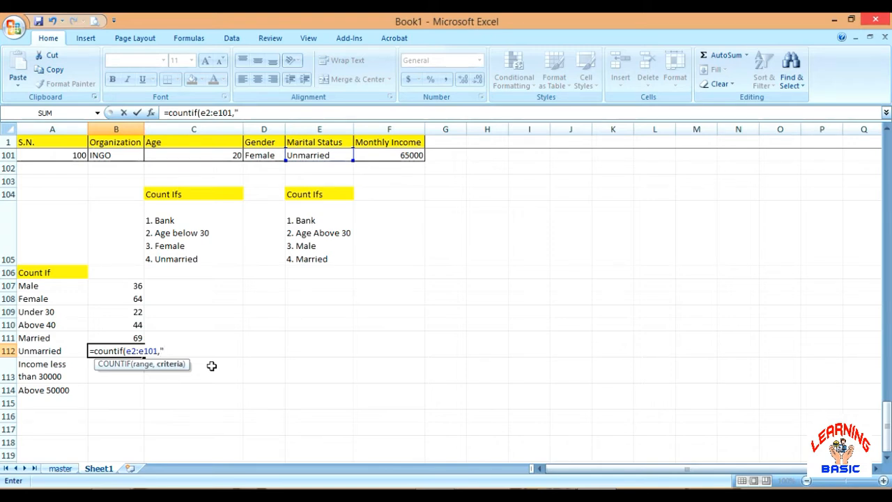
{"action": "type", "text": "unmarrie"}
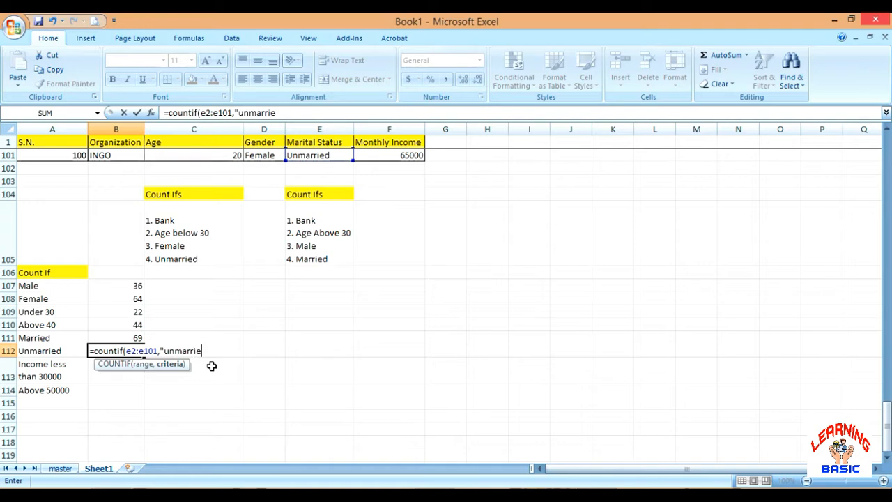
{"action": "type", "text": "d\")"}
{"action": "key", "text": "Return"}
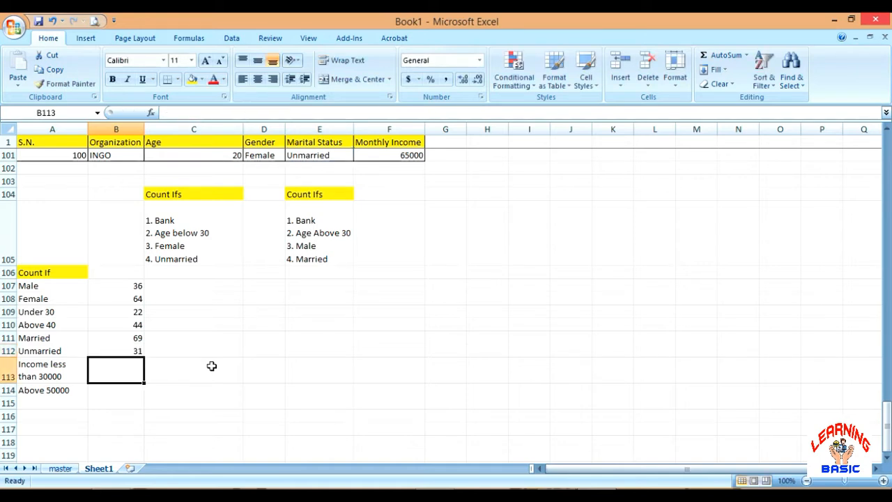
Count the records with a monthly income below 30000 in B113 with =countif(f2:f101,"<30000").
{"action": "left_click", "coordinate": [110, 427]}
{"action": "left_click", "coordinate": [117, 371]}
{"action": "type", "text": "="}
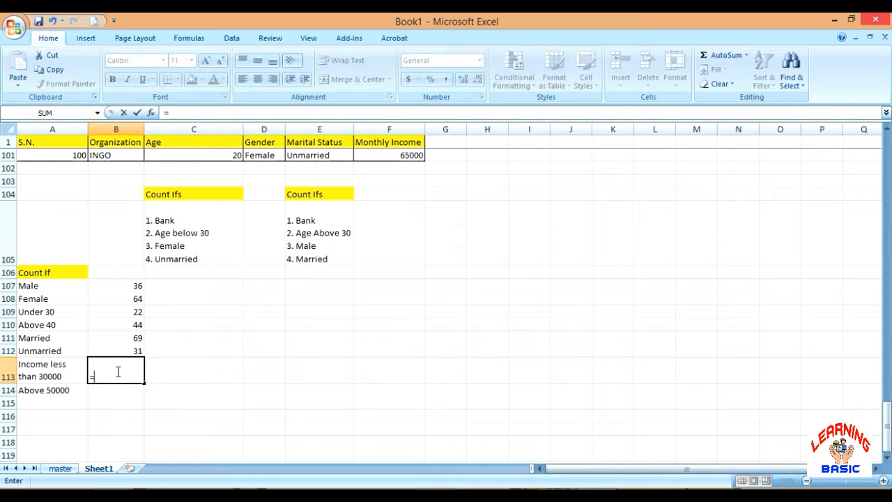
{"action": "type", "text": "countif"}
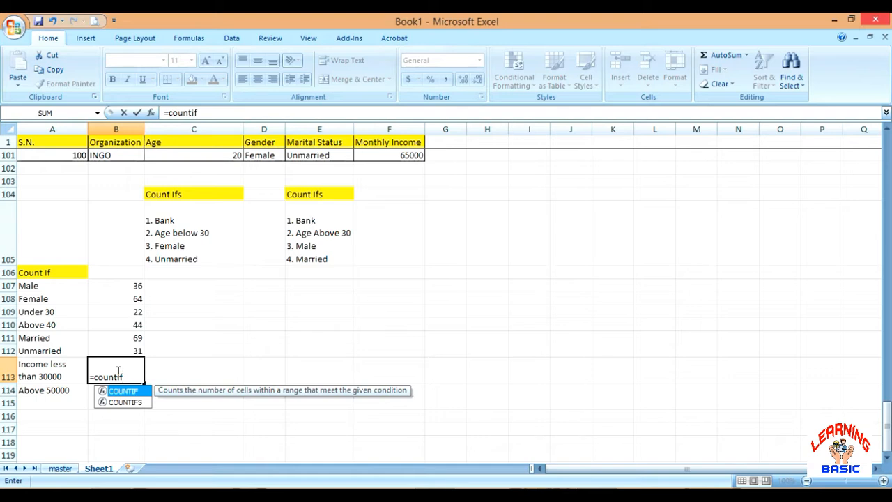
{"action": "type", "text": "(f"}
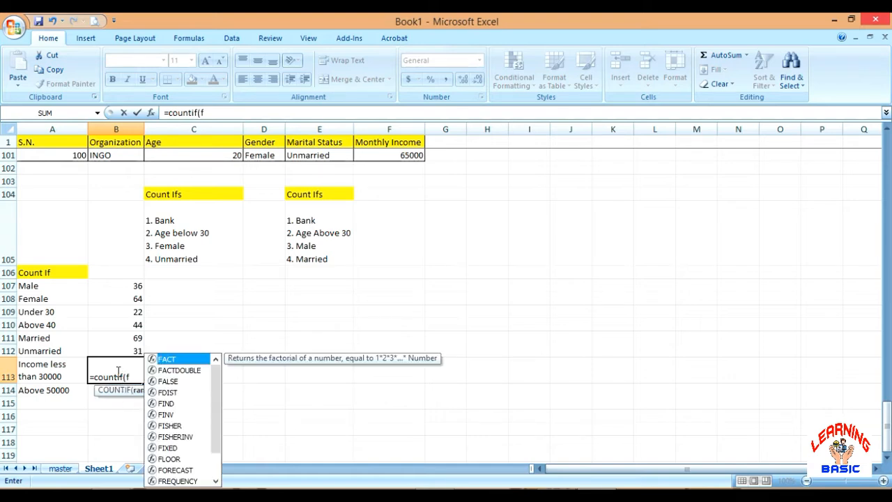
{"action": "type", "text": "2"}
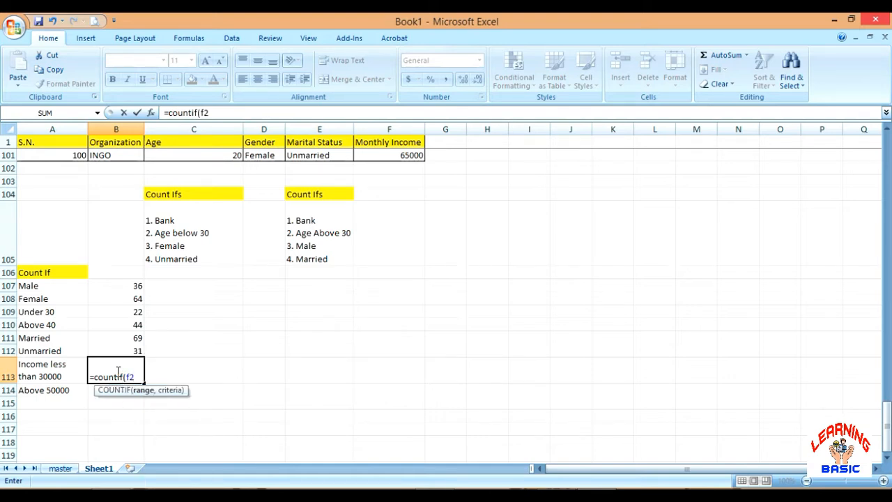
{"action": "type", "text": ":f101,\""}
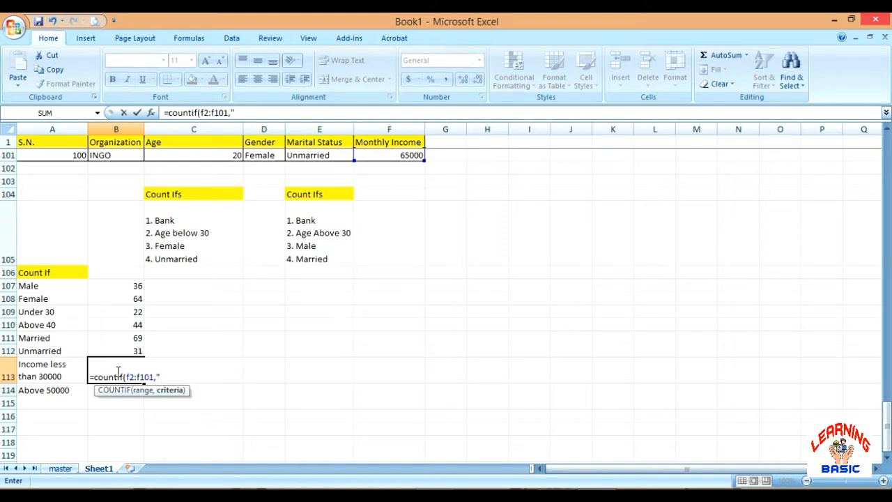
{"action": "type", "text": "<30000"}
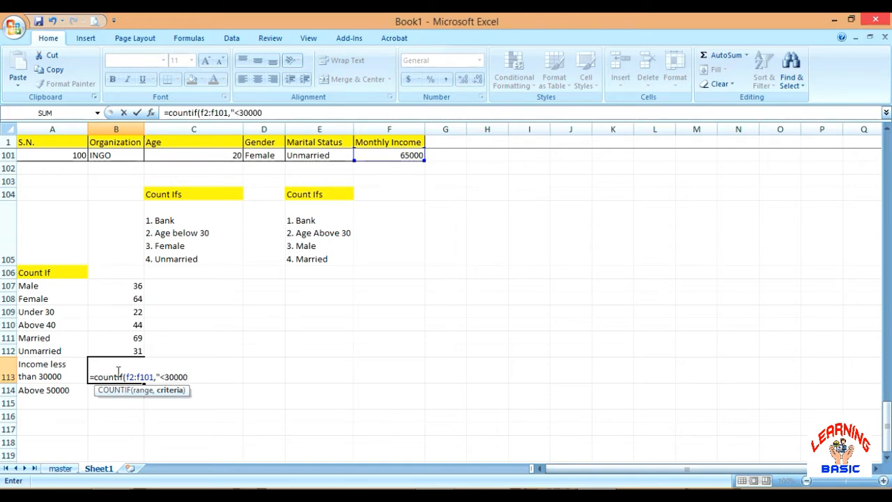
{"action": "type", "text": "\")"}
{"action": "key", "text": "Return"}
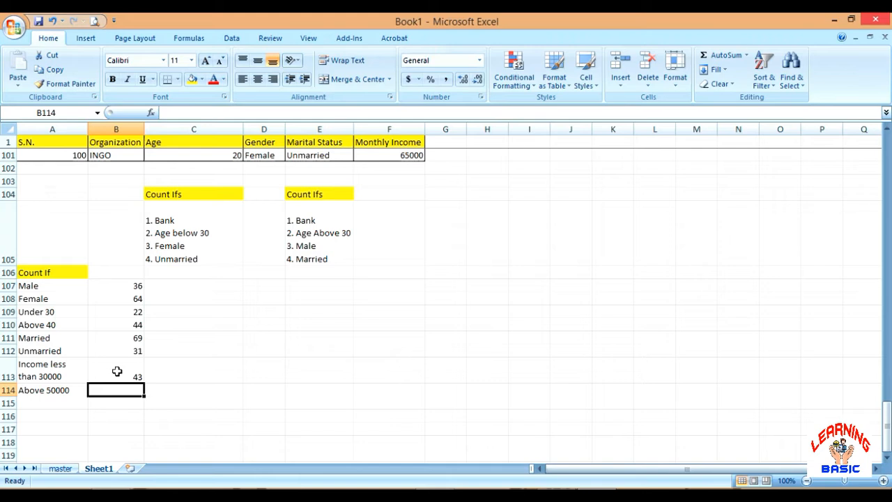
Count the records with a monthly income above 50000 in B114 with =countif(f2:f101,">50000").
{"action": "type", "text": "=count"}
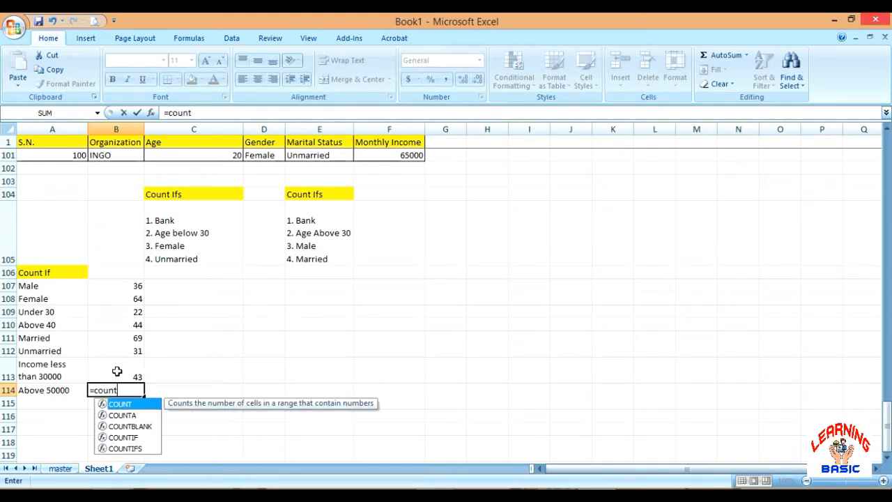
{"action": "type", "text": "if"}
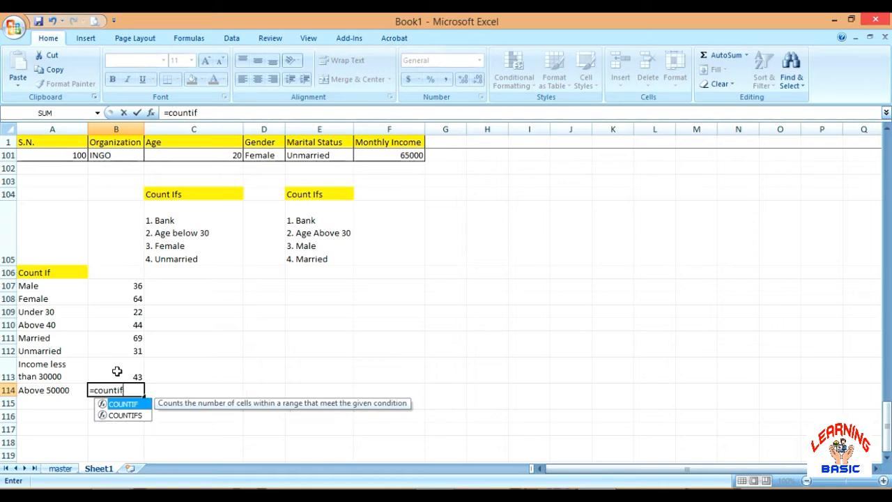
{"action": "type", "text": "(f2"}
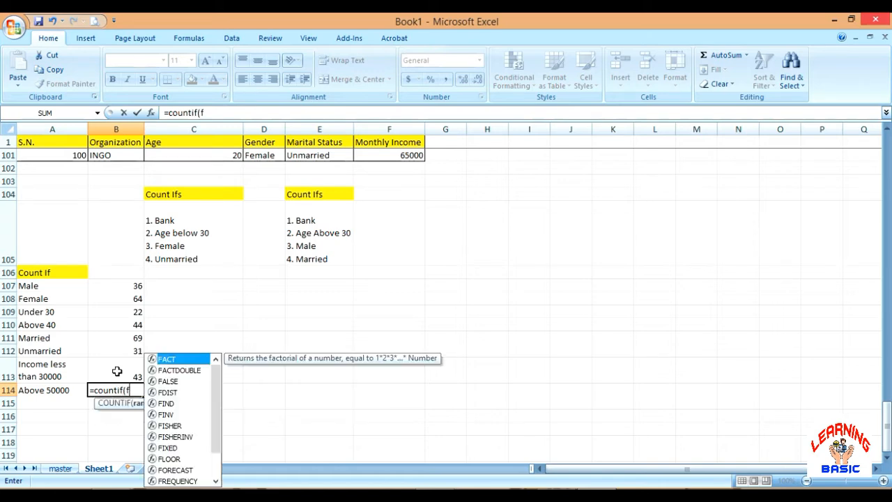
{"action": "type", "text": ":"}
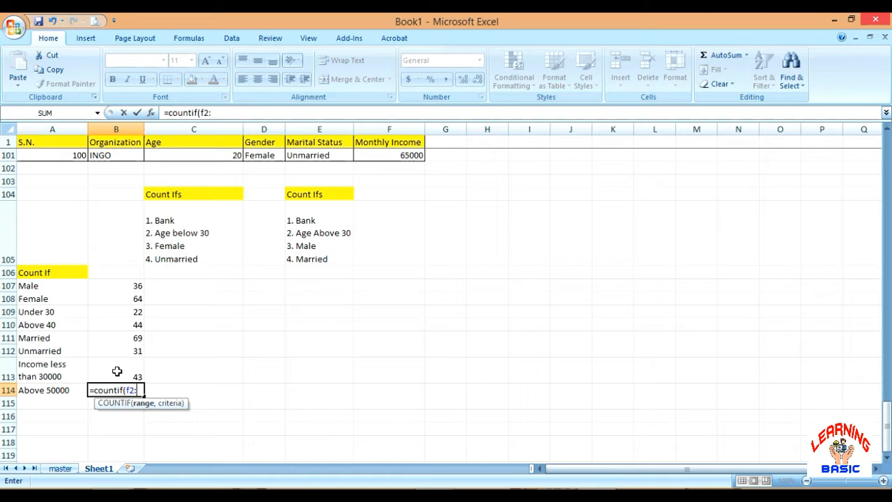
{"action": "type", "text": "f101,\">"}
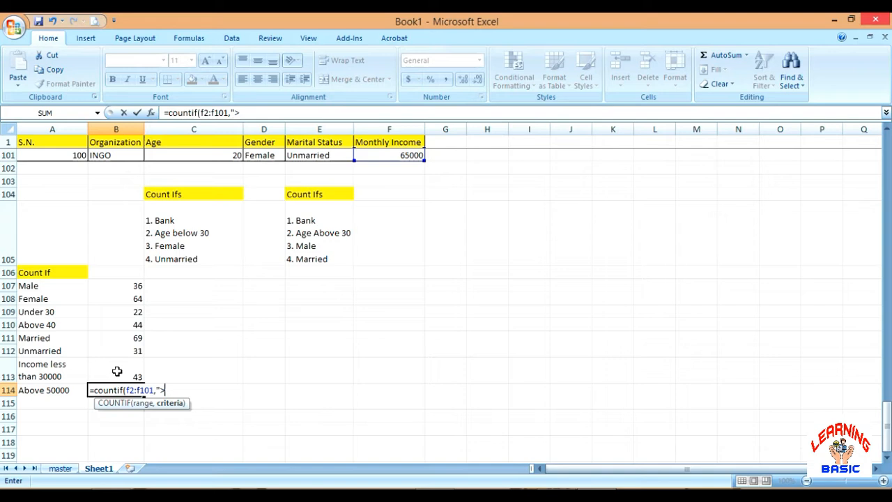
{"action": "type", "text": "50000\")"}
{"action": "key", "text": "Return"}
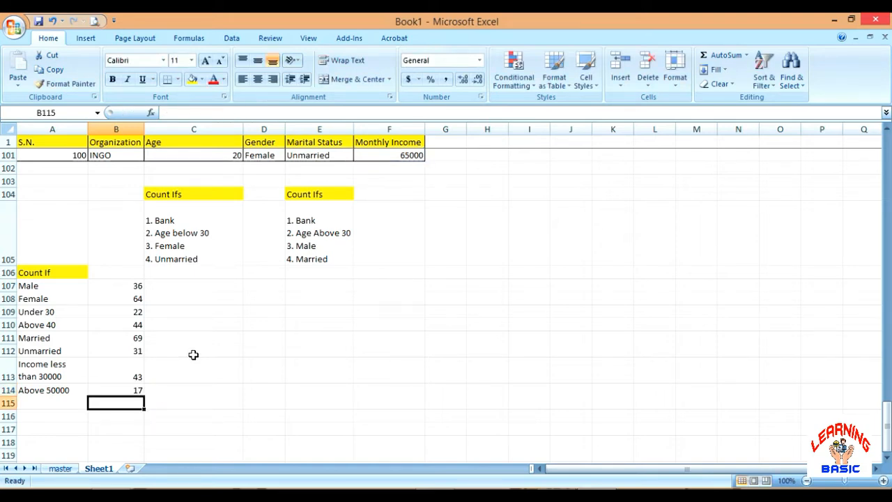
Start a COUNTIFS formula in D105 with the organization range b2:b101 and the criterion "bank".
{"action": "scroll", "coordinate": [196, 315], "scroll_direction": "up", "scroll_amount": 1}
{"action": "scroll", "coordinate": [197, 316], "scroll_direction": "up", "scroll_amount": 2}
{"action": "left_click", "coordinate": [208, 427]}
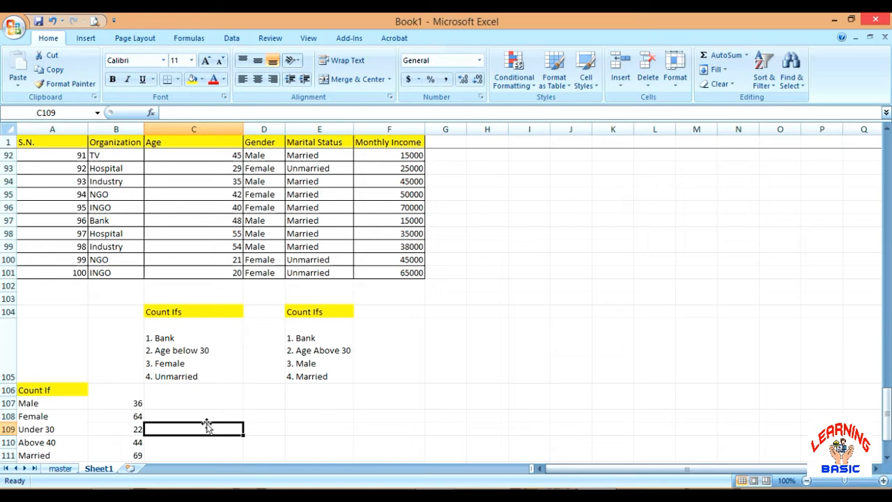
{"action": "left_click", "coordinate": [481, 360]}
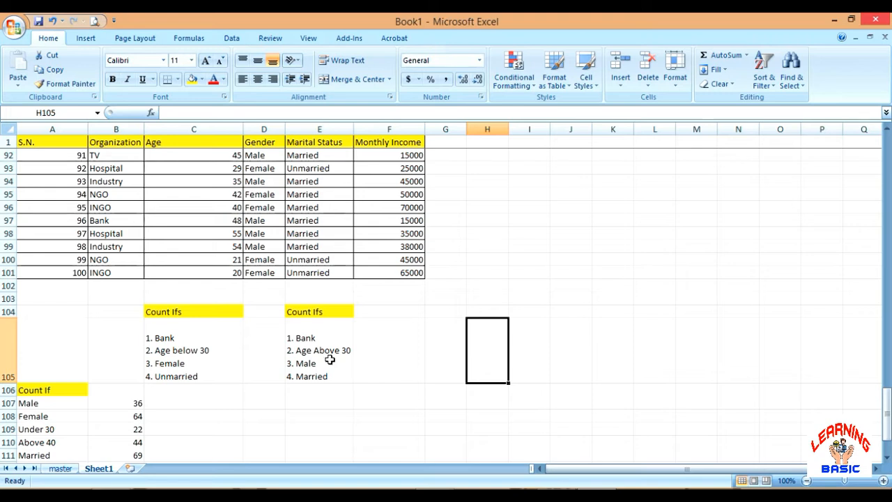
{"action": "left_click", "coordinate": [266, 349]}
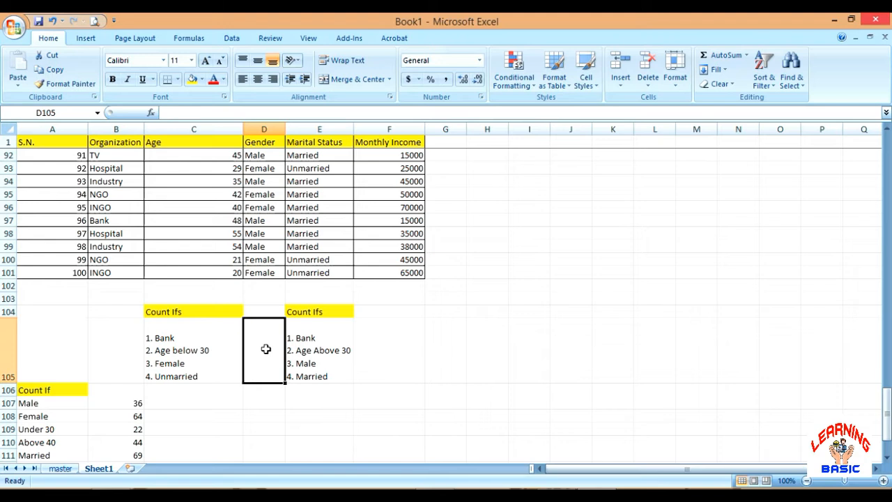
{"action": "type", "text": "="}
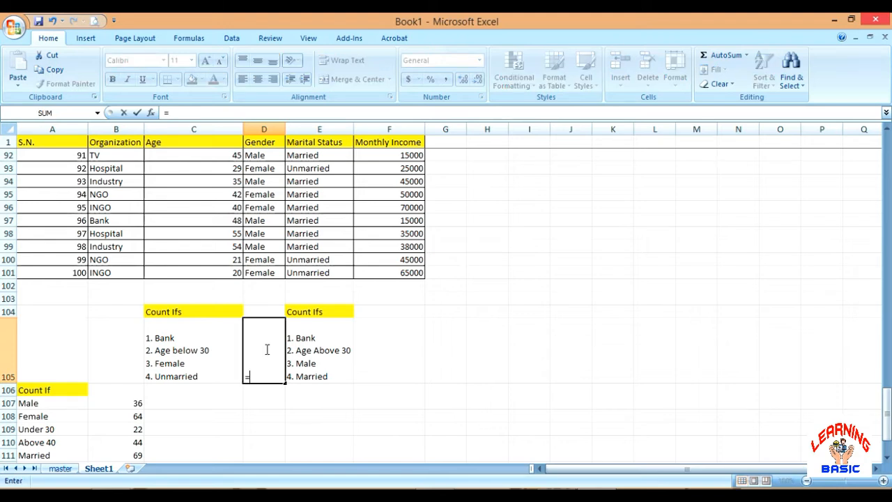
{"action": "type", "text": "cou"}
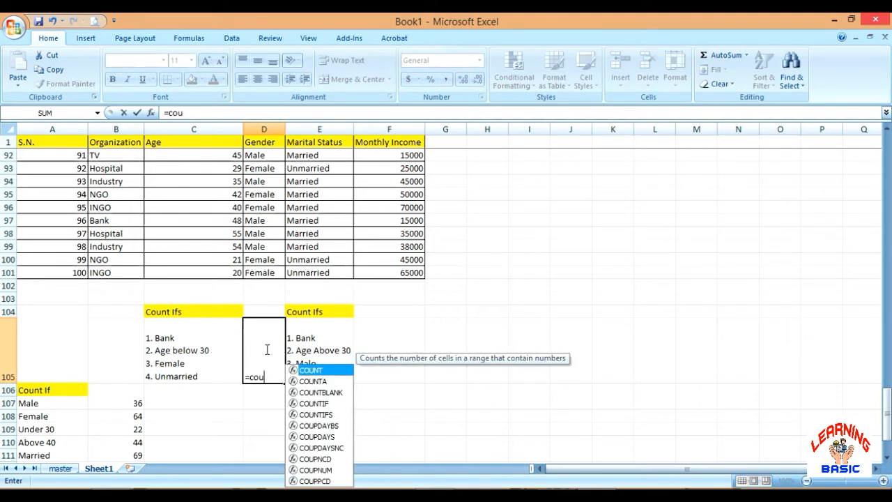
{"action": "type", "text": "n"}
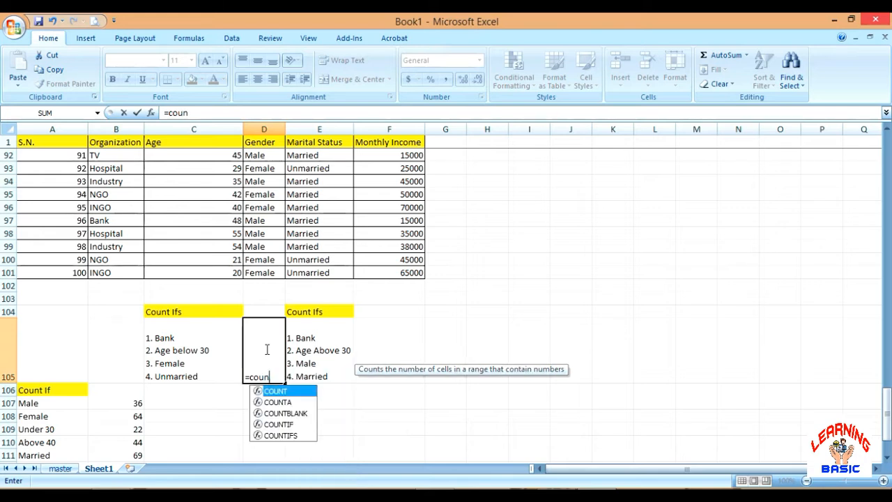
{"action": "type", "text": "tifs"}
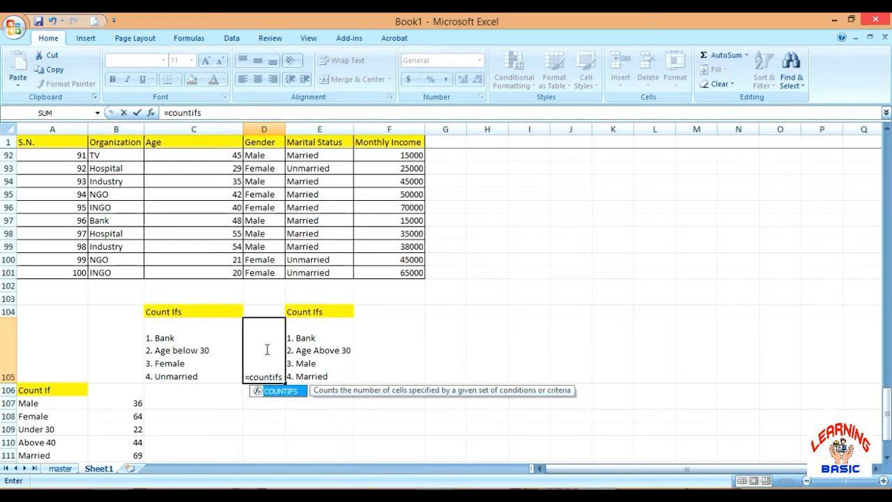
{"action": "type", "text": "("}
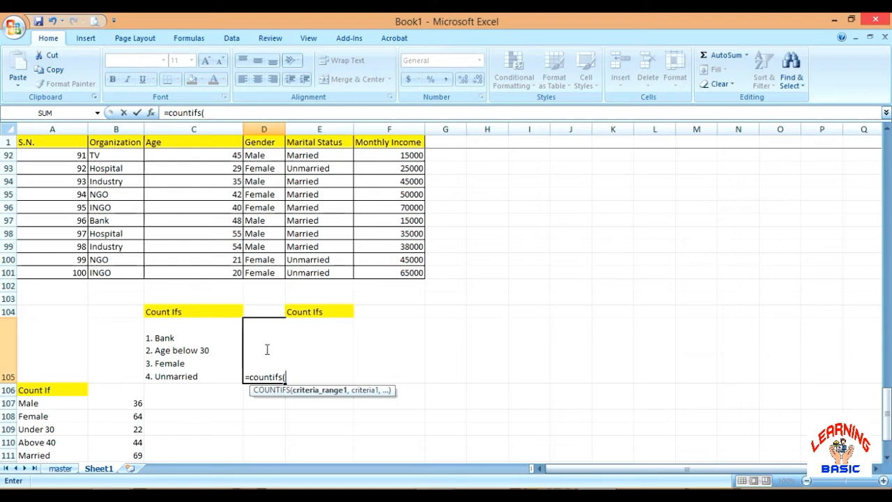
{"action": "type", "text": "b2:b101"}
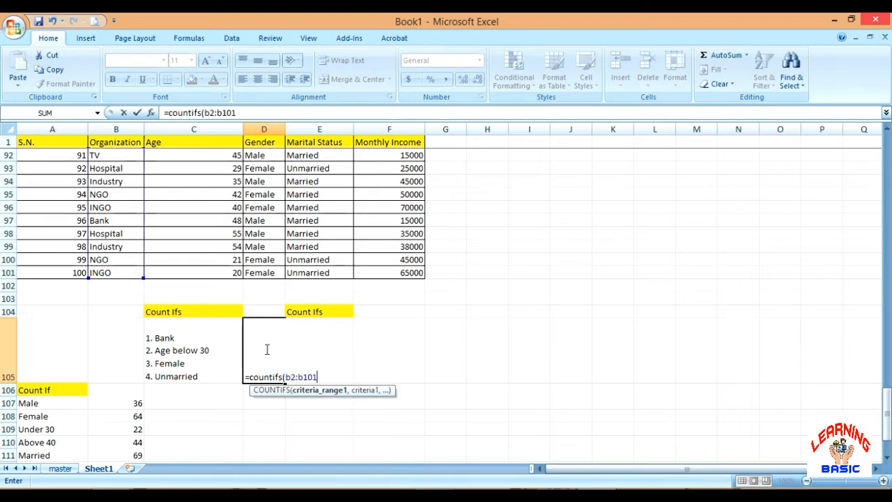
{"action": "type", "text": ","}
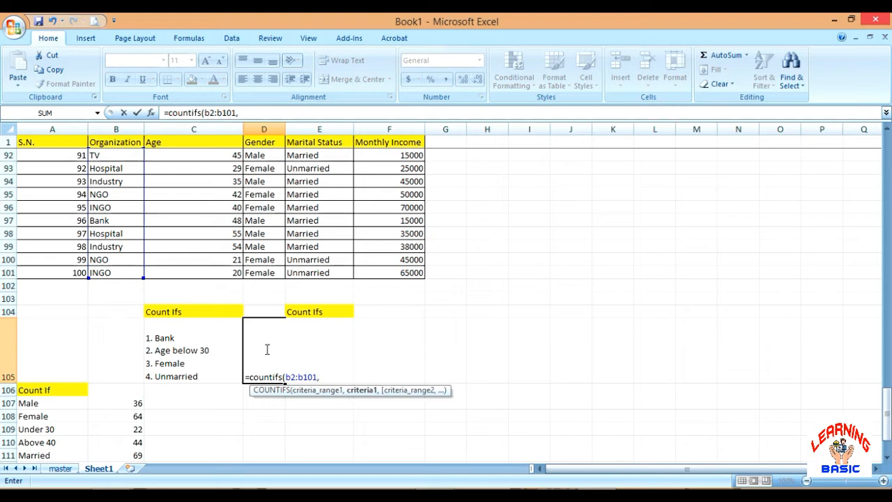
{"action": "type", "text": "\"bank\","}
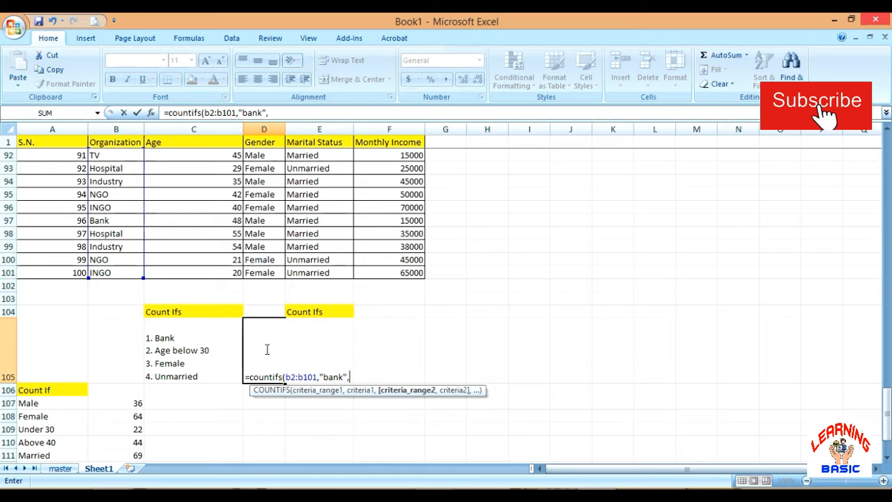
Add the age range c2:c101 with the criterion "<30" to the COUNTIFS formula in D105.
{"action": "type", "text": "c"}
{"action": "type", "text": "2:"}
{"action": "type", "text": "c1"}
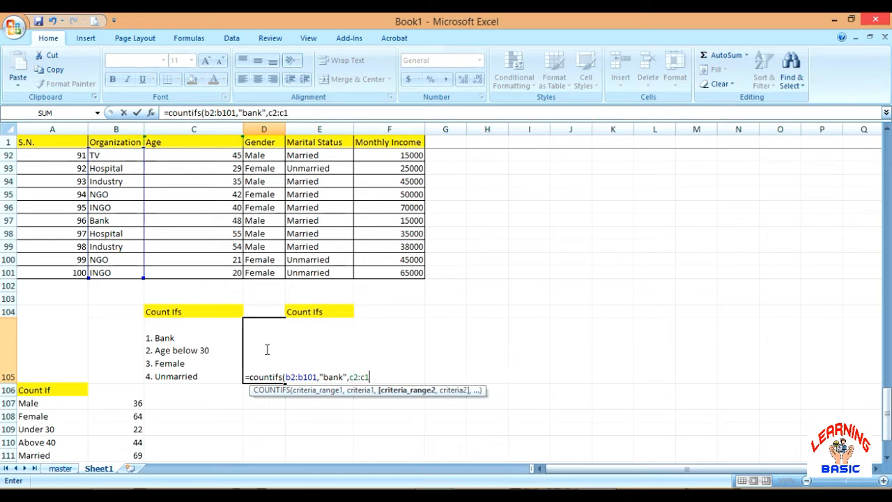
{"action": "type", "text": "01,"}
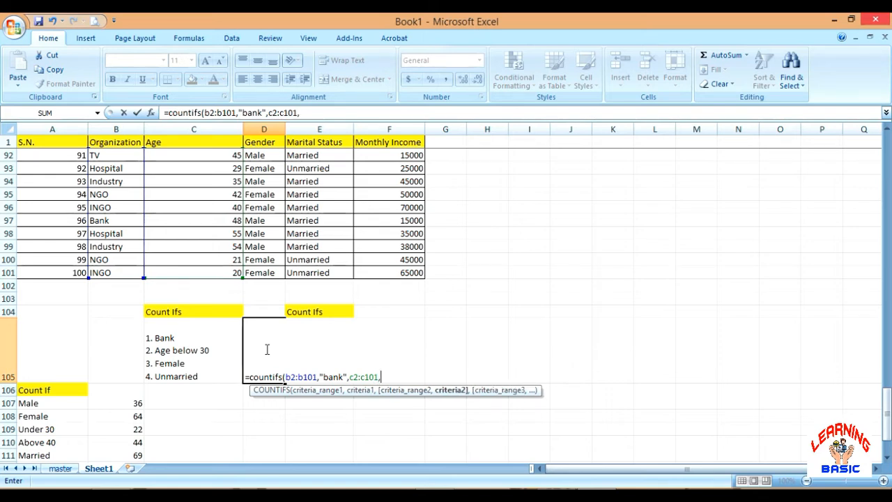
{"action": "type", "text": "\""}
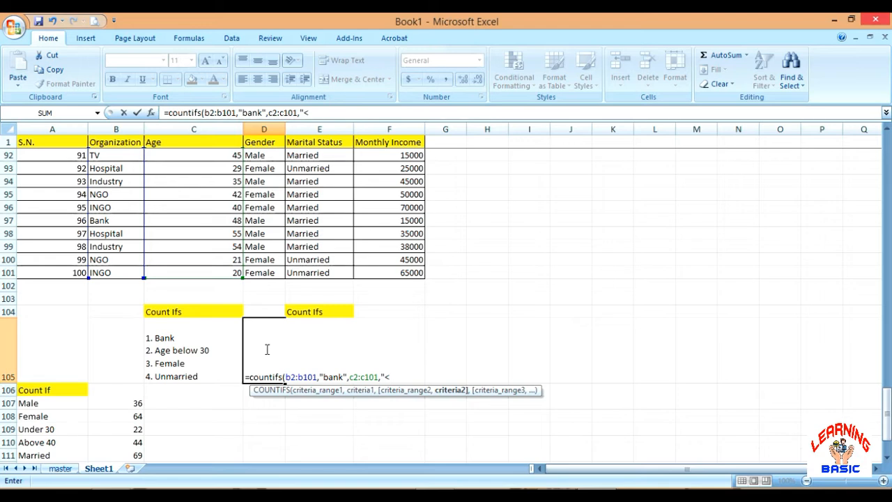
{"action": "type", "text": "<30\","}
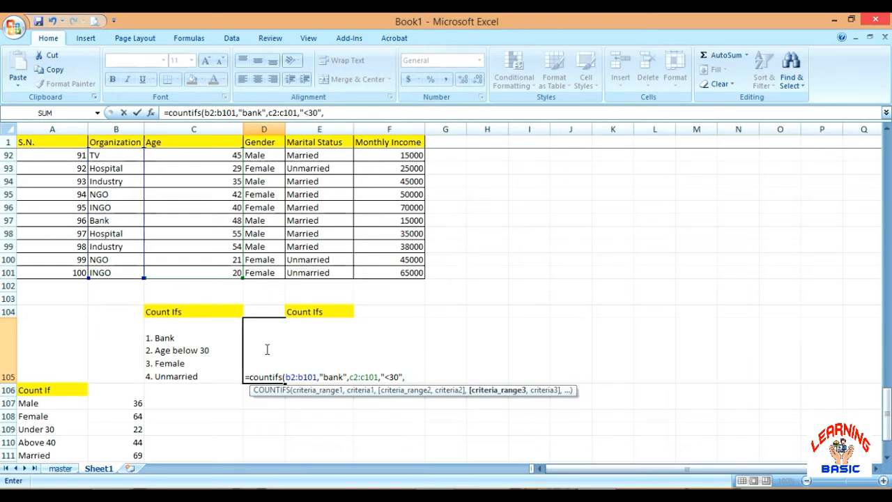
Add the gender range d2:d101 with the criterion "female" to the COUNTIFS formula in D105.
{"action": "type", "text": "d"}
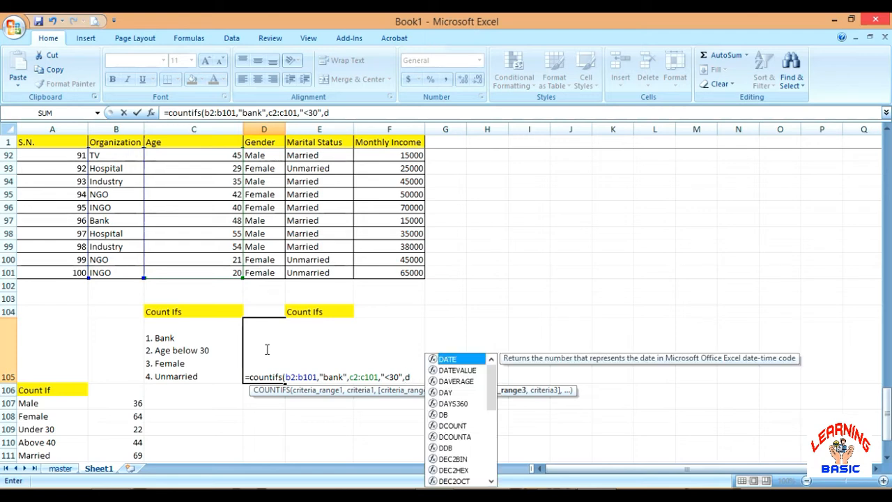
{"action": "type", "text": "2:d101"}
{"action": "type", "text": ",\""}
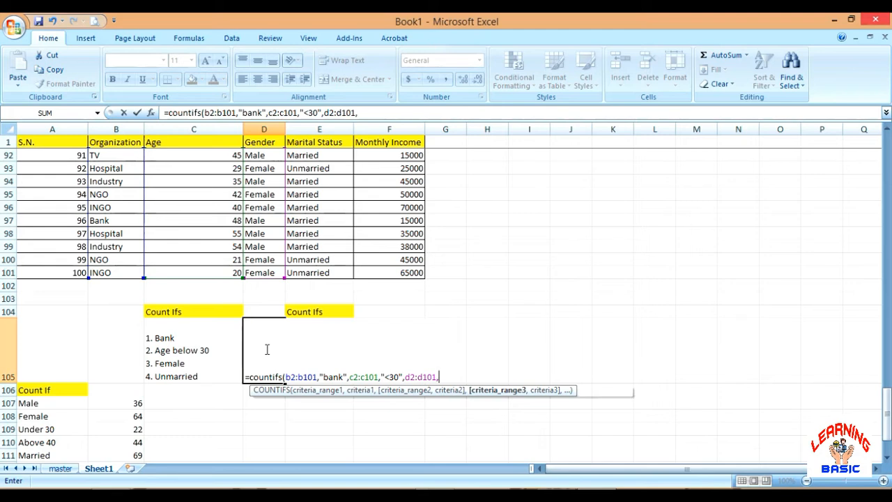
{"action": "type", "text": "f"}
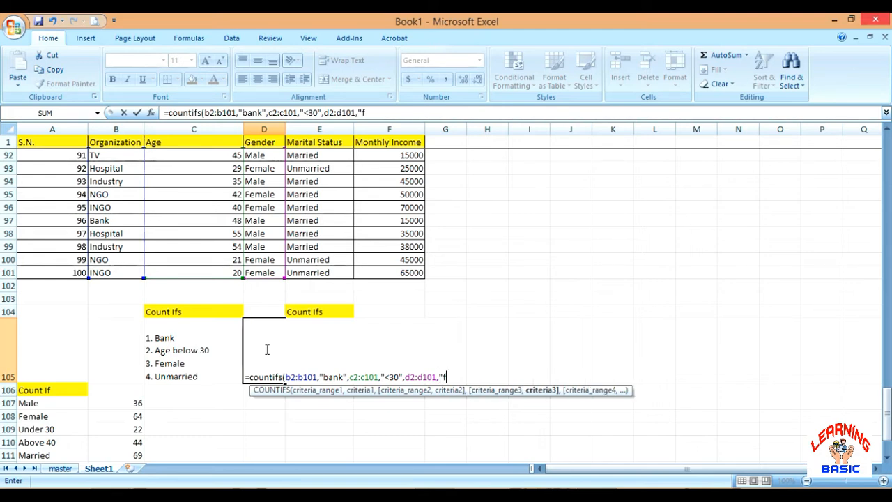
{"action": "type", "text": "emale\""}
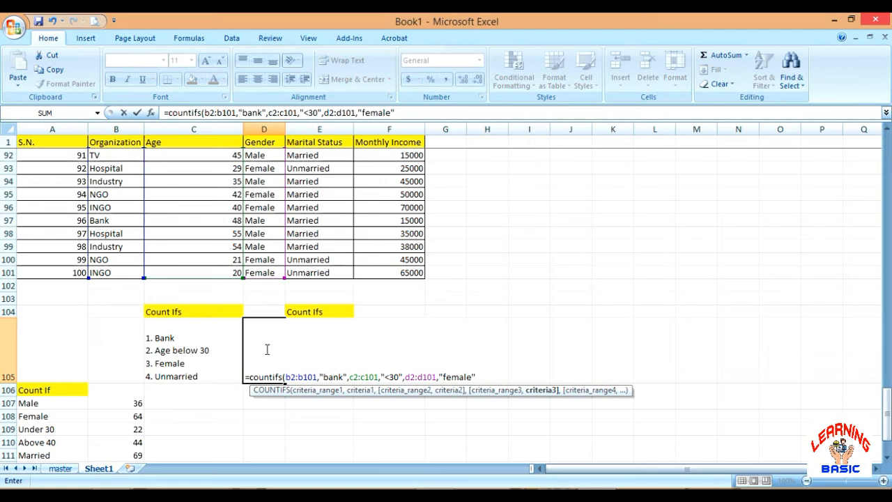
{"action": "type", "text": ","}
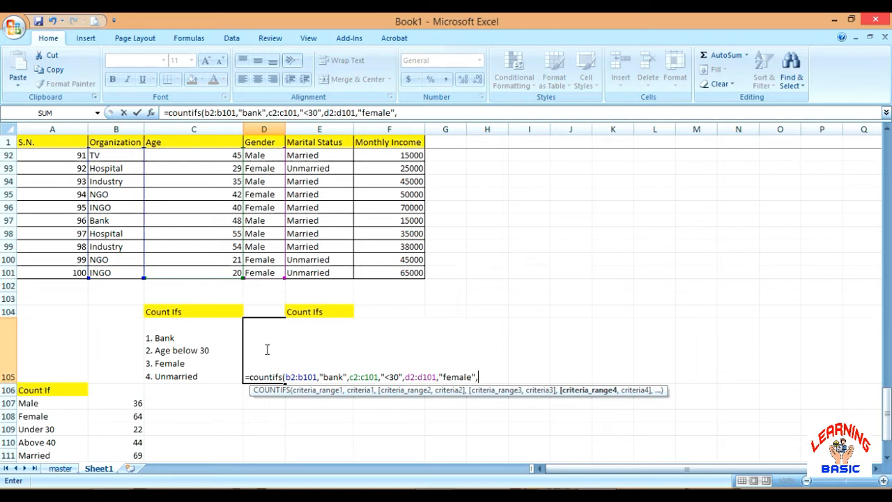
Complete the COUNTIFS formula in D105 with the marital status range e2:e101 and the criterion "unmarried".
{"action": "type", "text": "e2:e1"}
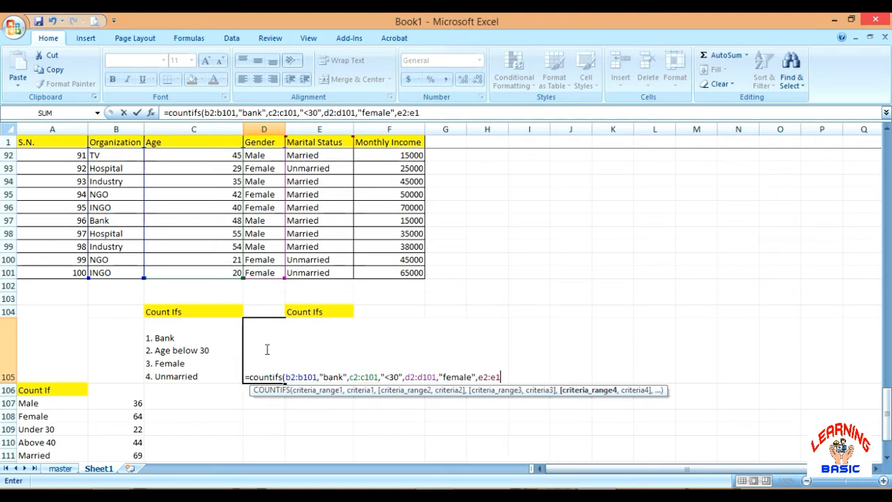
{"action": "type", "text": "01,\""}
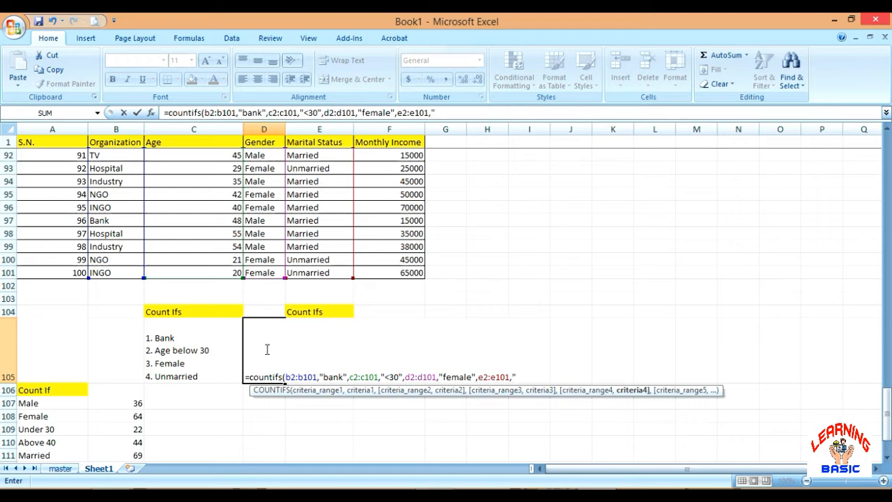
{"action": "type", "text": "unmar"}
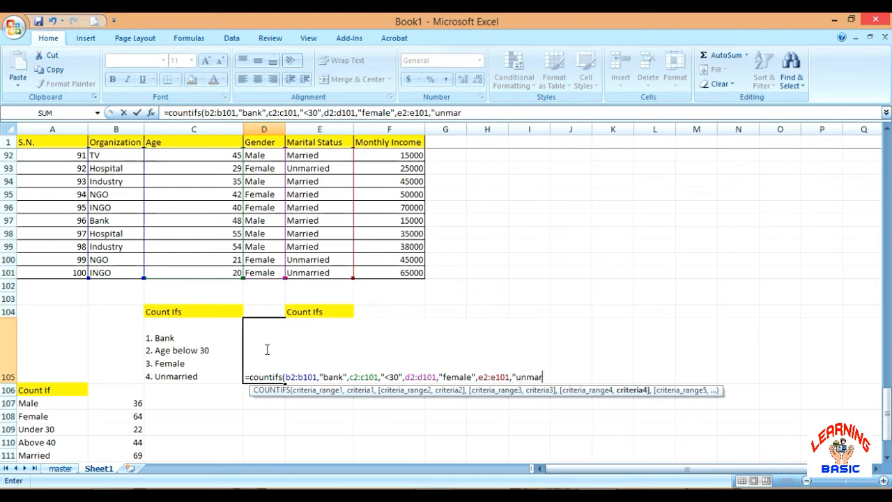
{"action": "type", "text": "ried\")"}
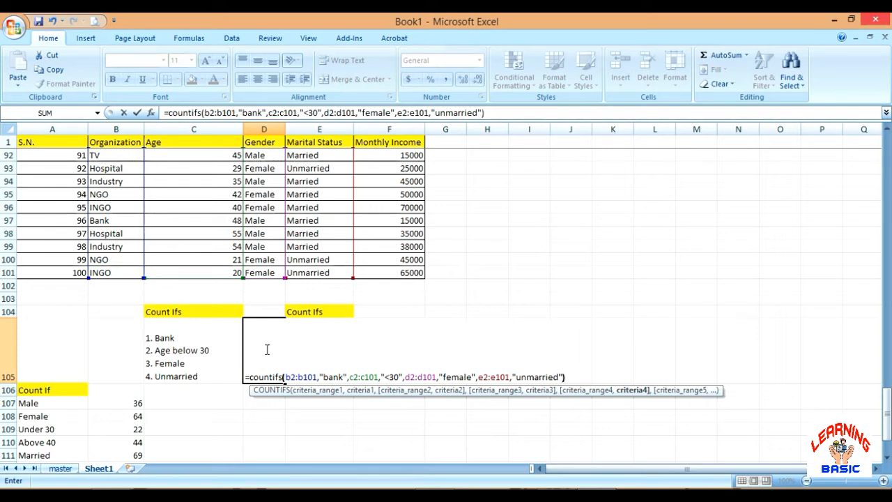
{"action": "key", "text": "Return"}
{"action": "left_click", "coordinate": [263, 352]}
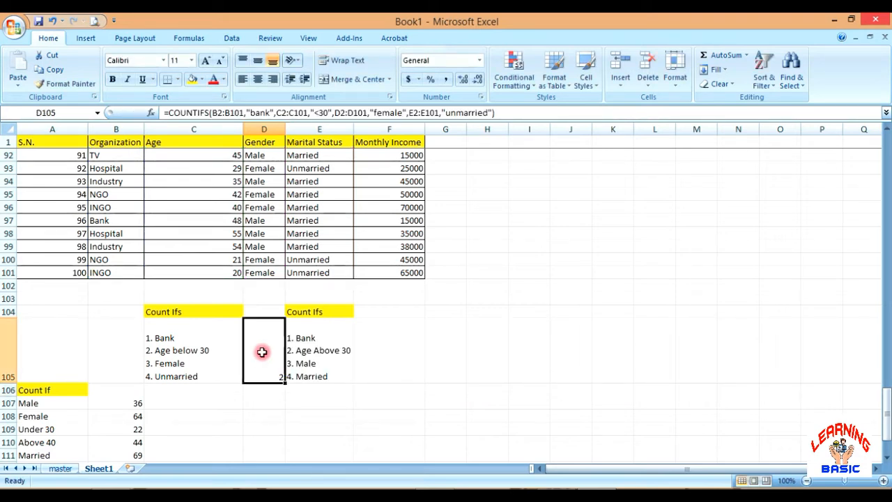
Start a COUNTIFS formula in F105 with the organization range b2:b101 and the criterion "bank".
{"action": "left_click", "coordinate": [372, 349]}
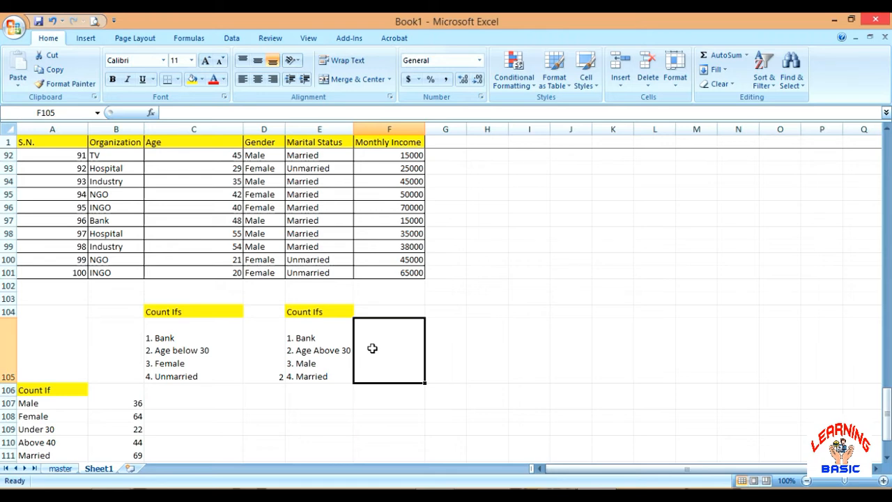
{"action": "type", "text": "="}
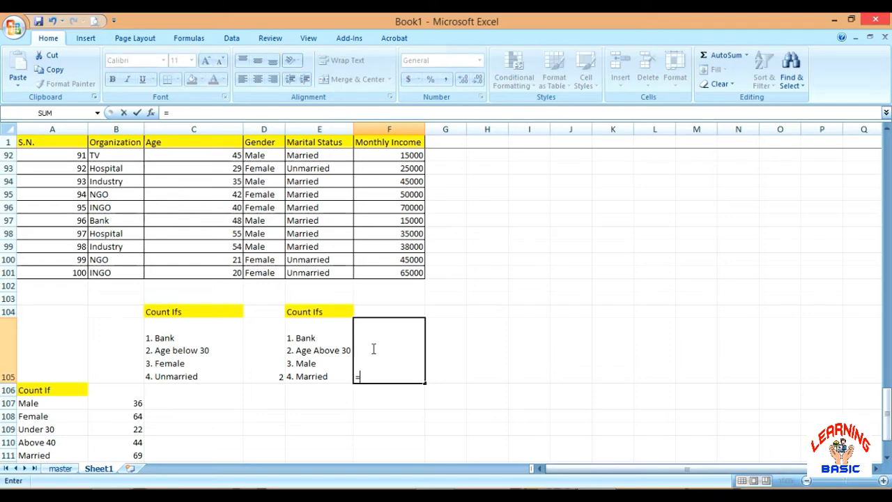
{"action": "type", "text": "count"}
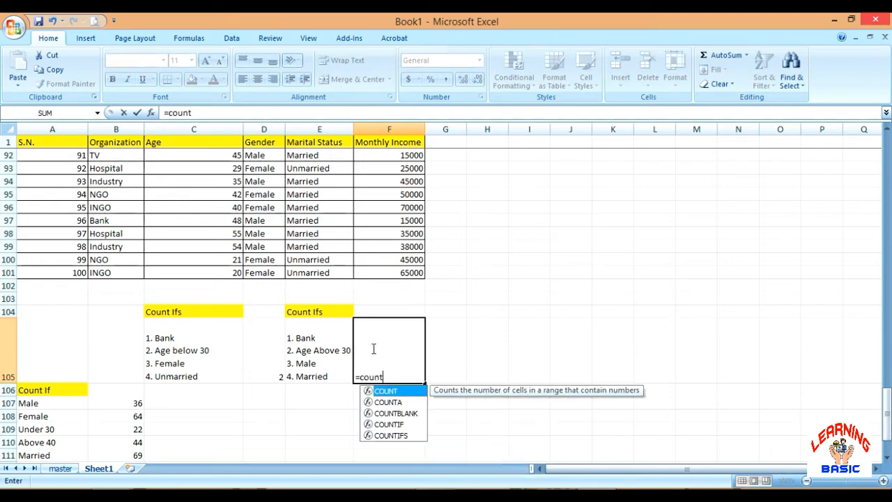
{"action": "type", "text": "ifs("}
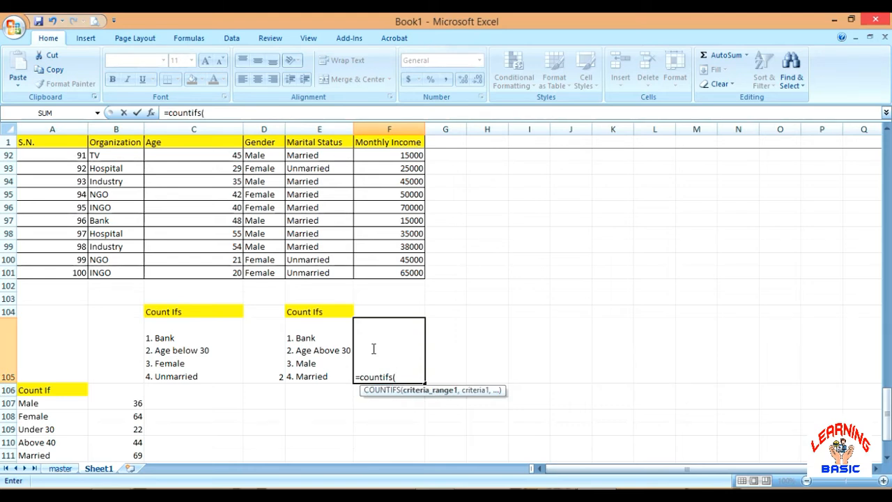
{"action": "type", "text": "b2:b101"}
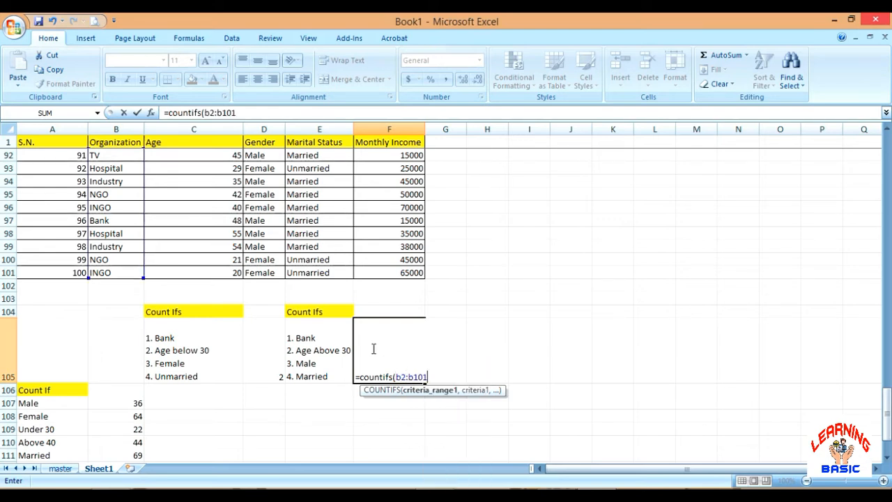
{"action": "type", "text": ",\""}
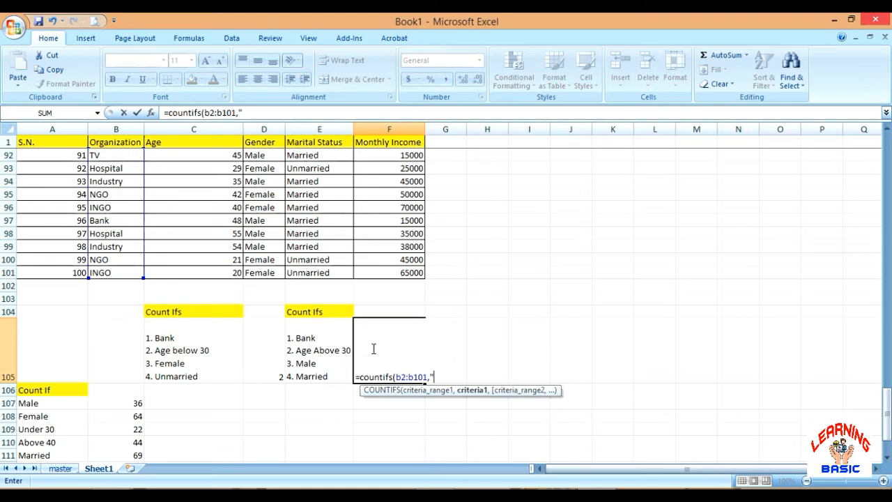
{"action": "type", "text": "bank\","}
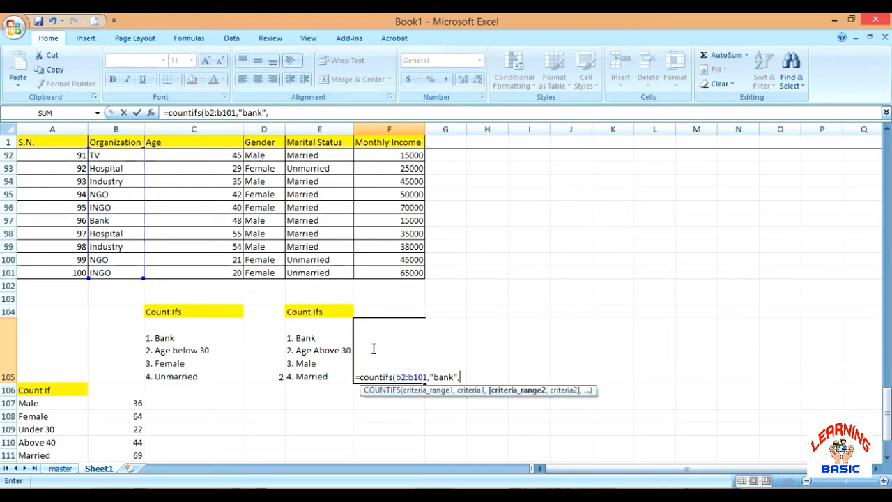
Add the age range c2:c101 with the criterion ">30" to the COUNTIFS formula in F105.
{"action": "type", "text": "c2:c101"}
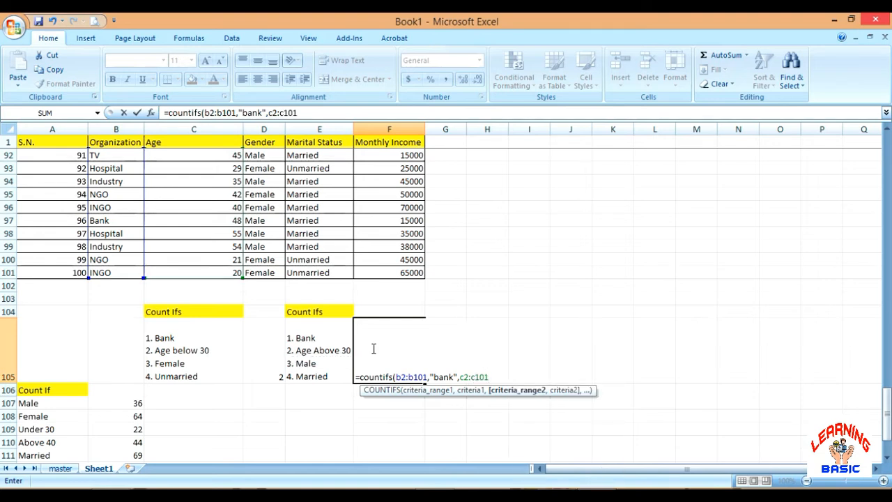
{"action": "type", "text": ","}
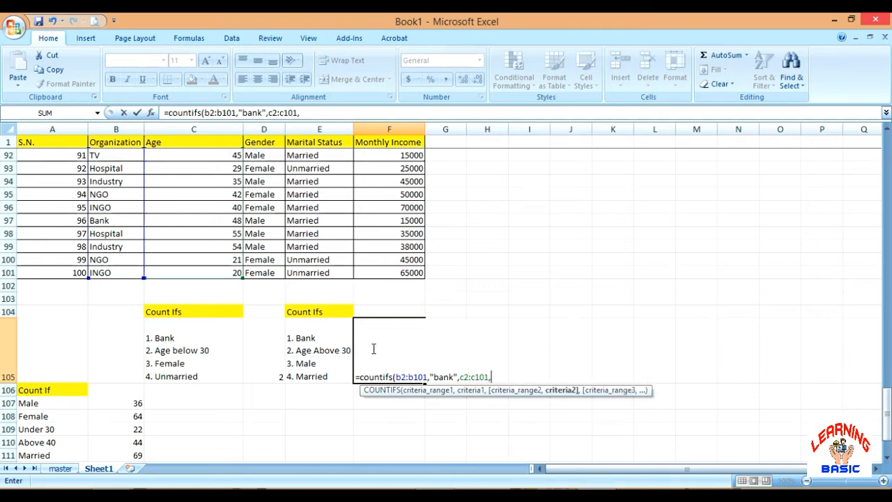
{"action": "type", "text": "\">30\""}
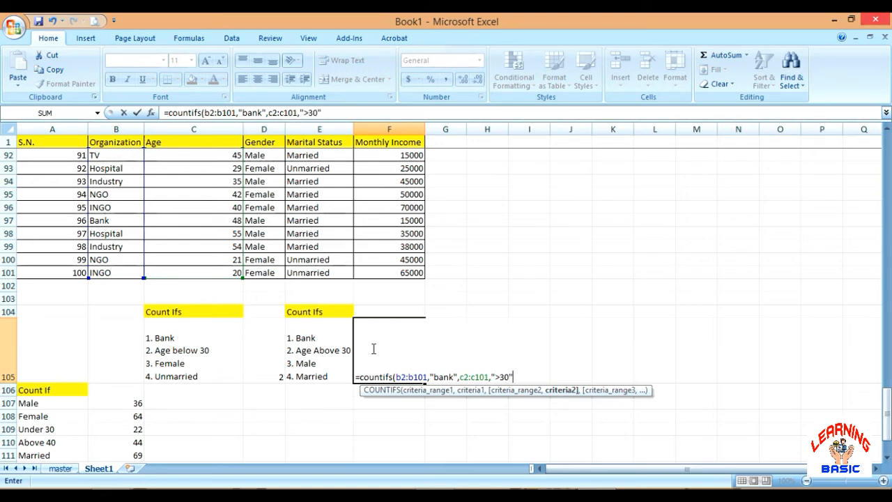
Add the gender range d2:d101 with the criterion "male" to the COUNTIFS formula in F105.
{"action": "type", "text": ","}
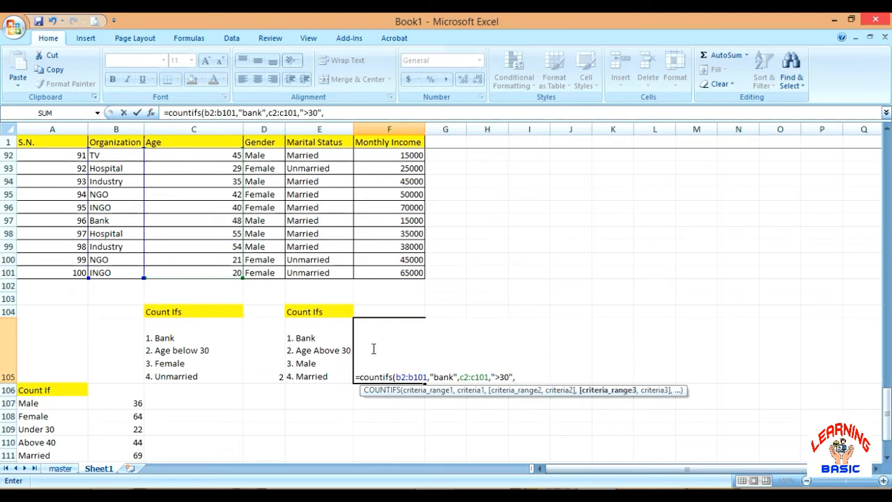
{"action": "type", "text": "d2:d101"}
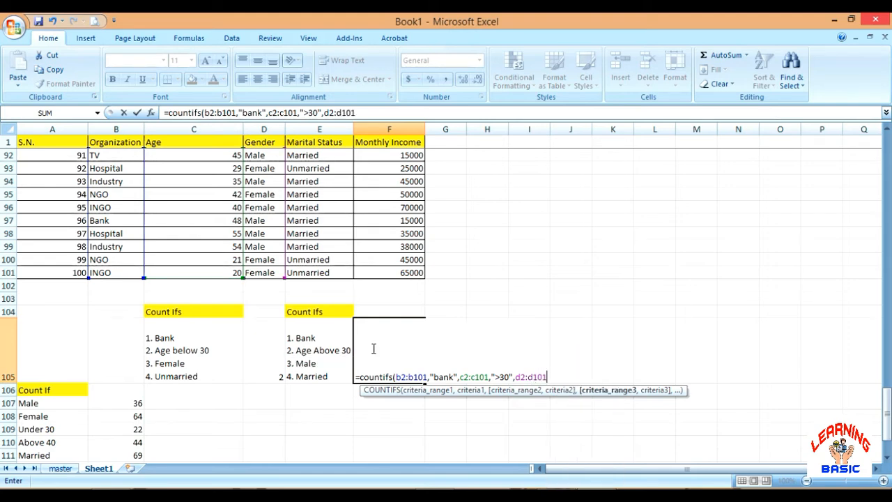
{"action": "type", "text": ","}
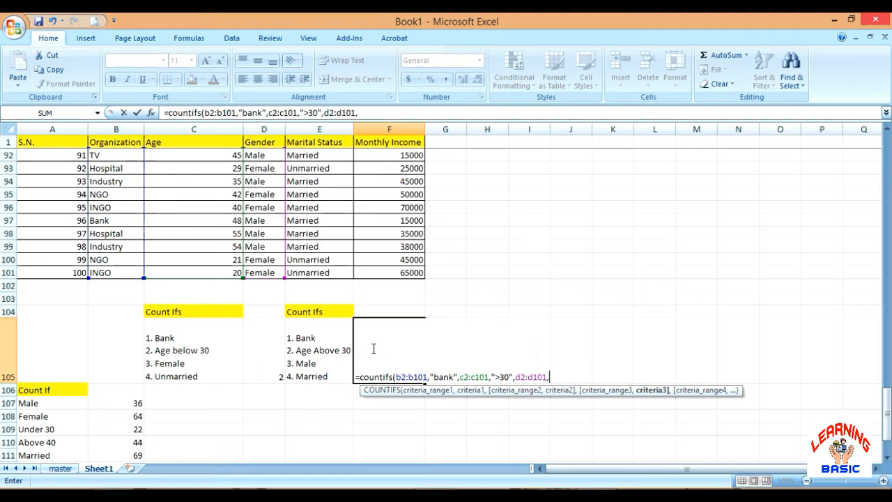
{"action": "type", "text": "\"male"}
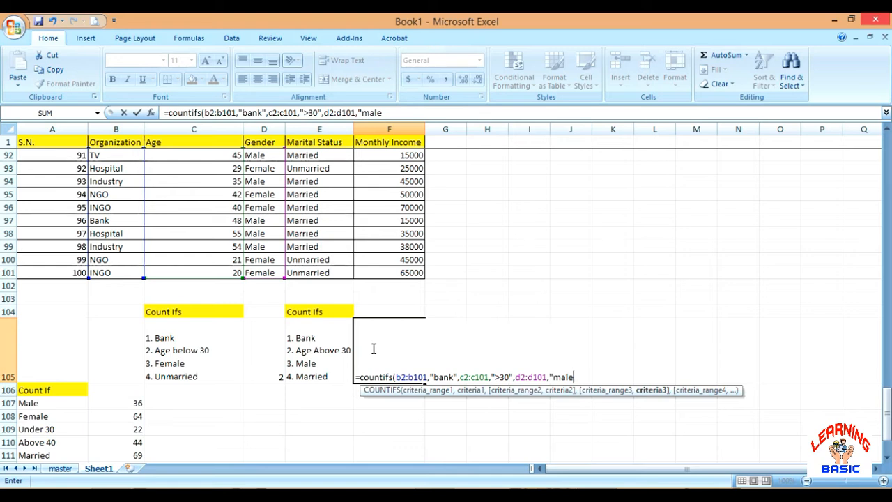
{"action": "type", "text": "\","}
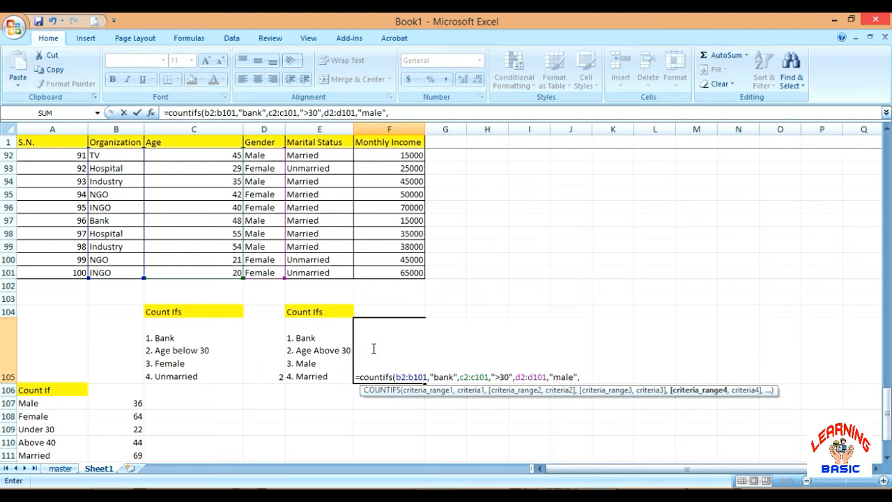
Complete the COUNTIFS formula in F105 with the marital status range e2:e101 and the criterion "married".
{"action": "type", "text": "e2:e101"}
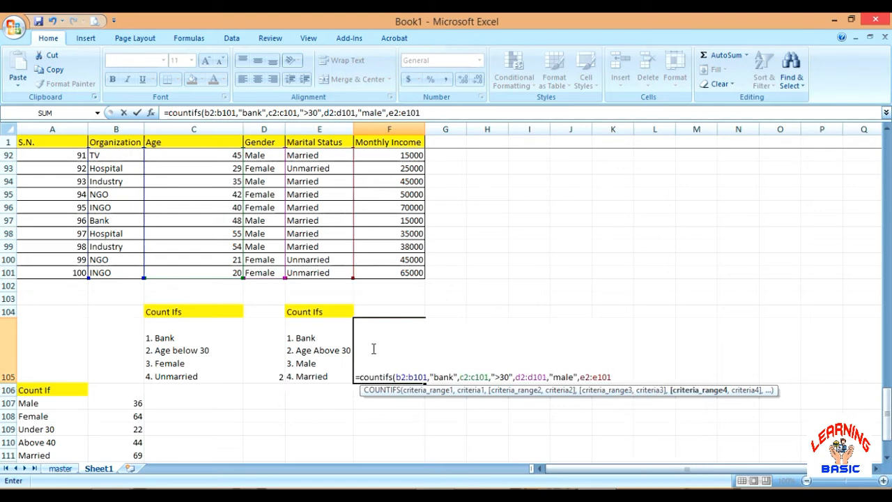
{"action": "type", "text": ","}
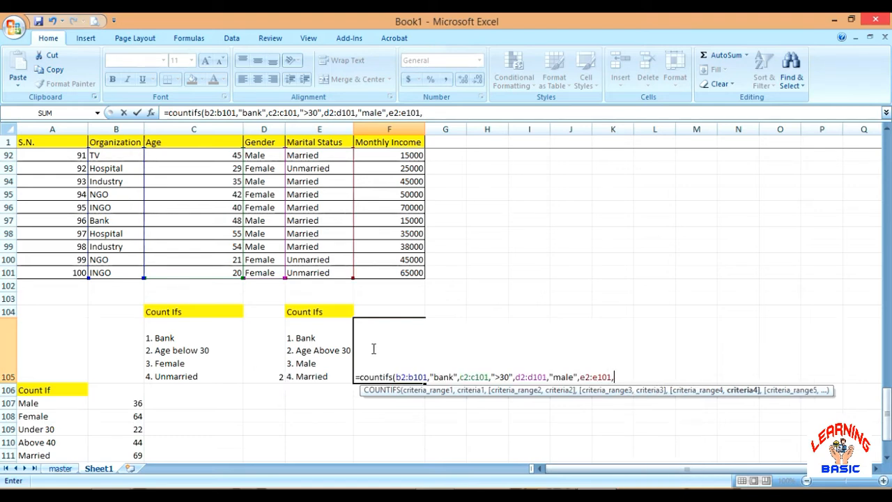
{"action": "type", "text": "\"married\")"}
{"action": "key", "text": "Return"}
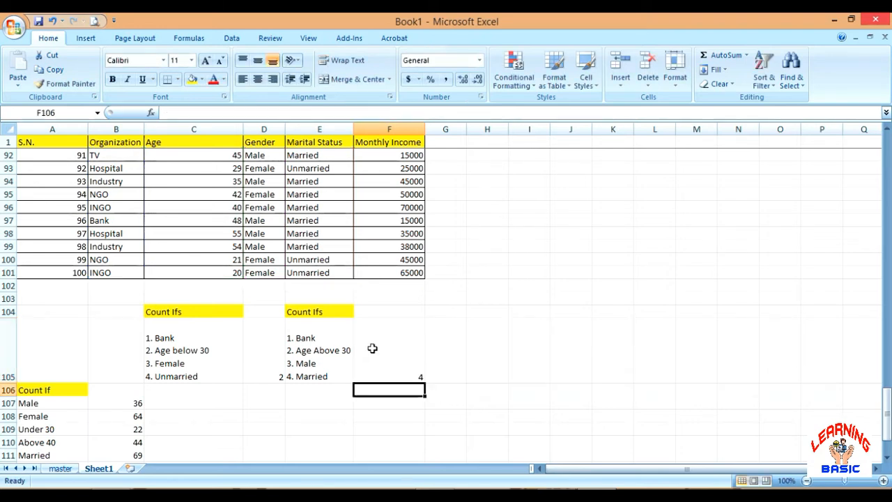
Change the organization criterion in the F105 COUNTIFS formula to "NGO".
{"action": "left_click", "coordinate": [394, 353]}
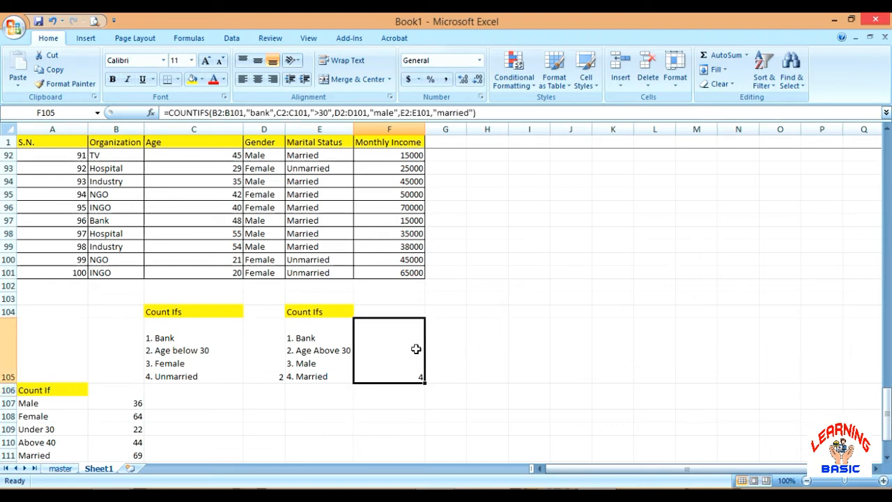
{"action": "left_click", "coordinate": [269, 113]}
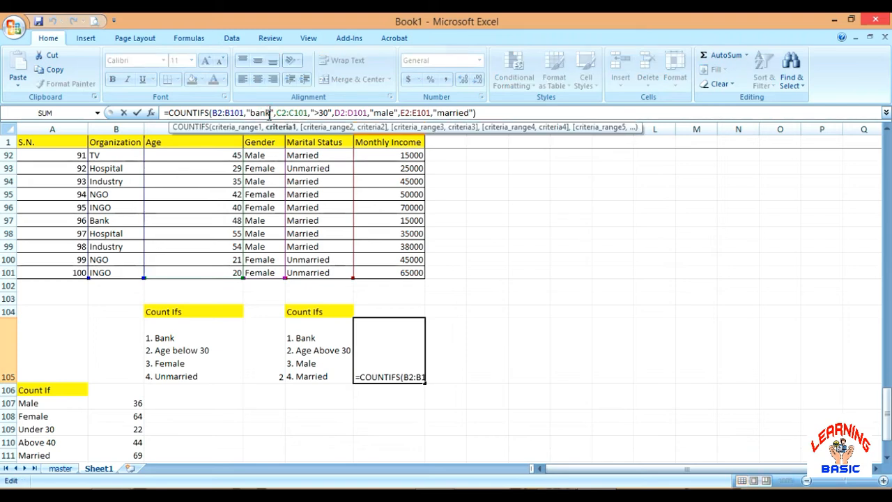
{"action": "key", "text": "BackSpace"}
{"action": "key", "text": "BackSpace"}
{"action": "key", "text": "BackSpace"}
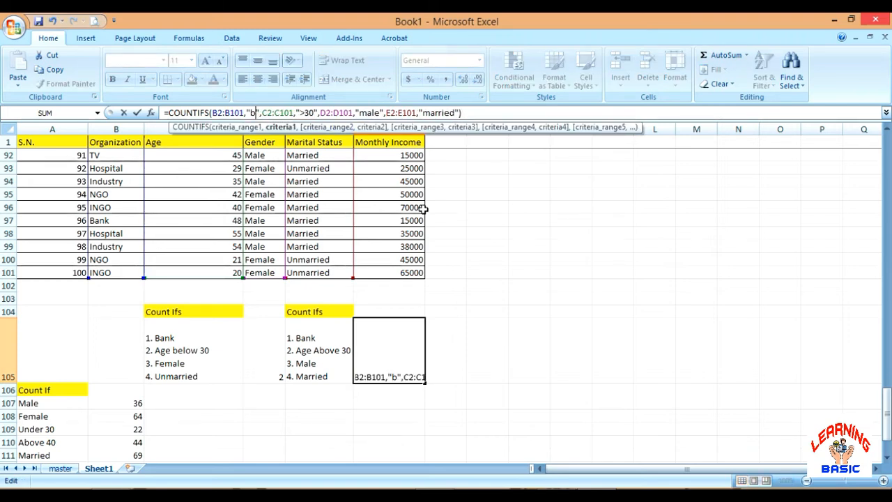
{"action": "key", "text": "BackSpace"}
{"action": "type", "text": "NGO"}
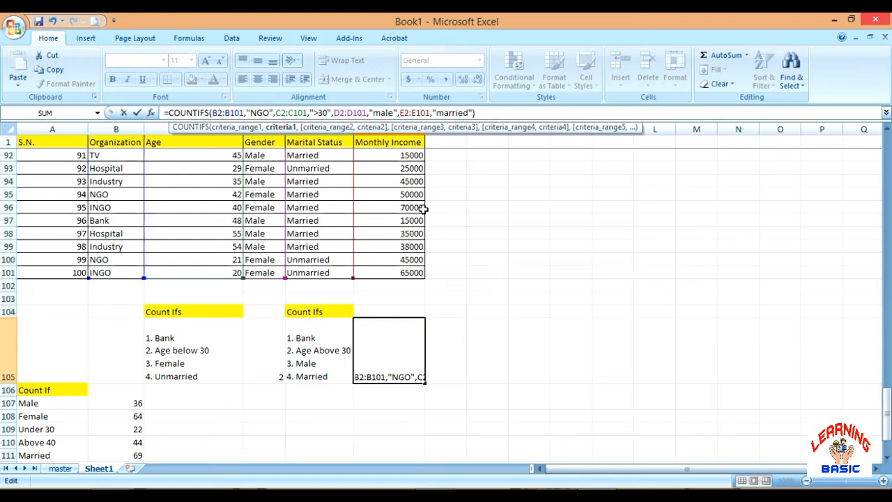
{"action": "key", "text": "Return"}
Set the organization criterion in the F105 COUNTIFS formula back to "bank".
{"action": "left_click", "coordinate": [399, 367]}
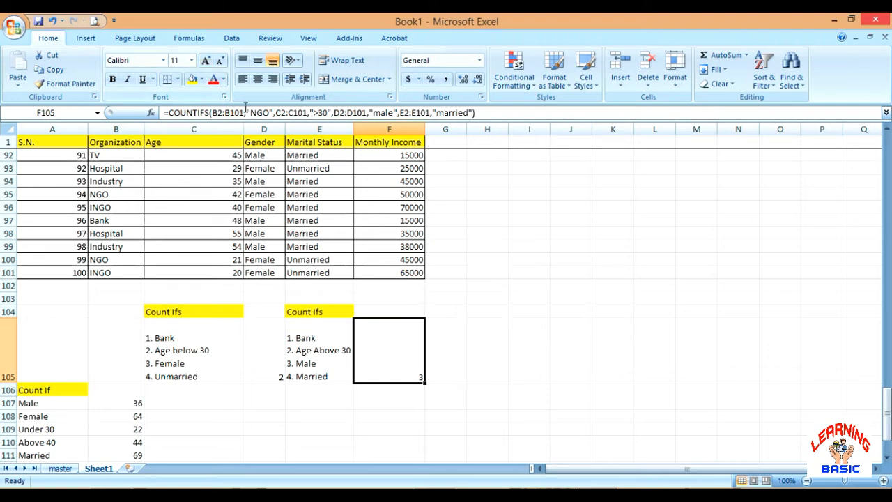
{"action": "left_click", "coordinate": [268, 111]}
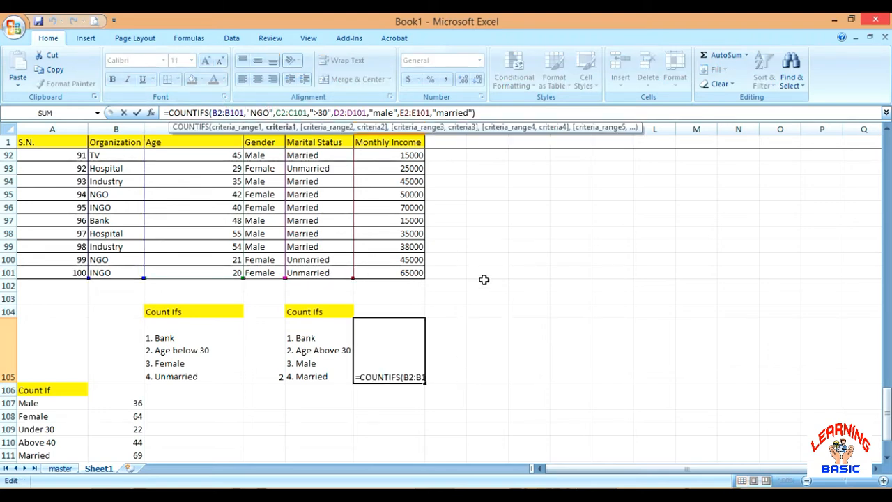
{"action": "key", "text": "BackSpace"}
{"action": "key", "text": "BackSpace"}
{"action": "key", "text": "BackSpace"}
{"action": "type", "text": "bank"}
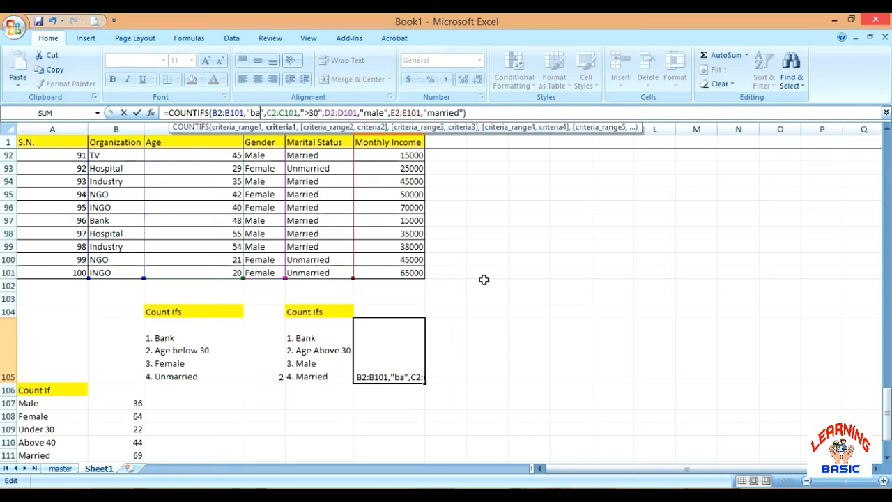
{"action": "key", "text": "Return"}
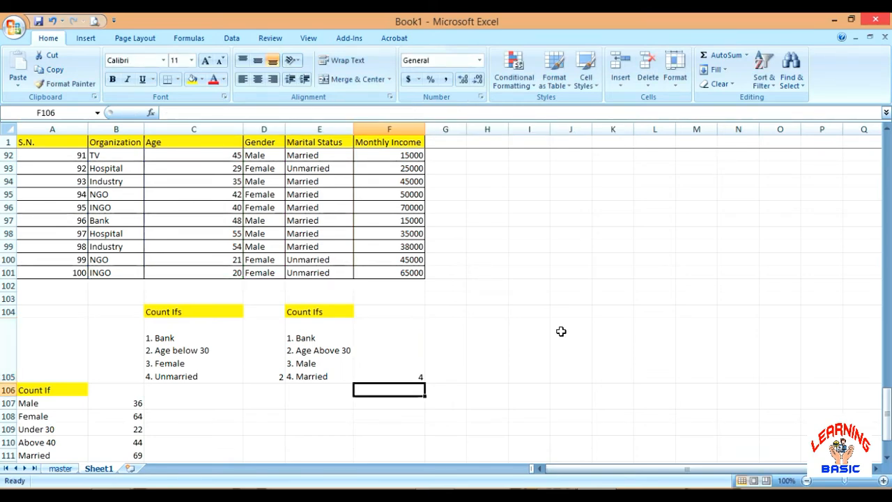
Turn on filtering for the data table's header row, with cell A1 selected as the starting point.
{"action": "left_click", "coordinate": [476, 338]}
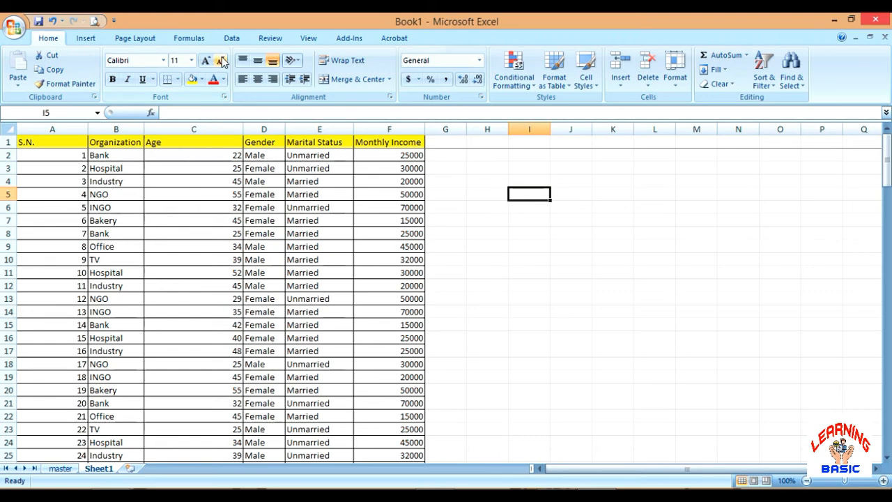
{"action": "left_click", "coordinate": [233, 38]}
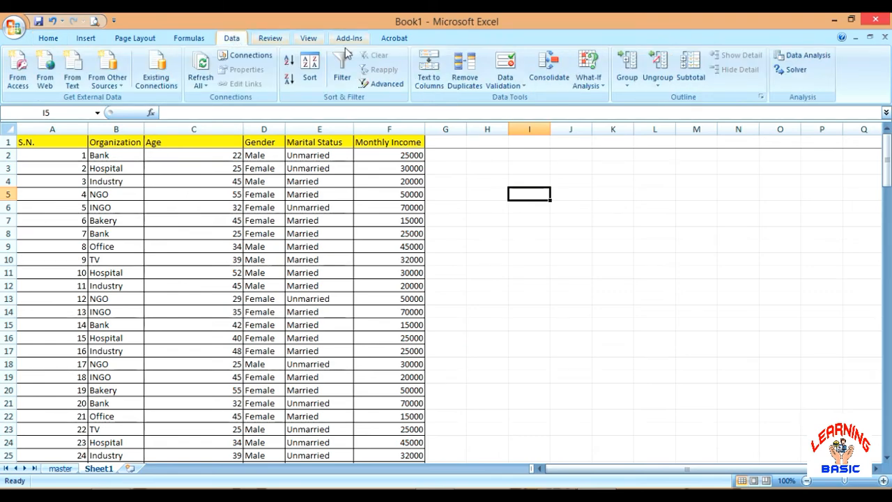
{"action": "left_click", "coordinate": [340, 72]}
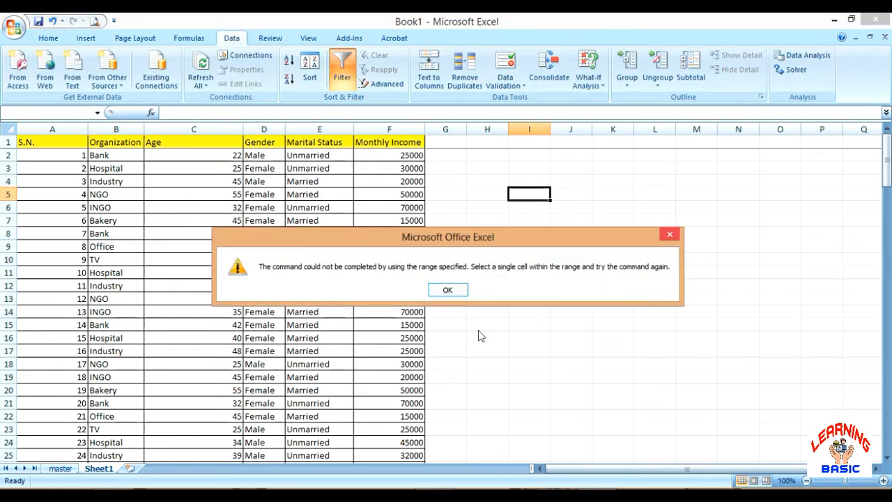
{"action": "left_click", "coordinate": [457, 293]}
{"action": "left_click", "coordinate": [74, 141]}
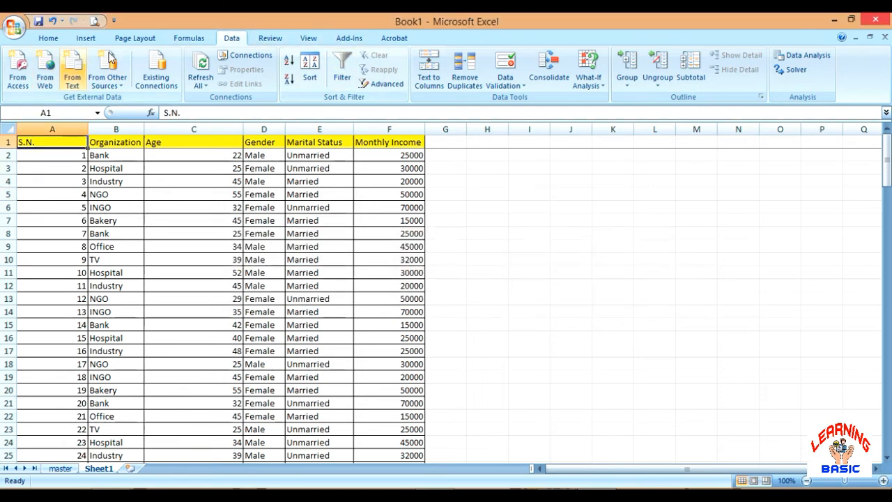
{"action": "left_click", "coordinate": [345, 62]}
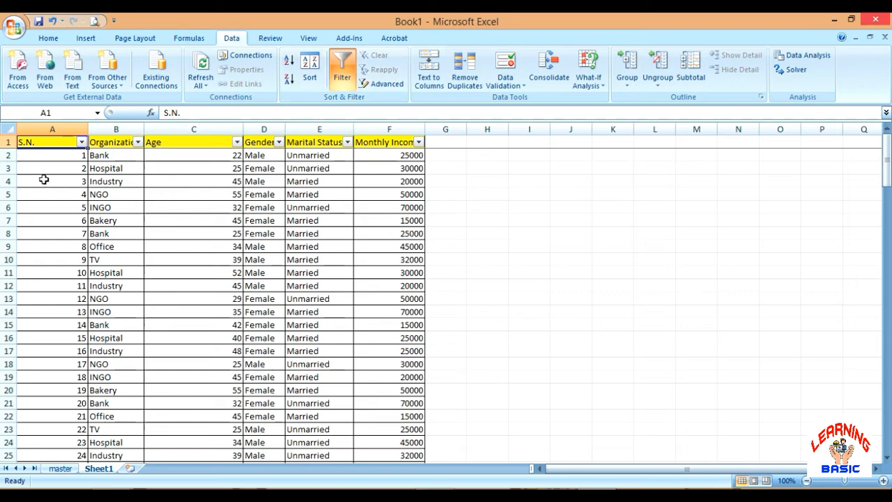
Filter the Gender column so that only the Male records are shown.
{"action": "scroll", "coordinate": [274, 236], "scroll_direction": "down", "scroll_amount": 20}
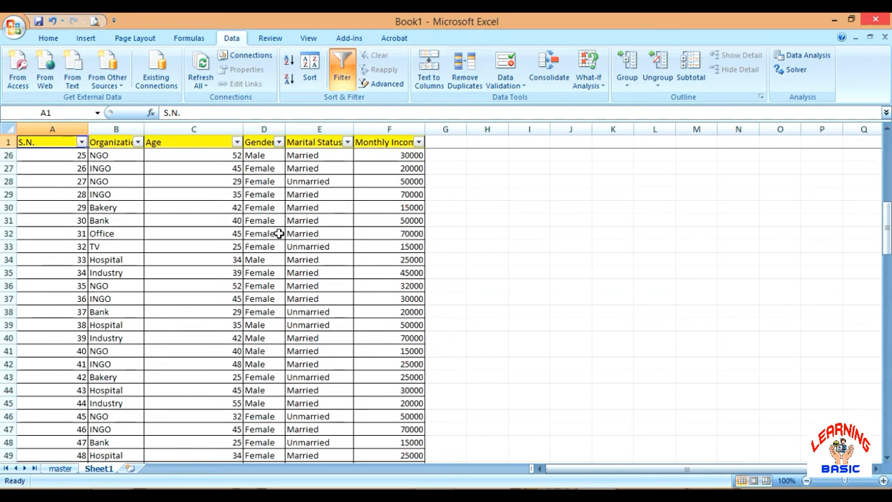
{"action": "scroll", "coordinate": [272, 237], "scroll_direction": "down", "scroll_amount": 12}
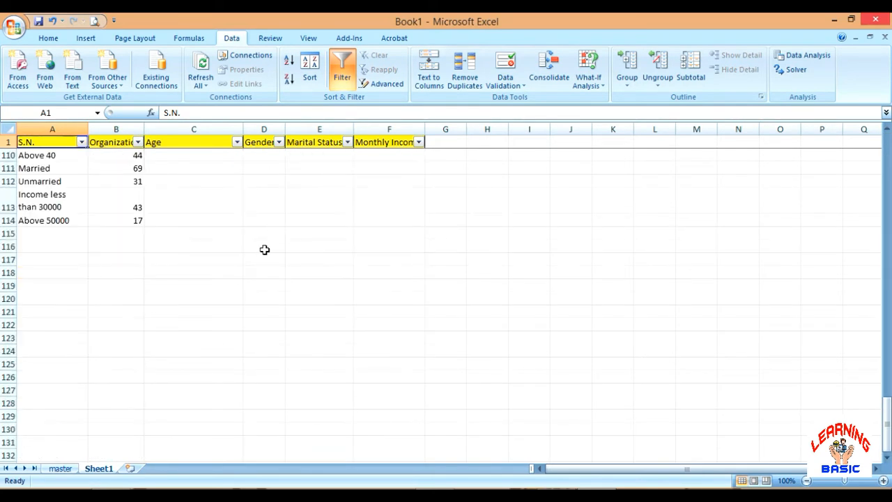
{"action": "scroll", "coordinate": [265, 248], "scroll_direction": "up", "scroll_amount": 3}
{"action": "left_click", "coordinate": [174, 312]}
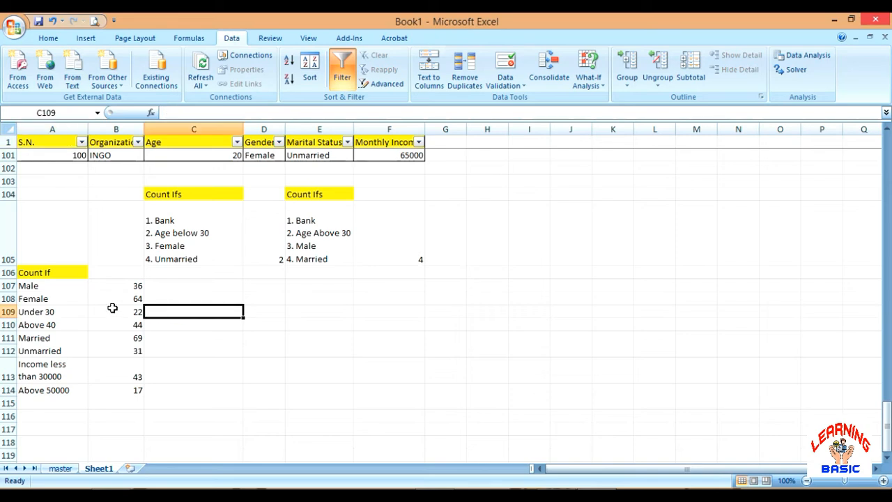
{"action": "left_click", "coordinate": [71, 287]}
{"action": "scroll", "coordinate": [230, 139], "scroll_direction": "up", "scroll_amount": 2}
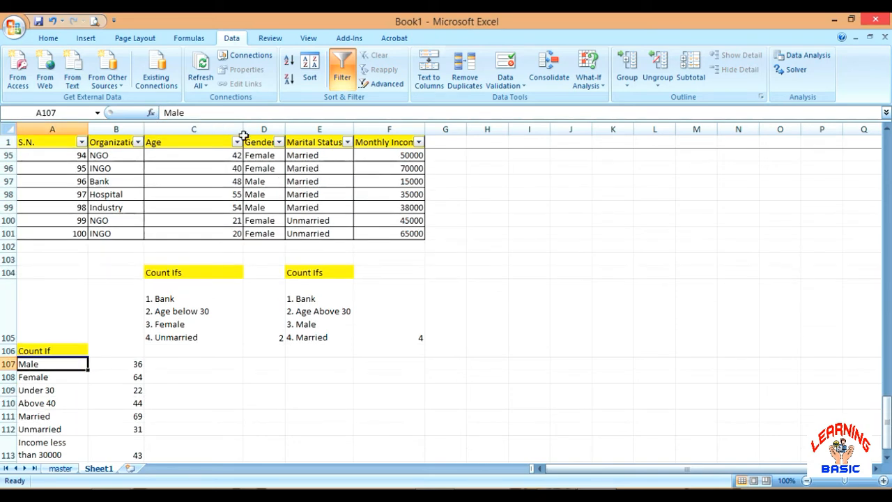
{"action": "left_click", "coordinate": [279, 142]}
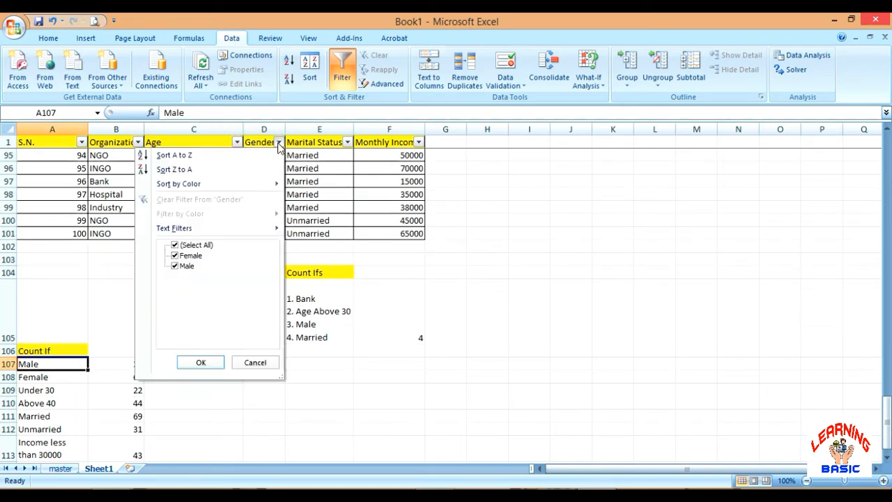
{"action": "left_click", "coordinate": [175, 246]}
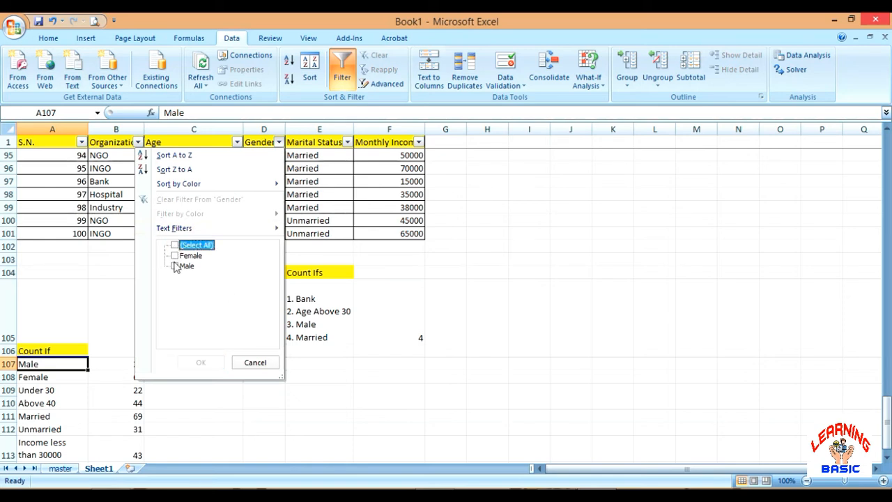
{"action": "left_click", "coordinate": [175, 265]}
{"action": "left_click", "coordinate": [194, 363]}
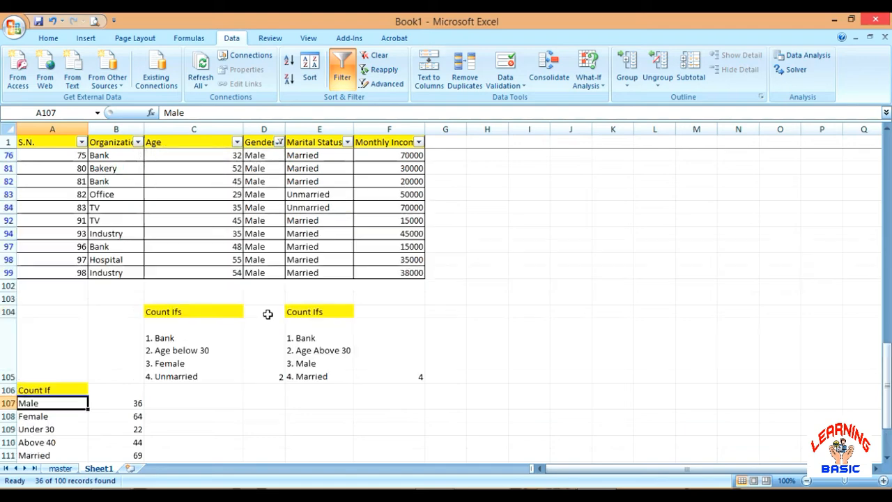
Select the filtered Gender entries from D2 down to the last record and check their count.
{"action": "scroll", "coordinate": [267, 315], "scroll_direction": "up", "scroll_amount": 9}
{"action": "left_click", "coordinate": [254, 207]}
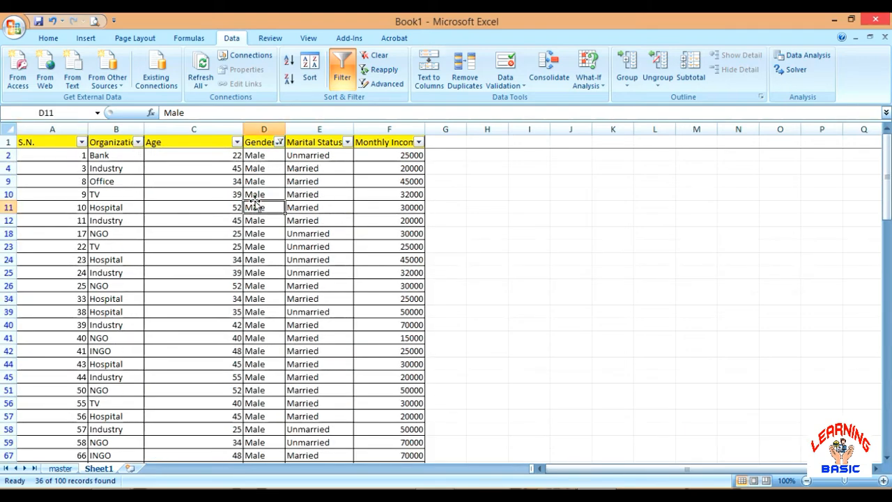
{"action": "scroll", "coordinate": [255, 187], "scroll_direction": "down", "scroll_amount": 9}
{"action": "scroll", "coordinate": [255, 187], "scroll_direction": "up", "scroll_amount": 9}
{"action": "left_click", "coordinate": [258, 155]}
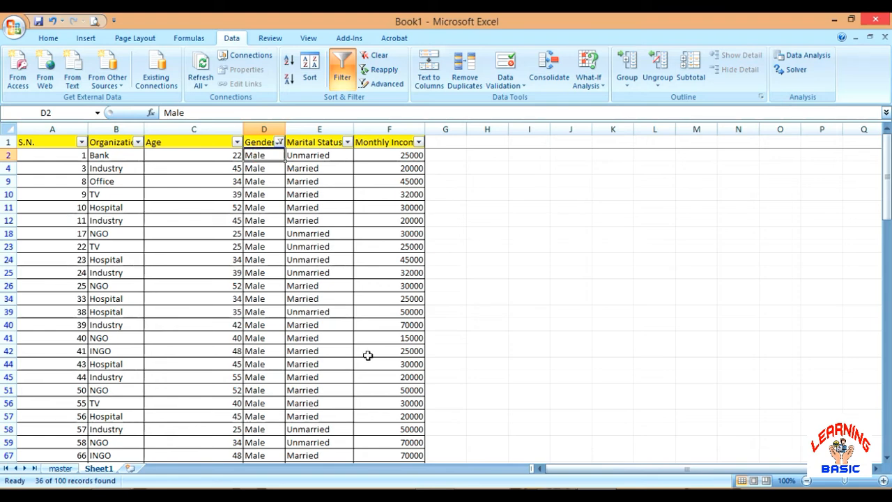
{"action": "key", "text": "ctrl+shift+Down"}
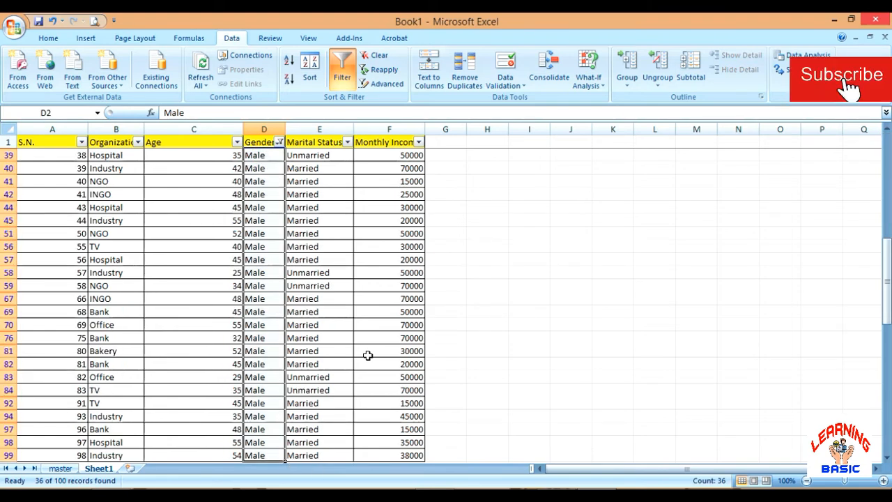
{"action": "left_click", "coordinate": [534, 483]}
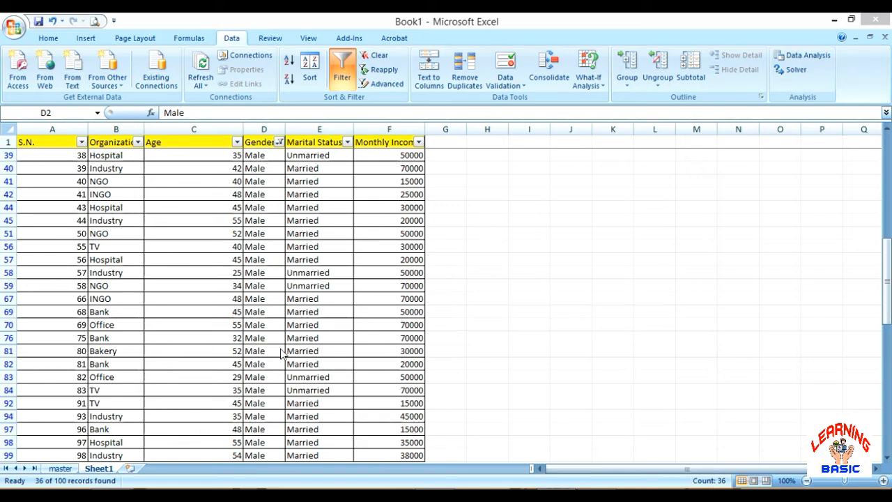
Compare the Male COUNTIF result in B107 with the count of the filtered records.
{"action": "scroll", "coordinate": [392, 317], "scroll_direction": "down", "scroll_amount": 8}
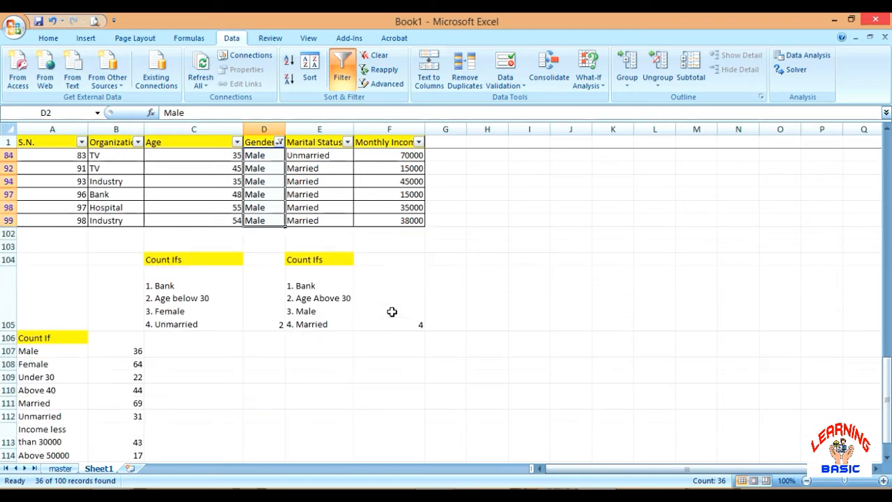
{"action": "left_click", "coordinate": [136, 273]}
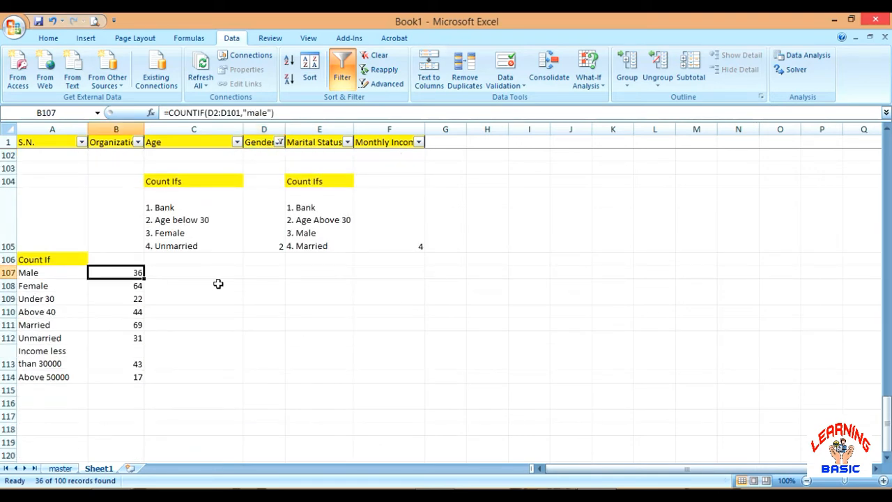
{"action": "scroll", "coordinate": [218, 283], "scroll_direction": "up", "scroll_amount": 6}
{"action": "scroll", "coordinate": [219, 283], "scroll_direction": "down", "scroll_amount": 7}
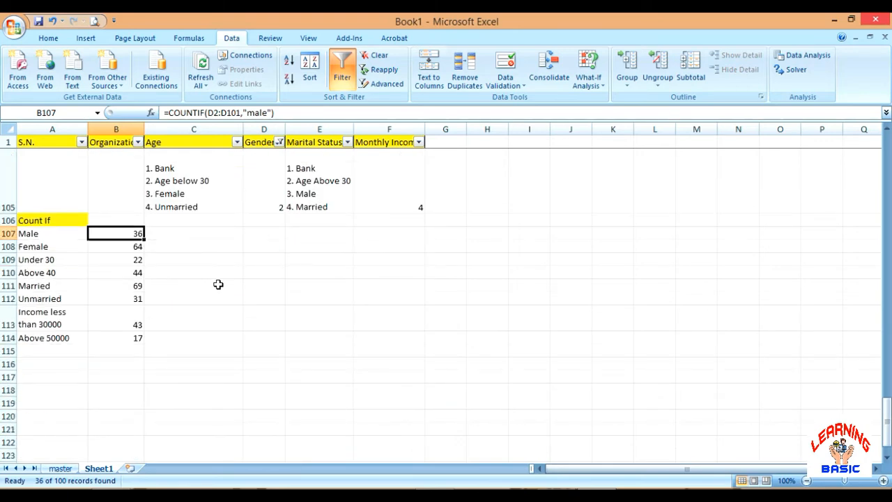
Change the Gender column's filter so that only the Female records are shown.
{"action": "scroll", "coordinate": [218, 284], "scroll_direction": "up", "scroll_amount": 5}
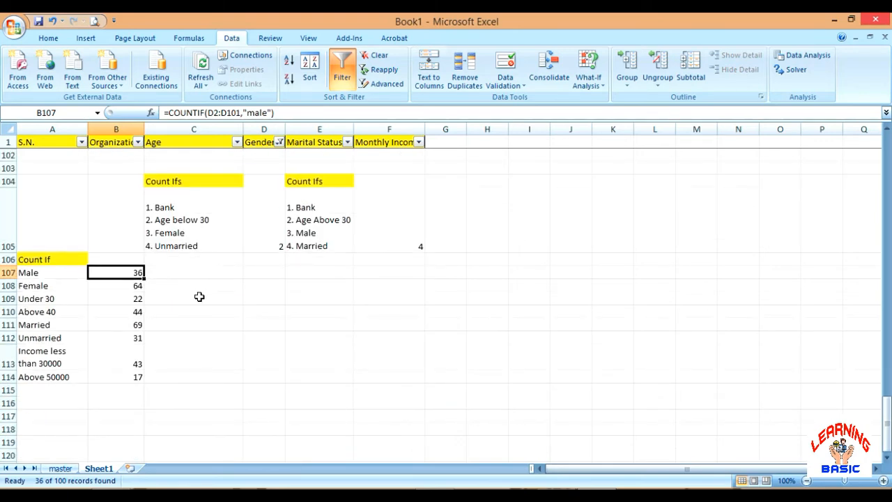
{"action": "left_click", "coordinate": [283, 143]}
{"action": "key", "text": "Escape"}
{"action": "left_click", "coordinate": [279, 142]}
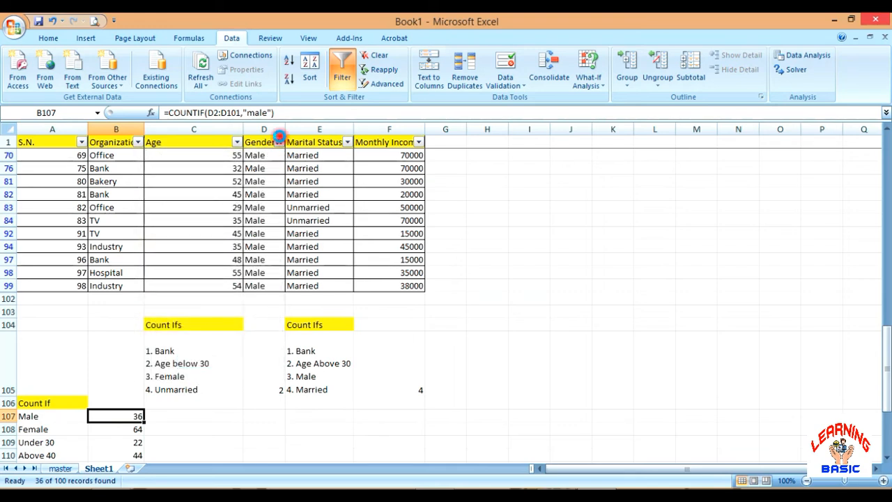
{"action": "left_click", "coordinate": [175, 265]}
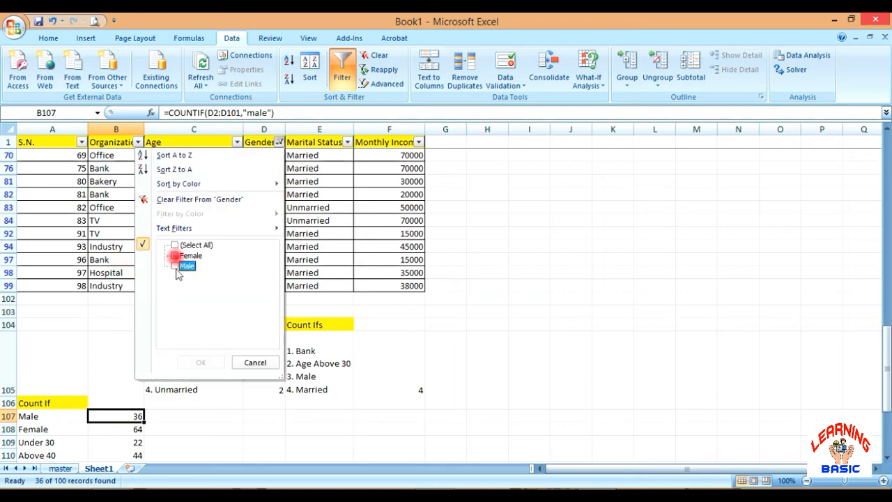
{"action": "left_click", "coordinate": [175, 255]}
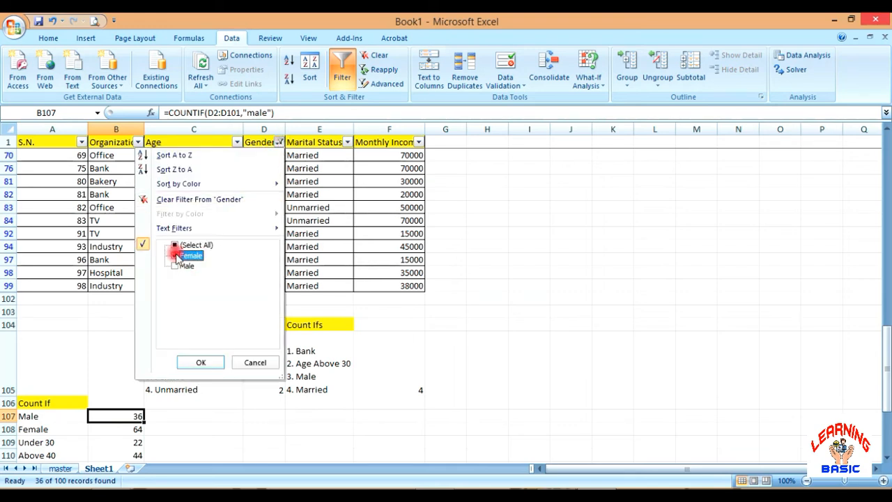
{"action": "left_click", "coordinate": [202, 363]}
{"action": "left_click", "coordinate": [262, 416]}
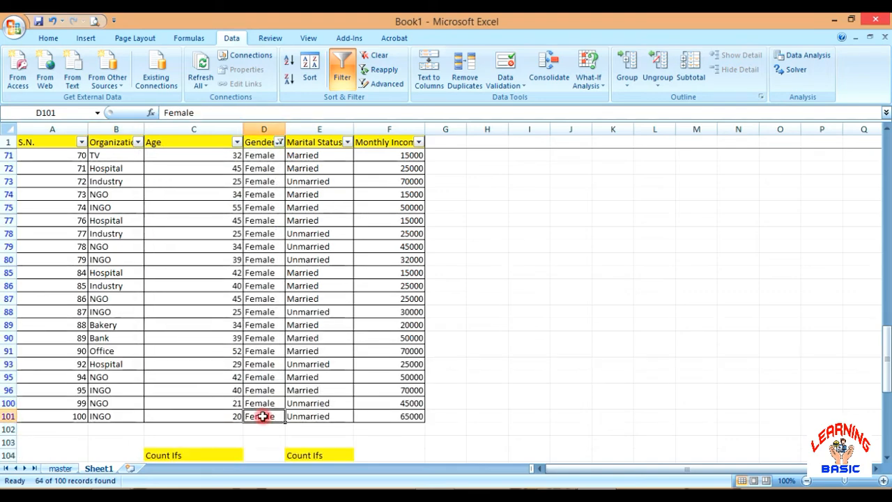
{"action": "key", "text": "ctrl+shift+Up"}
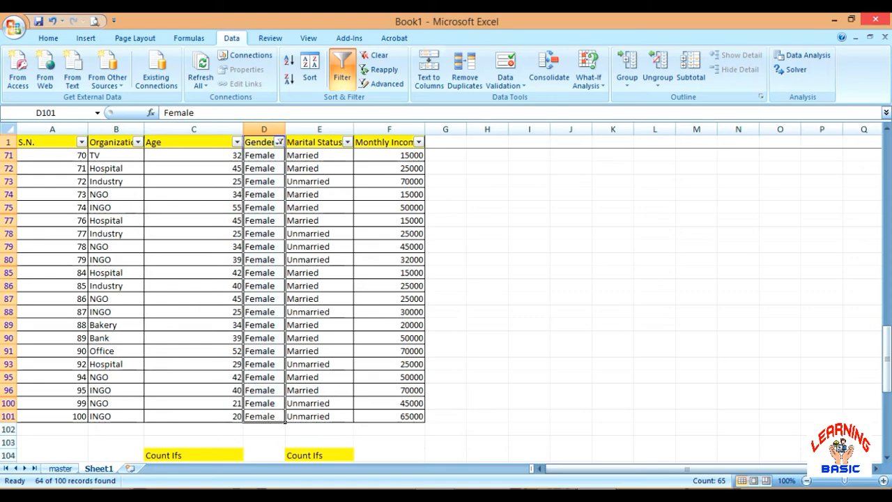
{"action": "left_click", "coordinate": [116, 429]}
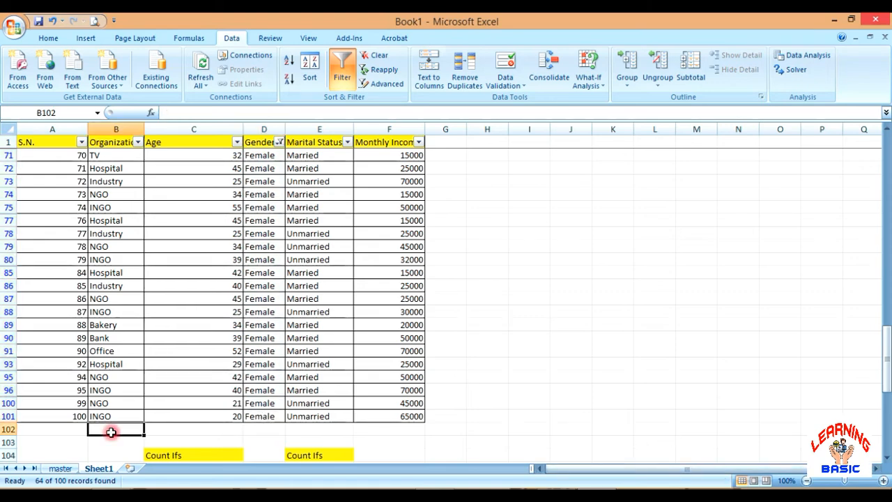
{"action": "scroll", "coordinate": [112, 425], "scroll_direction": "down", "scroll_amount": 5}
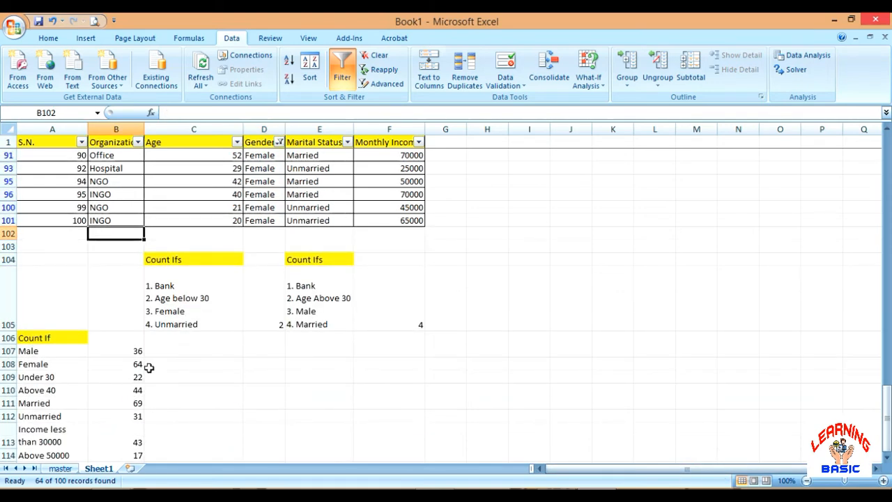
Select the filtered Gender entries from D3 down to the last record and check their count.
{"action": "scroll", "coordinate": [148, 366], "scroll_direction": "up", "scroll_amount": 15}
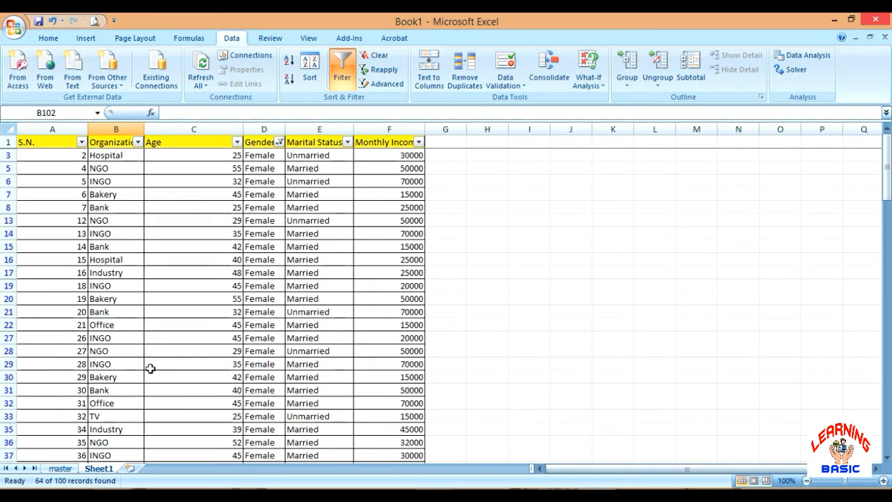
{"action": "left_click", "coordinate": [258, 154]}
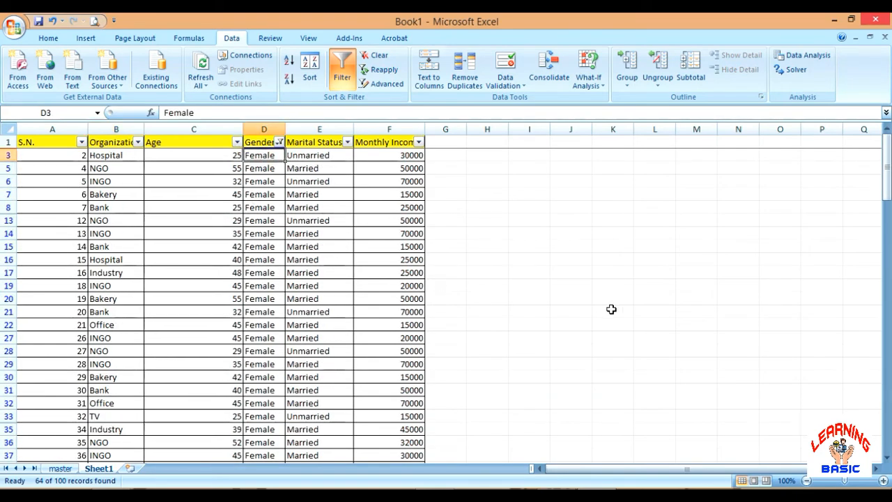
{"action": "key", "text": "ctrl+shift+Down"}
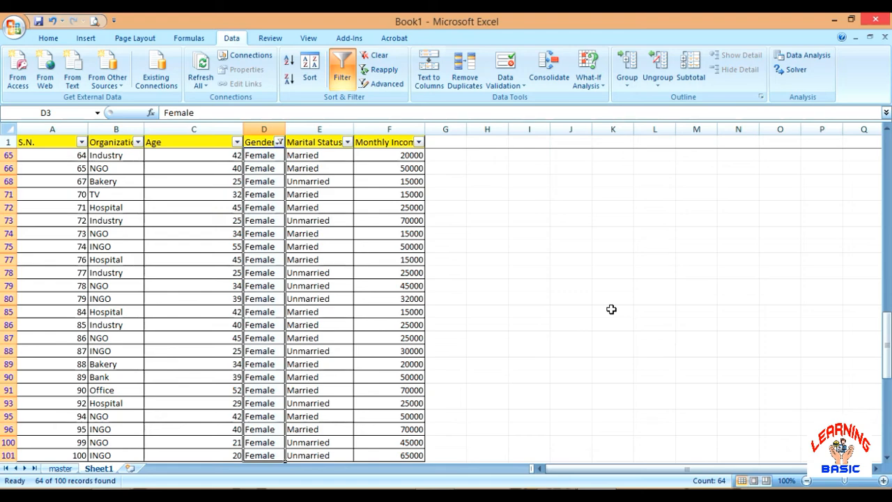
Compare the Female COUNTIF result in B108 with the count of the filtered records.
{"action": "scroll", "coordinate": [438, 329], "scroll_direction": "down", "scroll_amount": 5}
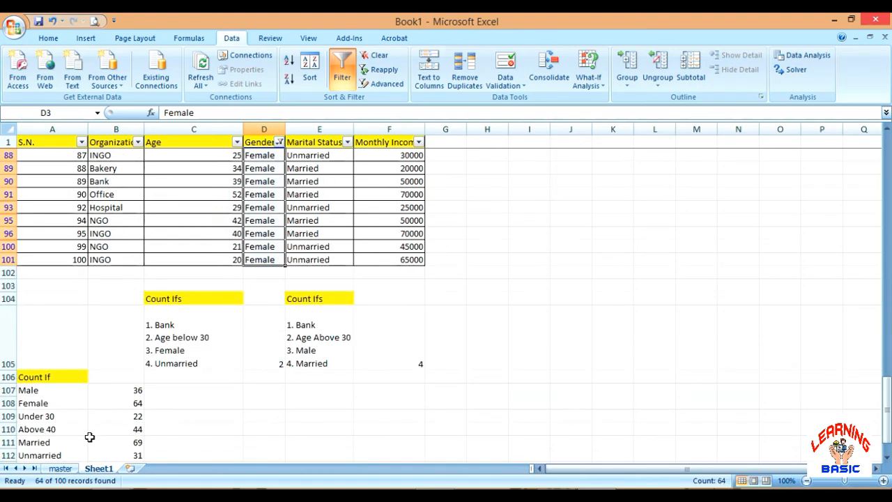
{"action": "left_click", "coordinate": [123, 403]}
{"action": "scroll", "coordinate": [234, 372], "scroll_direction": "down", "scroll_amount": 3}
{"action": "scroll", "coordinate": [235, 372], "scroll_direction": "up", "scroll_amount": 7}
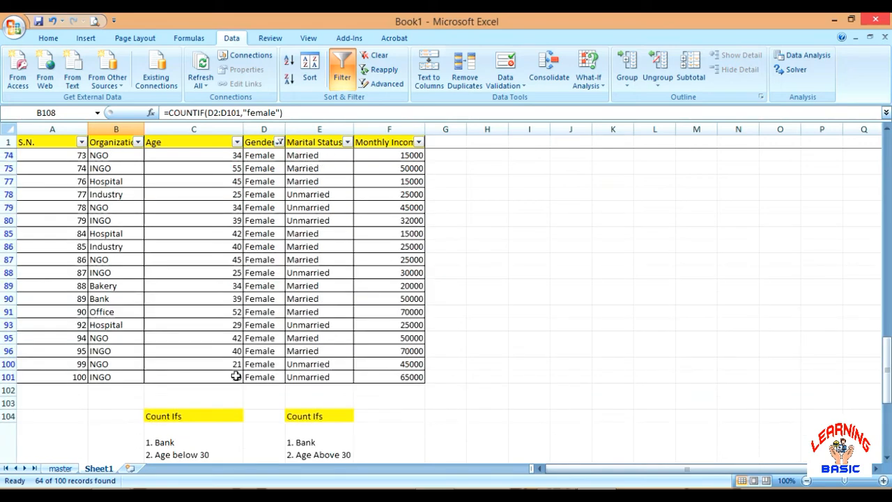
{"action": "scroll", "coordinate": [236, 376], "scroll_direction": "down", "scroll_amount": 6}
Clear the Gender filter and turn off filtering for the data table.
{"action": "left_click", "coordinate": [374, 55]}
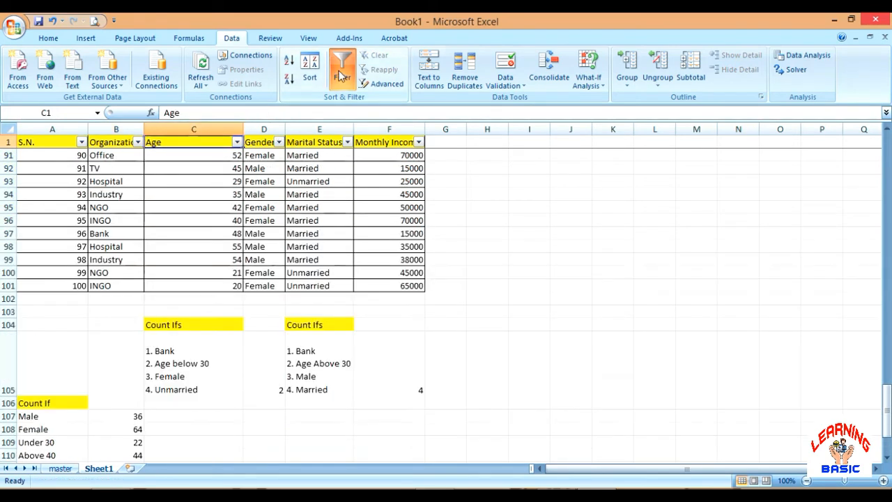
{"action": "left_click", "coordinate": [342, 70]}
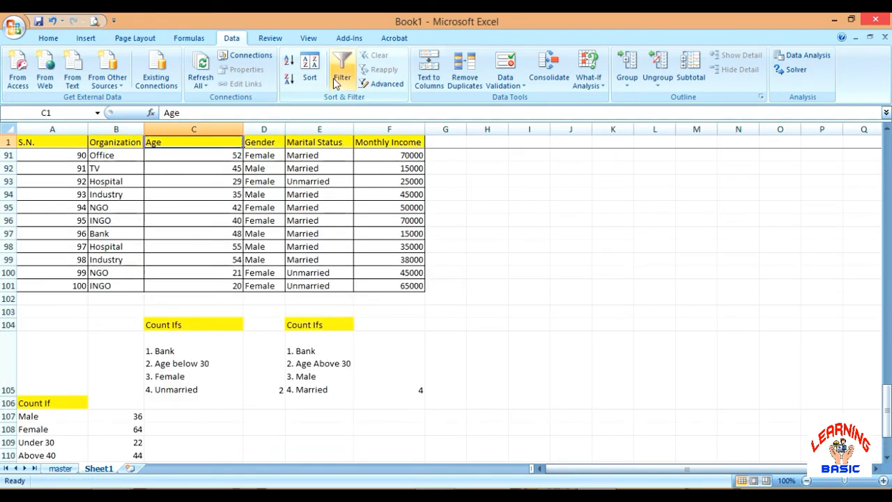
{"action": "scroll", "coordinate": [306, 167], "scroll_direction": "up", "scroll_amount": 14}
{"action": "scroll", "coordinate": [307, 167], "scroll_direction": "up", "scroll_amount": 16}
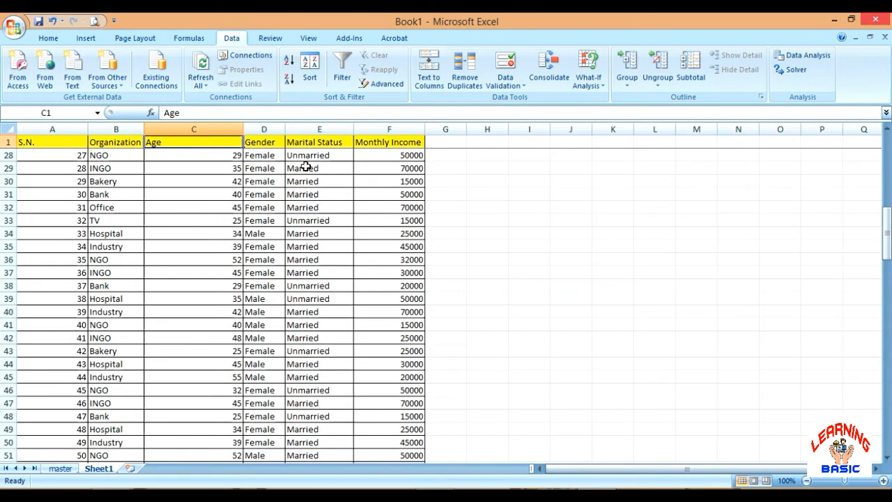
{"action": "scroll", "coordinate": [307, 167], "scroll_direction": "down", "scroll_amount": 7}
{"action": "scroll", "coordinate": [307, 167], "scroll_direction": "down", "scroll_amount": 20}
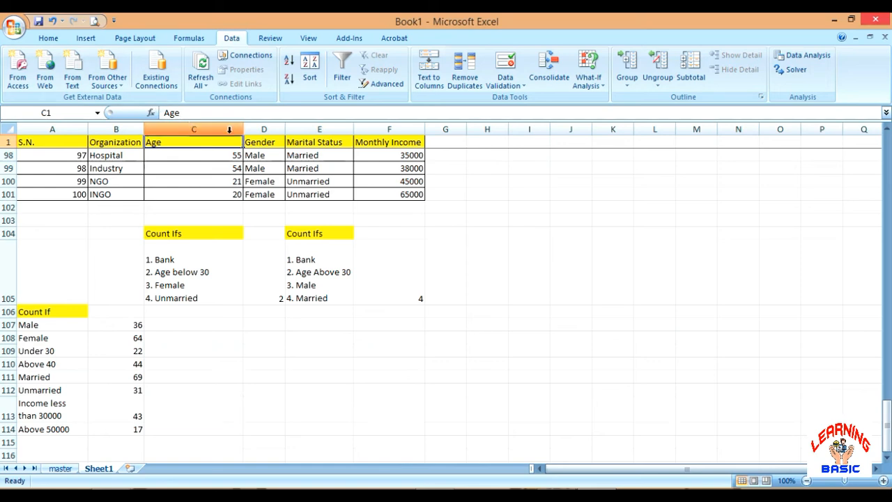
Turn filtering back on for the header row and filter the Organization column to show only Bank.
{"action": "left_click", "coordinate": [342, 70]}
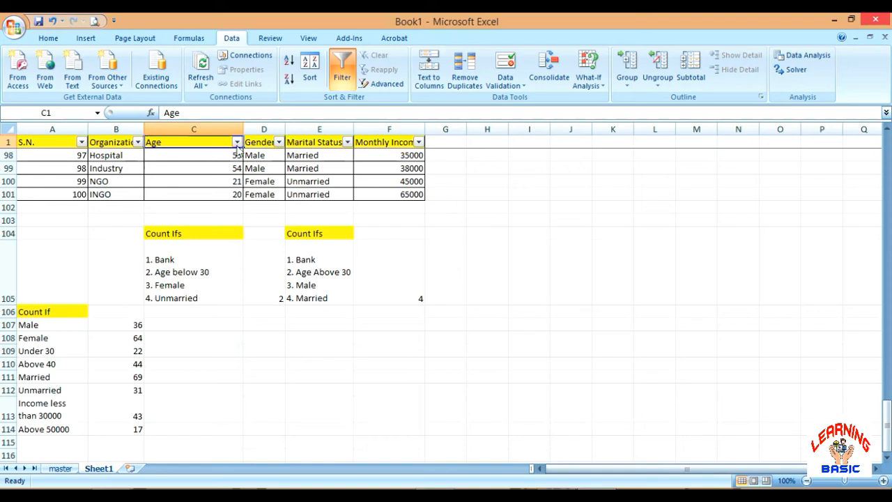
{"action": "left_click", "coordinate": [137, 143]}
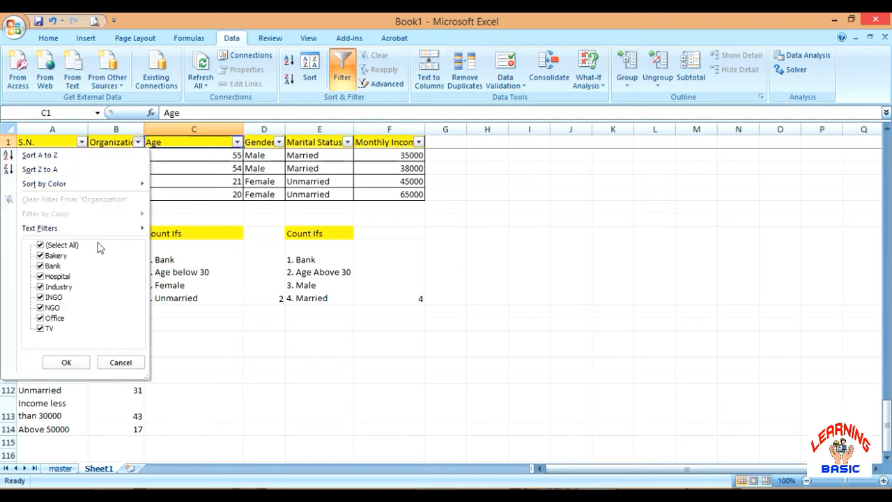
{"action": "left_click", "coordinate": [41, 244]}
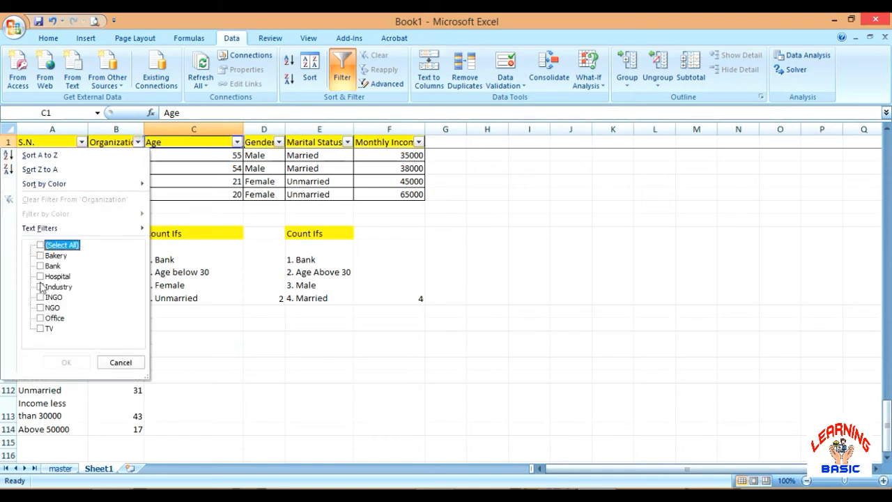
{"action": "left_click", "coordinate": [40, 265]}
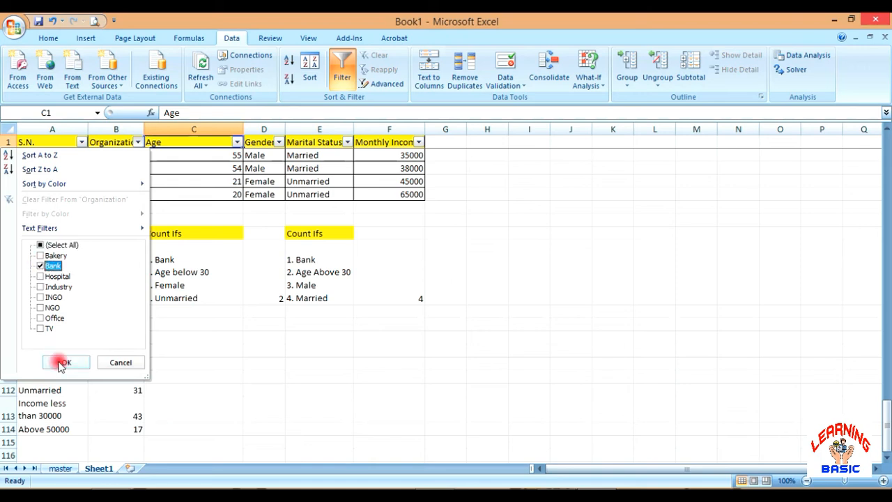
{"action": "left_click", "coordinate": [64, 361]}
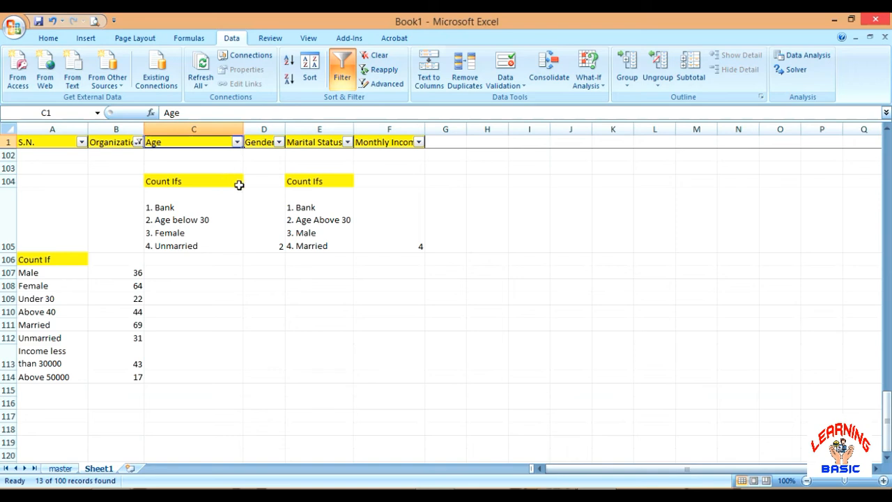
Apply a number filter to the Age column that keeps only values less than 30.
{"action": "left_click", "coordinate": [237, 142]}
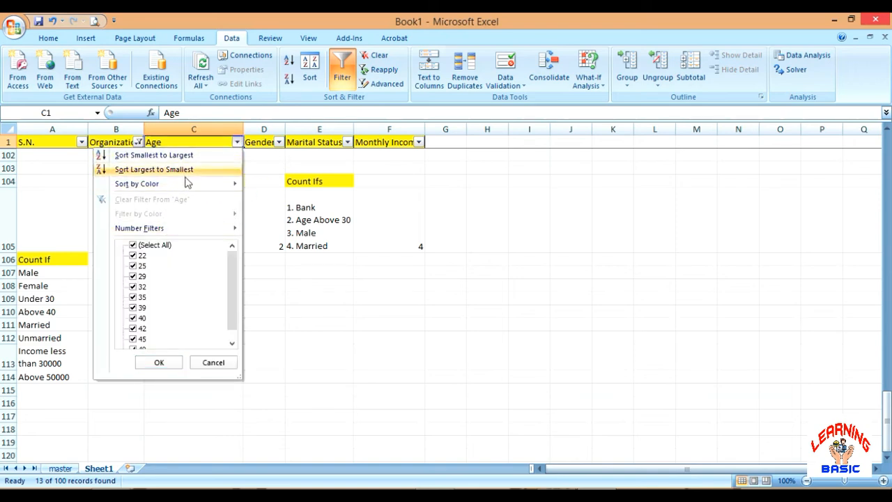
{"action": "mouse_move", "coordinate": [187, 189]}
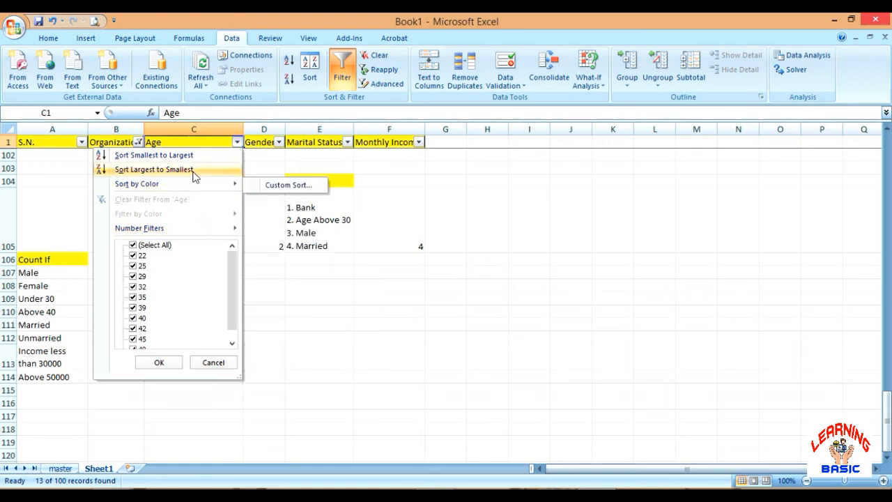
{"action": "mouse_move", "coordinate": [197, 226]}
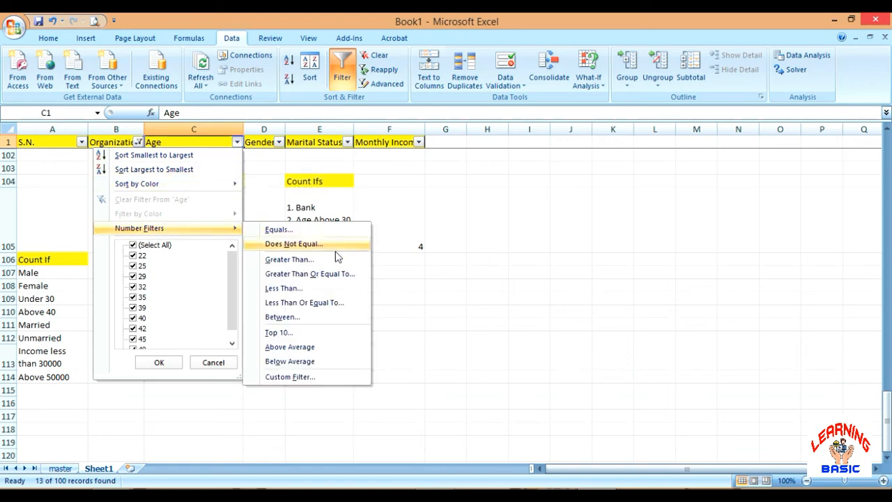
{"action": "left_click", "coordinate": [317, 290]}
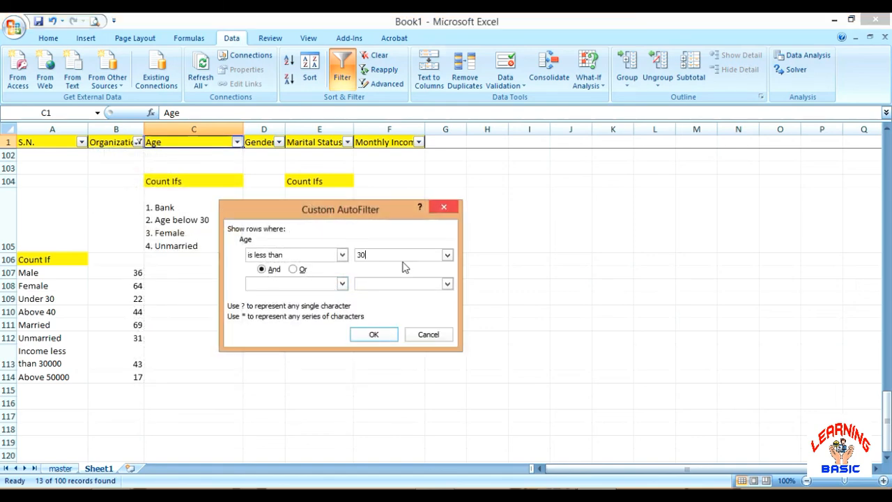
{"action": "left_click", "coordinate": [374, 334]}
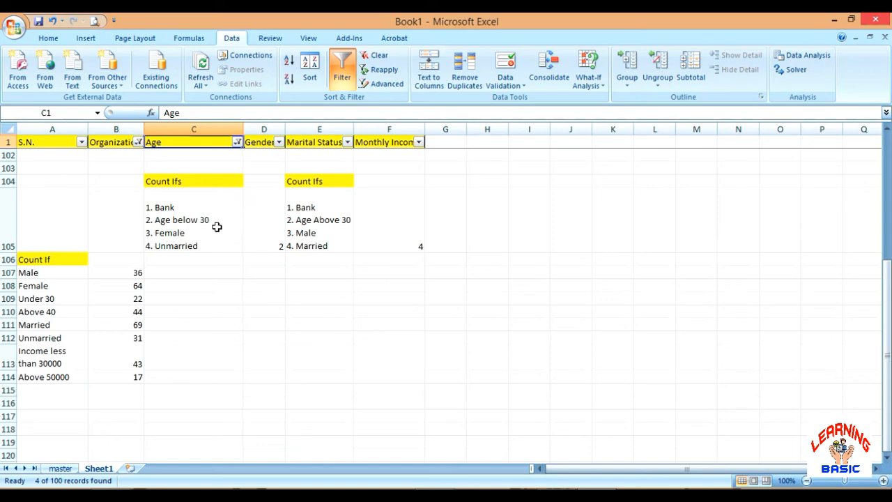
Narrow the Bank records under age 30 further by filtering the Gender column to Female only.
{"action": "left_click", "coordinate": [278, 142]}
{"action": "left_click", "coordinate": [175, 265]}
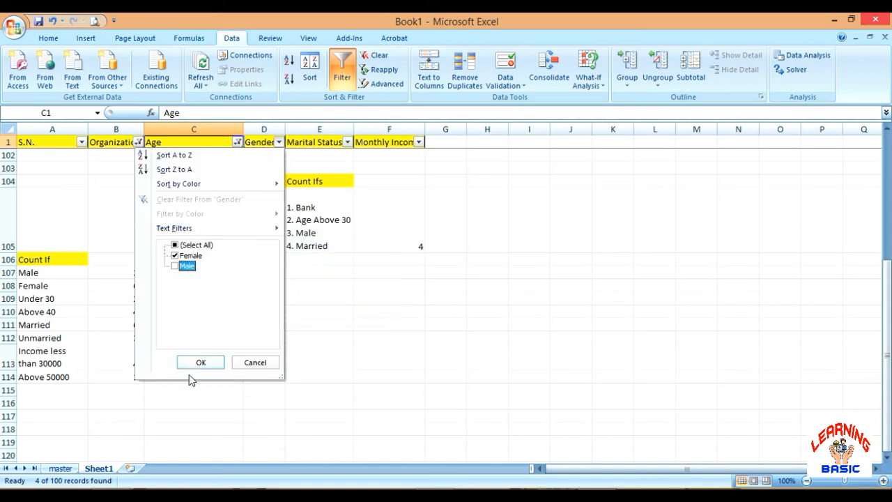
{"action": "left_click", "coordinate": [200, 363]}
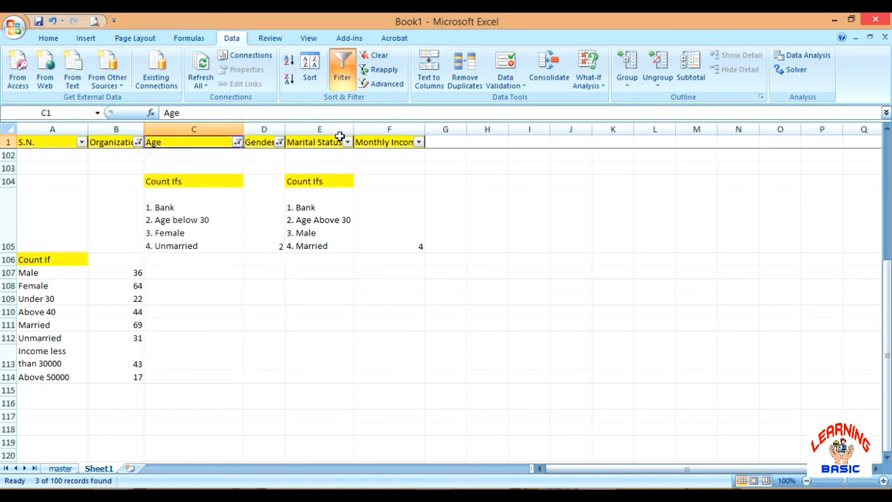
Filter the Marital Status column to Unmarried only and check the ages of the remaining records against the first COUNTIFS criteria.
{"action": "left_click", "coordinate": [347, 141]}
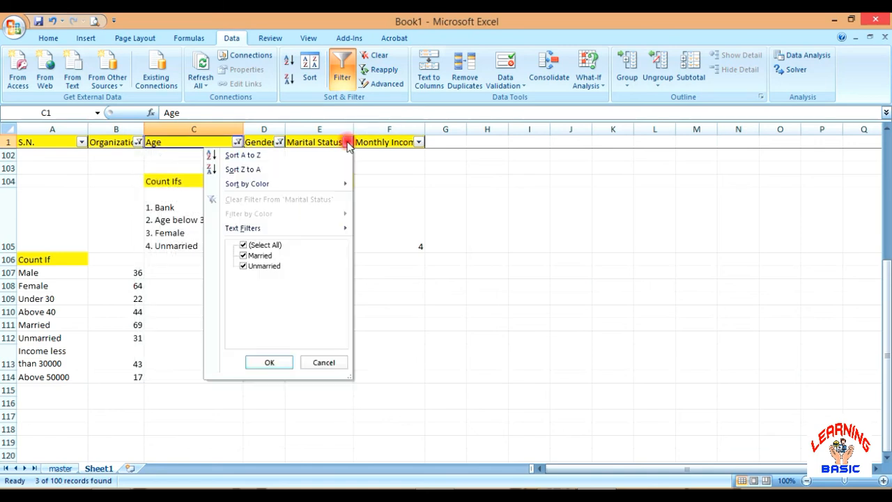
{"action": "left_click", "coordinate": [244, 255]}
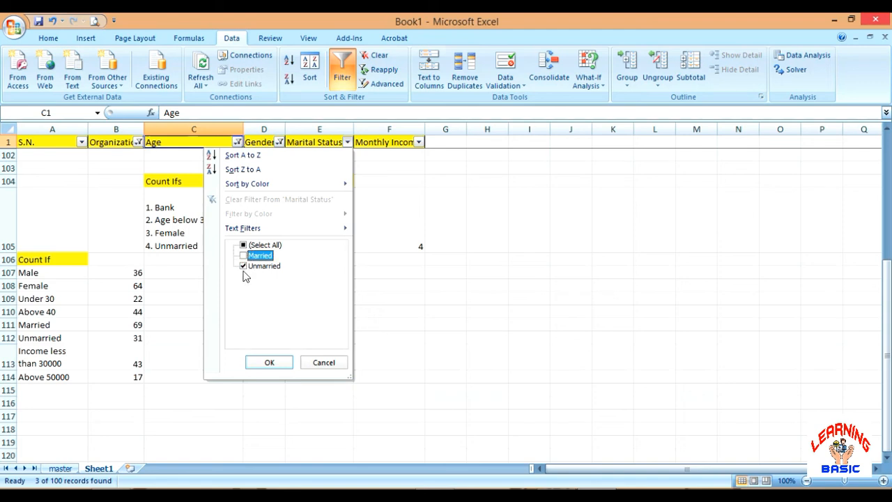
{"action": "left_click", "coordinate": [274, 362]}
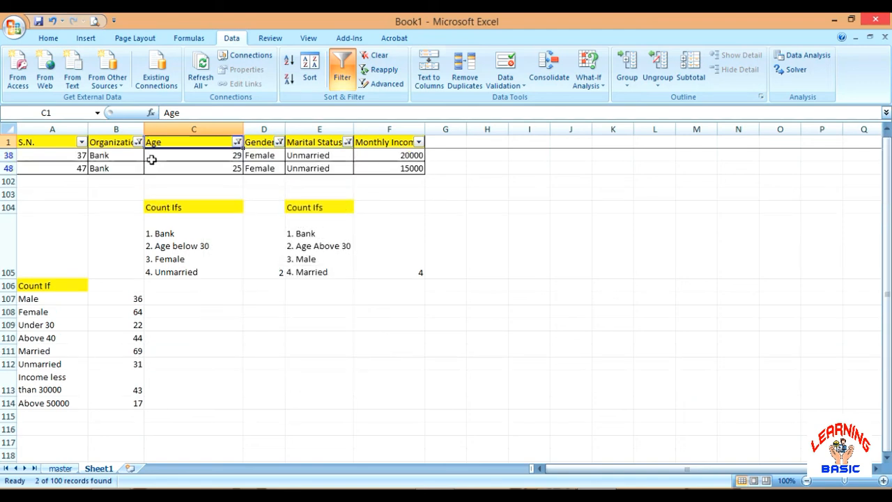
{"action": "left_click", "coordinate": [182, 159]}
{"action": "left_click", "coordinate": [179, 170]}
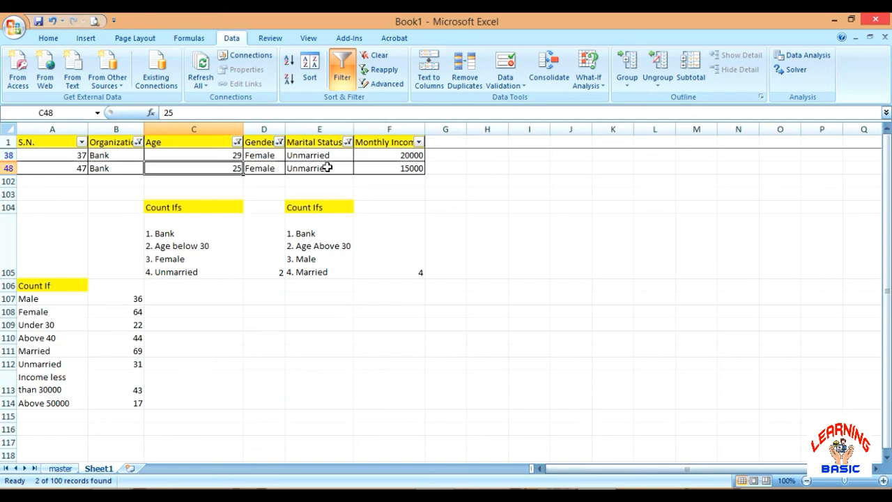
Turn off the table's filtering and move the active cell to D111, below the data beside the Count If results.
{"action": "left_click", "coordinate": [342, 70]}
{"action": "left_click", "coordinate": [259, 302]}
{"action": "key", "text": "ctrl+Down"}
{"action": "key", "text": "Down"}
{"action": "key", "text": "Down"}
{"action": "key", "text": "Down"}
{"action": "key", "text": "Down"}
{"action": "key", "text": "Down"}
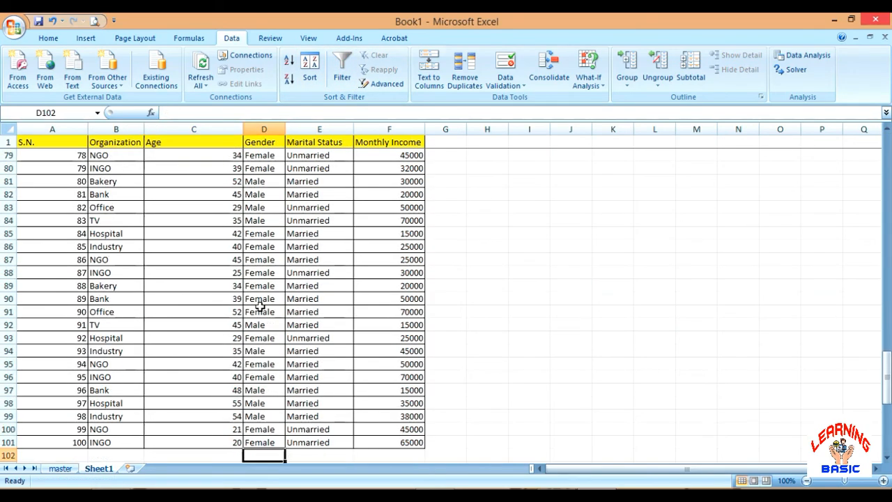
{"action": "key", "text": "Down"}
{"action": "key", "text": "Down"}
{"action": "key", "text": "Down"}
{"action": "key", "text": "Down"}
{"action": "key", "text": "Down"}
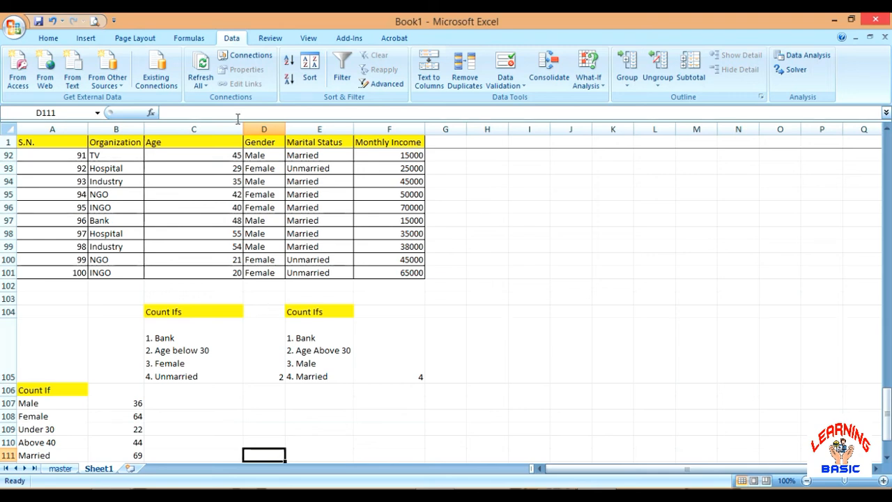
Turn filtering back on for the data table and filter the Organization column to Bank only.
{"action": "left_click", "coordinate": [255, 141]}
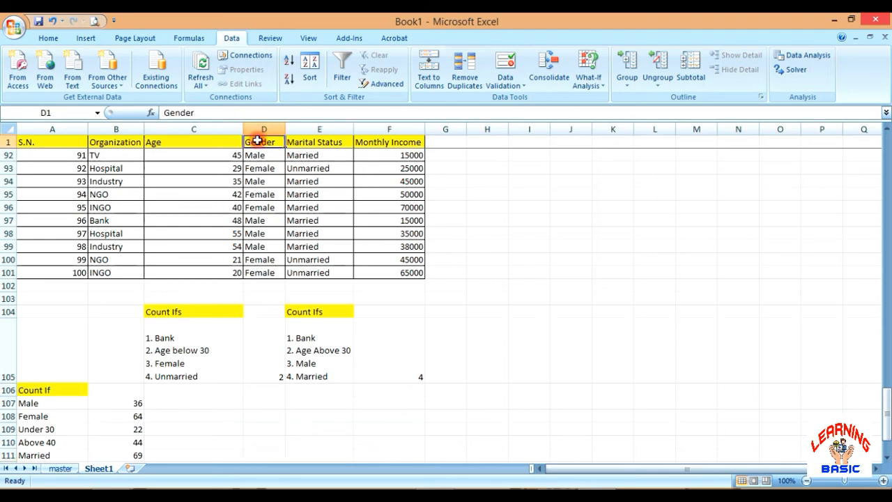
{"action": "left_click", "coordinate": [348, 62]}
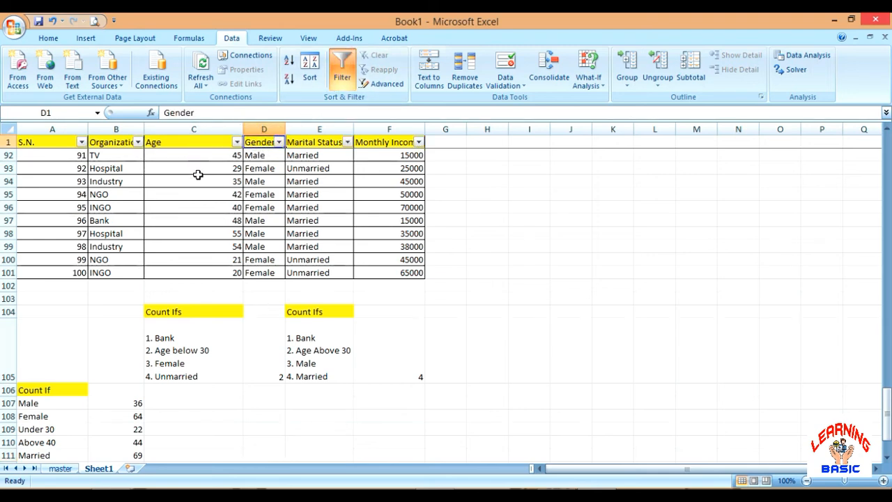
{"action": "left_click", "coordinate": [138, 142]}
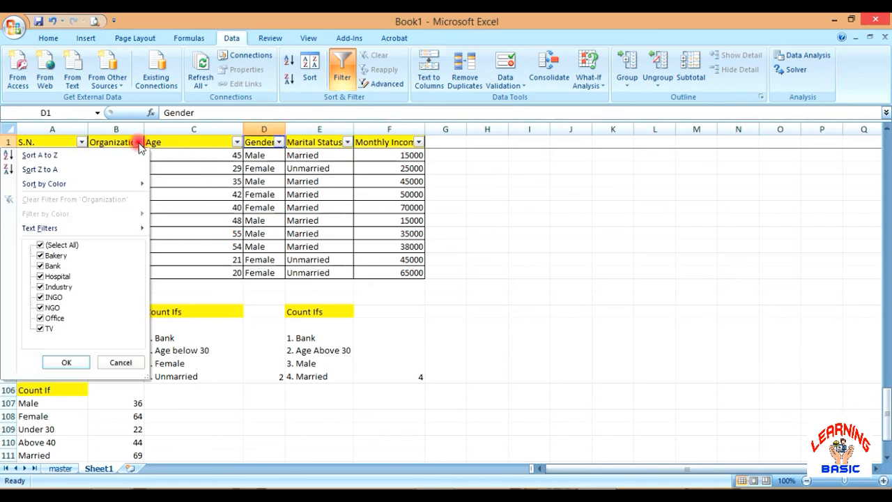
{"action": "left_click", "coordinate": [41, 246]}
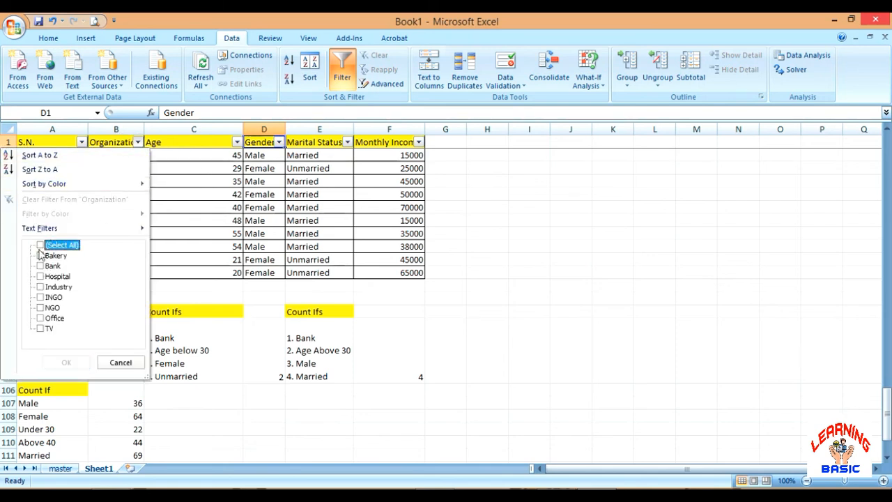
{"action": "left_click", "coordinate": [46, 267]}
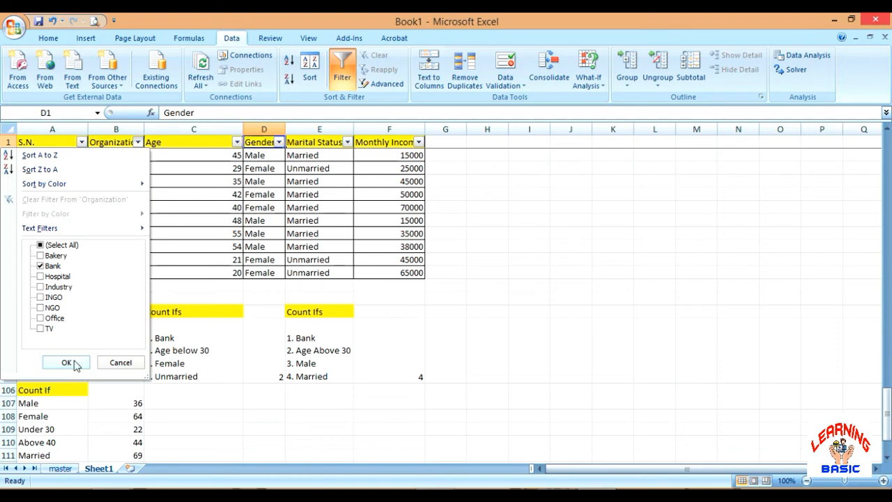
{"action": "left_click", "coordinate": [68, 362]}
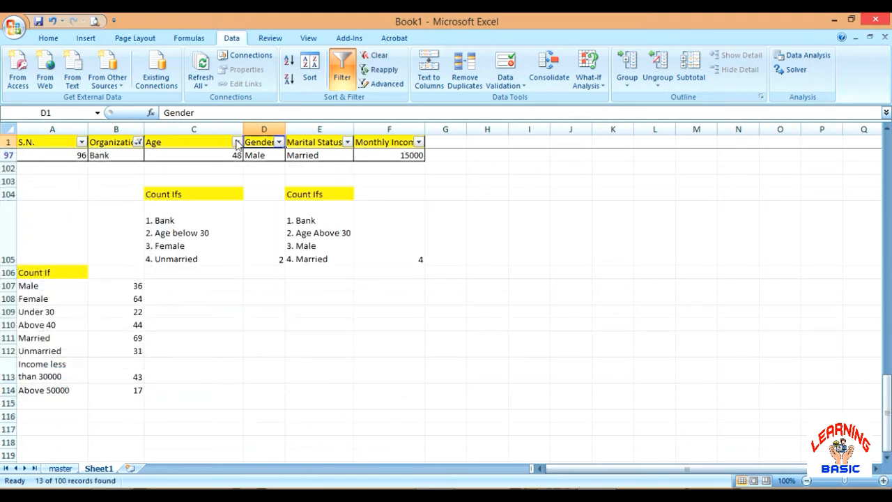
Apply a number filter to the Age column that keeps only values greater than 30.
{"action": "left_click", "coordinate": [237, 142]}
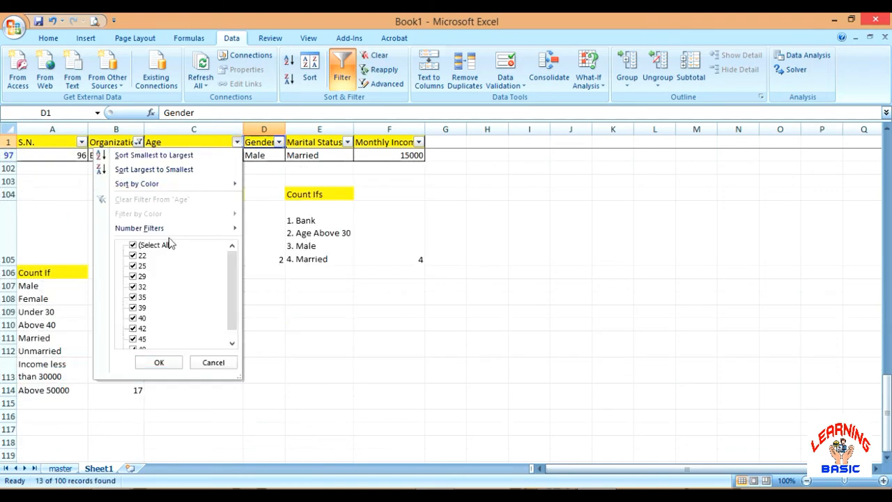
{"action": "mouse_move", "coordinate": [183, 230]}
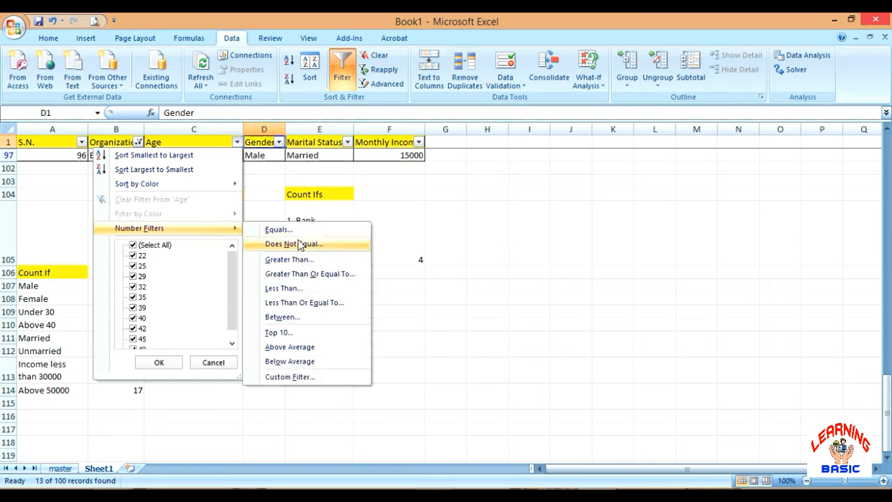
{"action": "left_click", "coordinate": [305, 260]}
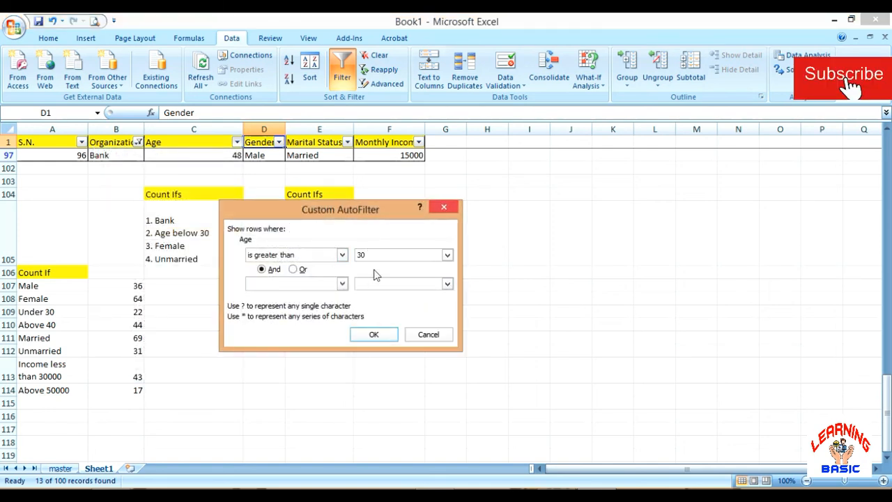
{"action": "left_click", "coordinate": [354, 335]}
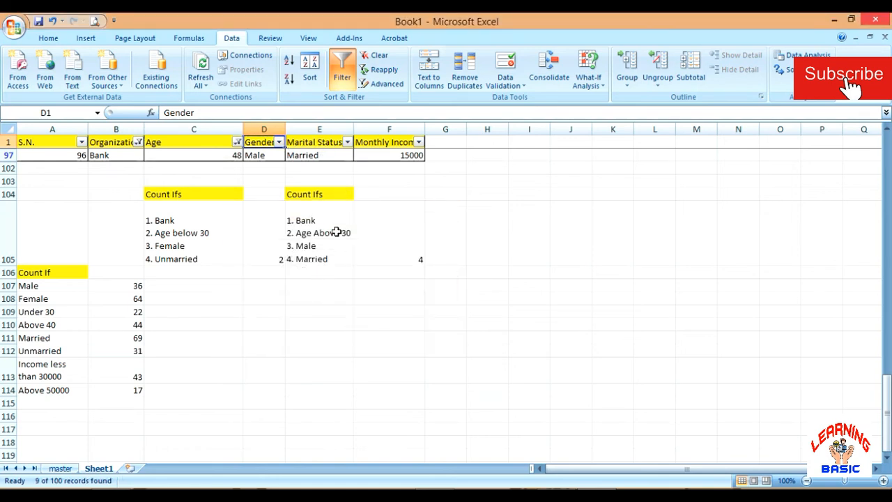
Filter the Gender column to Male only by excluding Female.
{"action": "left_click", "coordinate": [279, 143]}
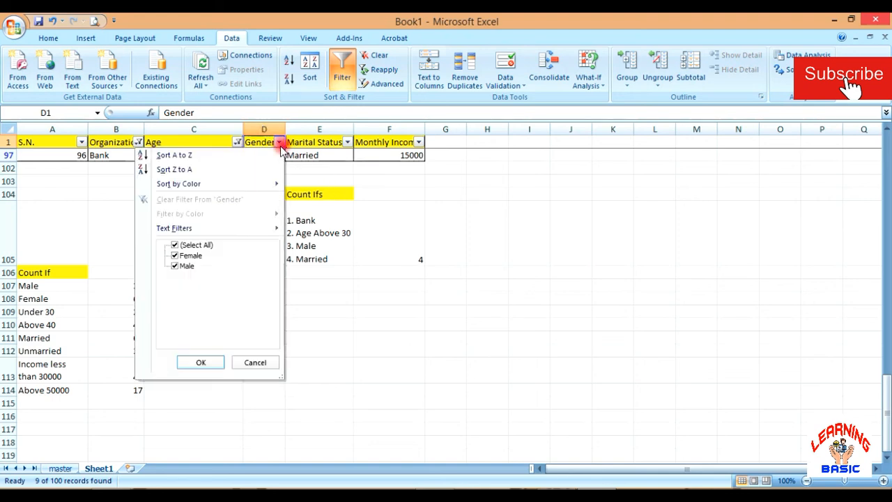
{"action": "left_click", "coordinate": [175, 256]}
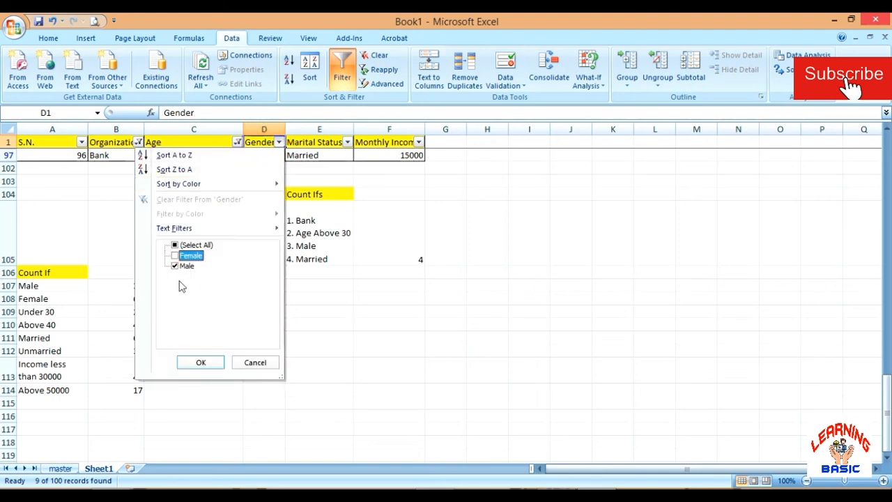
{"action": "left_click", "coordinate": [202, 364]}
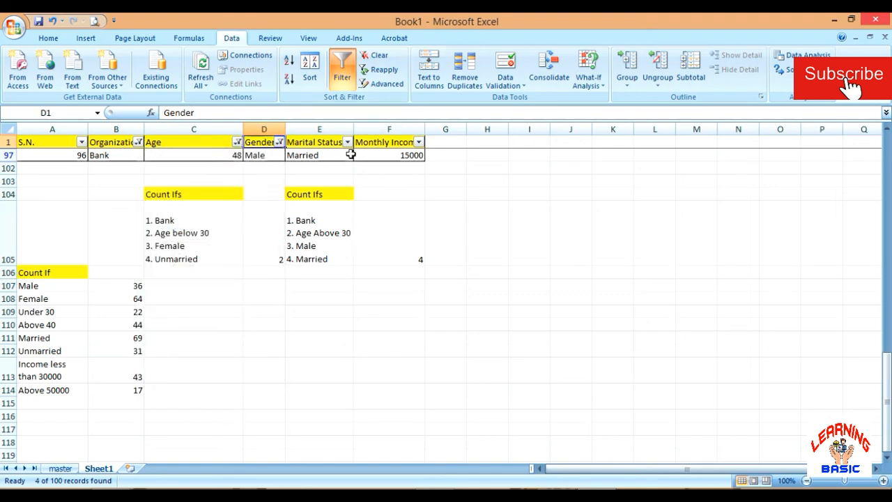
Check that the Marital Status filter includes Married, and compare the remaining records with the second COUNTIFS result in F105.
{"action": "left_click", "coordinate": [347, 142]}
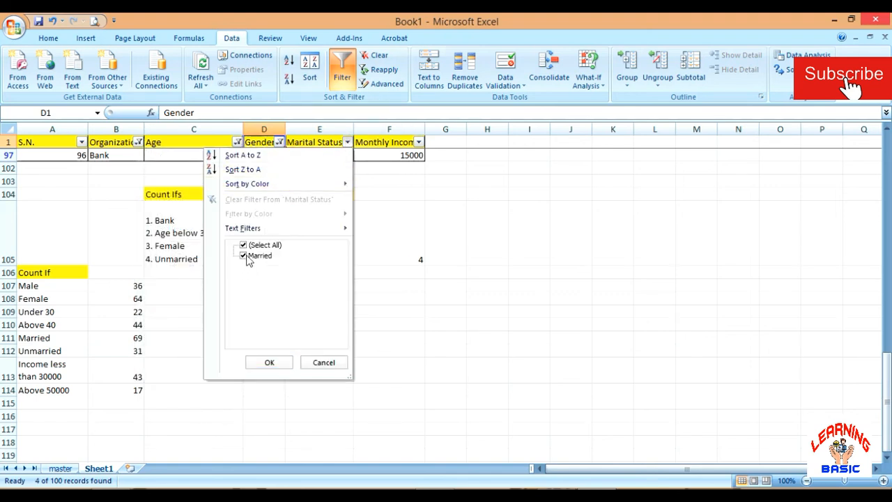
{"action": "left_click", "coordinate": [269, 363]}
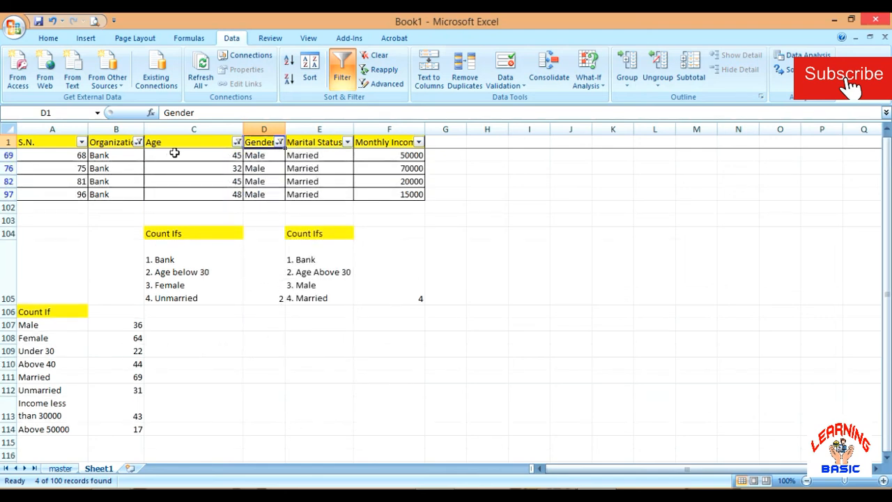
{"action": "left_click_drag", "start_coordinate": [174, 167], "coordinate": [199, 196]}
{"action": "left_click", "coordinate": [377, 284]}
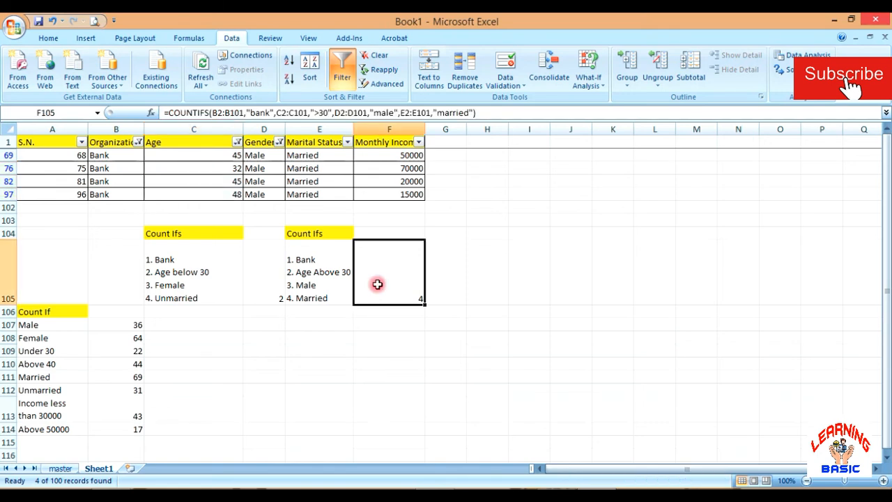